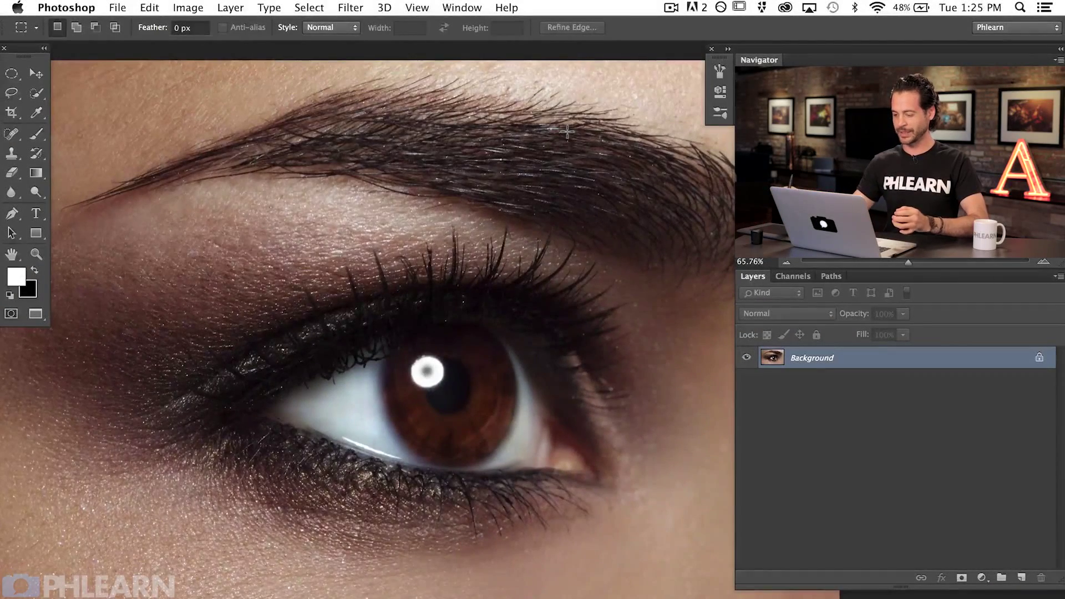
- Add a new empty layer above the Background
{"action": "left_click_drag", "start_coordinate": [460, 444], "coordinate": [449, 374]}
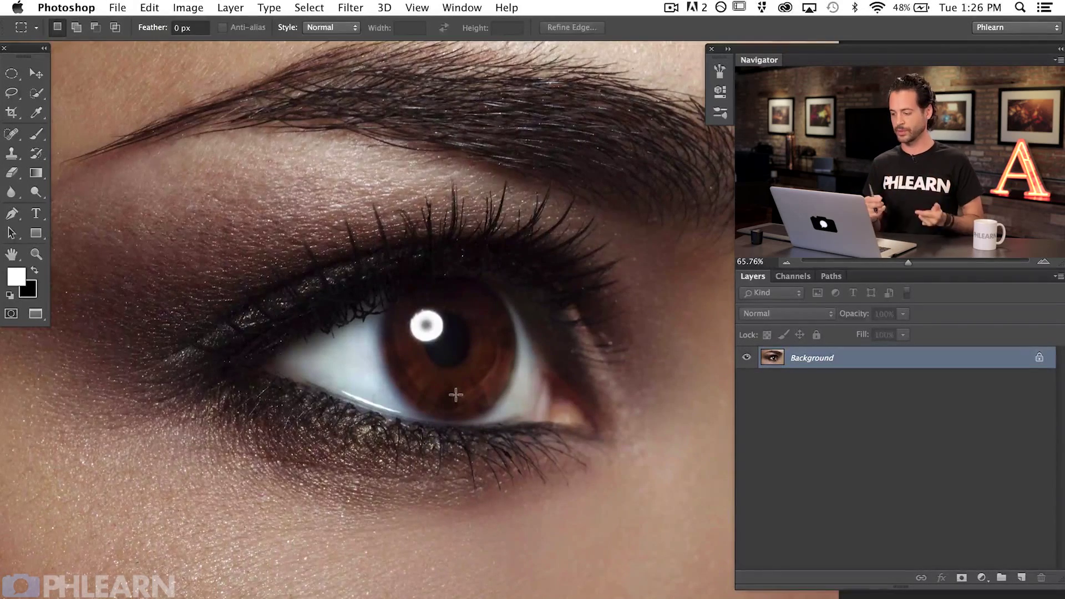
{"action": "key", "text": "super+shift+alt+n"}
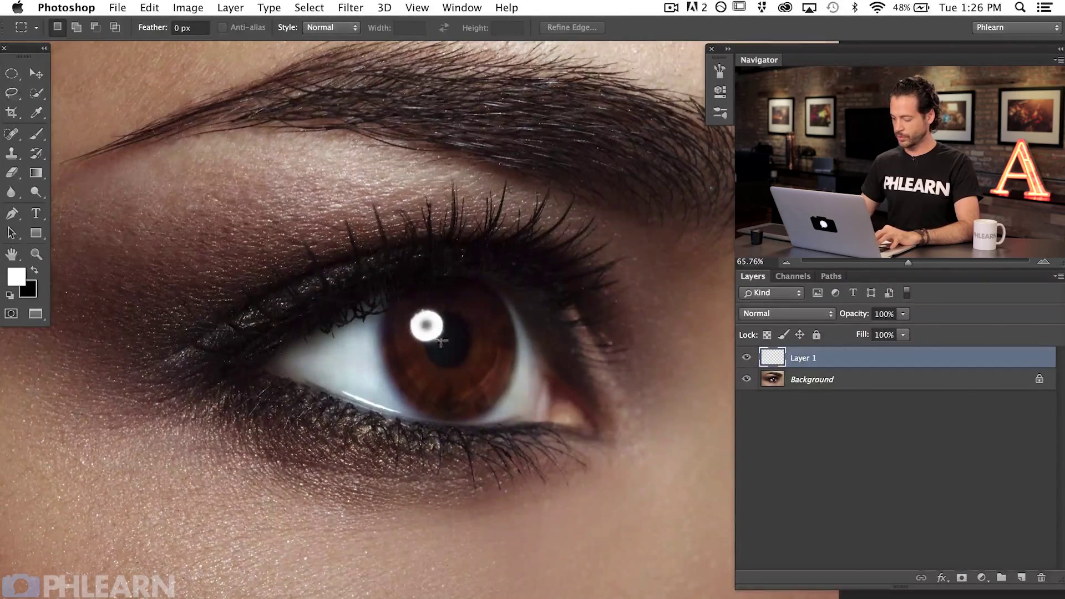
{"action": "key", "text": "super+equal"}
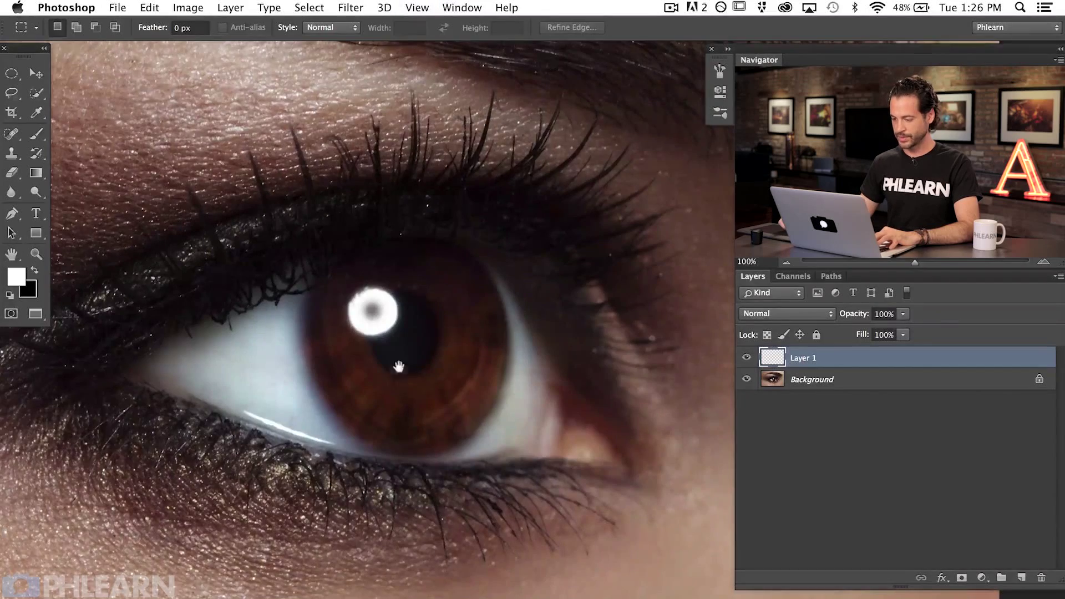
{"action": "left_click", "coordinate": [439, 342], "text": "super"}
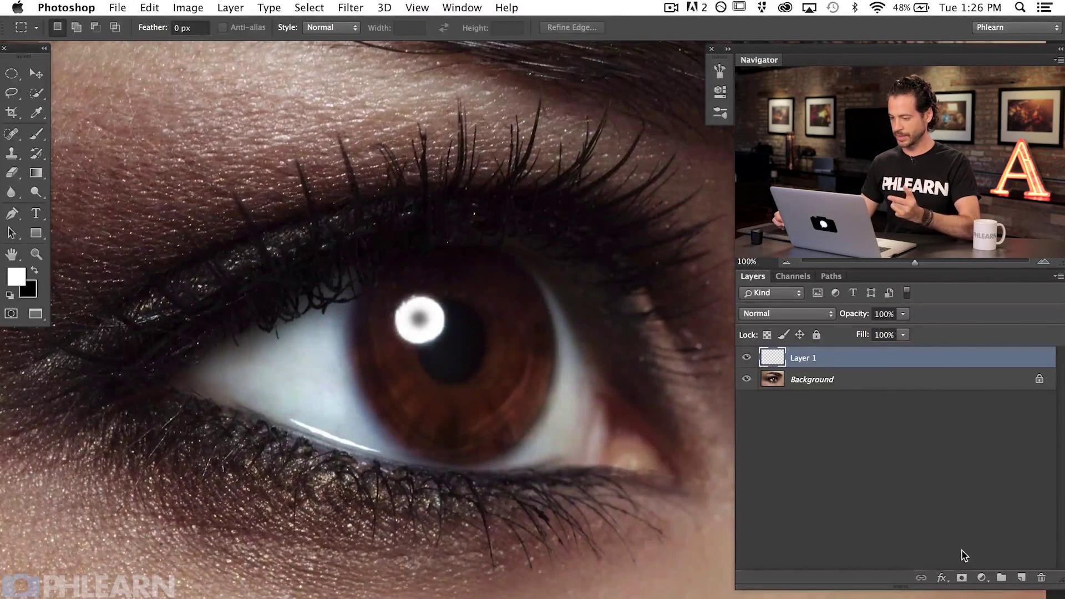
- Add a Curves adjustment layer and raise the RGB curve in the darker midtones to brighten the iris strongly
{"action": "left_click", "coordinate": [982, 578]}
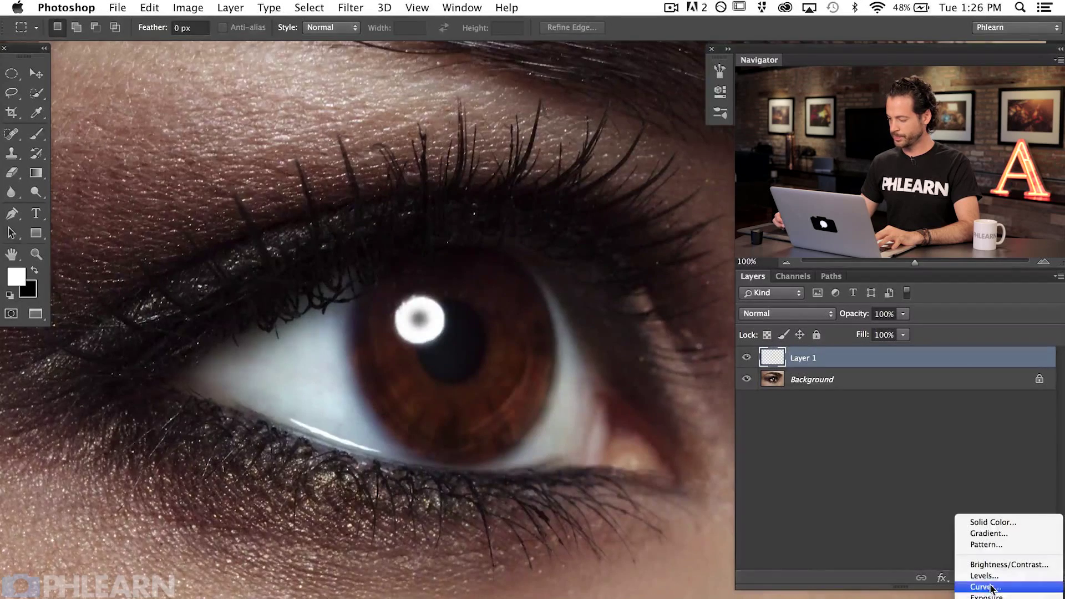
{"action": "left_click", "coordinate": [991, 587]}
{"action": "left_click_drag", "start_coordinate": [489, 395], "coordinate": [412, 421]}
{"action": "mouse_move", "coordinate": [393, 383]}
{"action": "left_mouse_down"}
{"action": "mouse_move", "coordinate": [364, 383]}
{"action": "mouse_move", "coordinate": [378, 389]}
{"action": "left_mouse_up"}
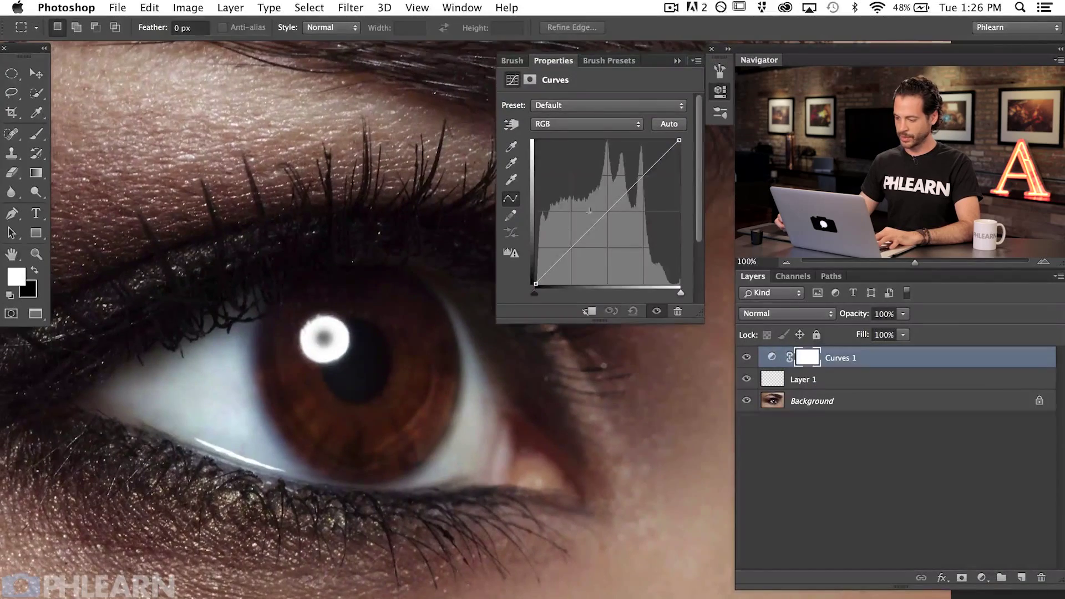
{"action": "left_click_drag", "start_coordinate": [597, 219], "coordinate": [574, 193]}
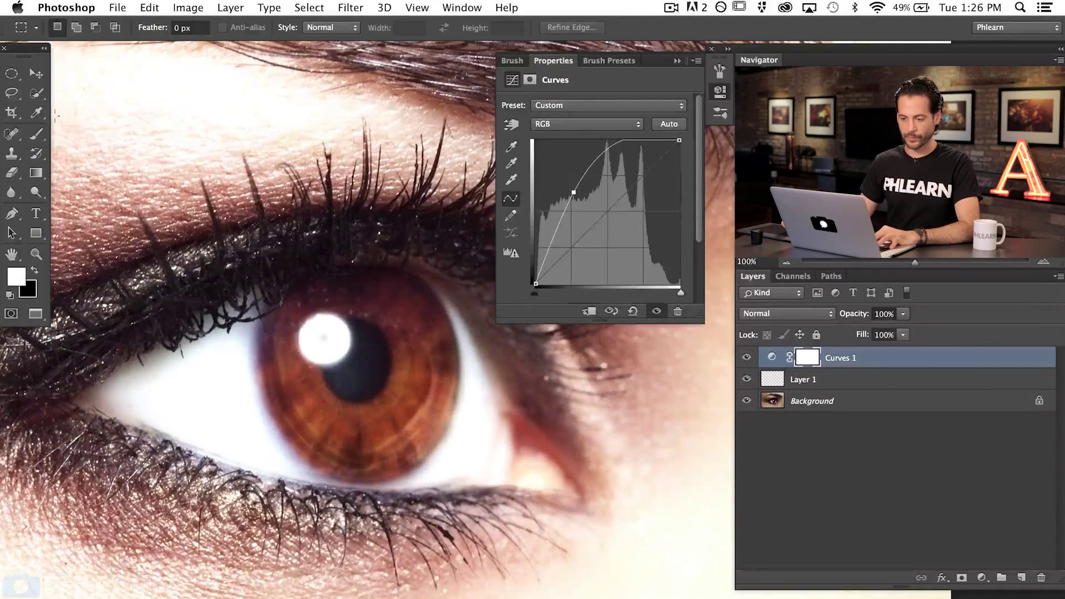
- Draw an elliptical selection that closely fits the outline of the iris
{"action": "left_click", "coordinate": [11, 79]}
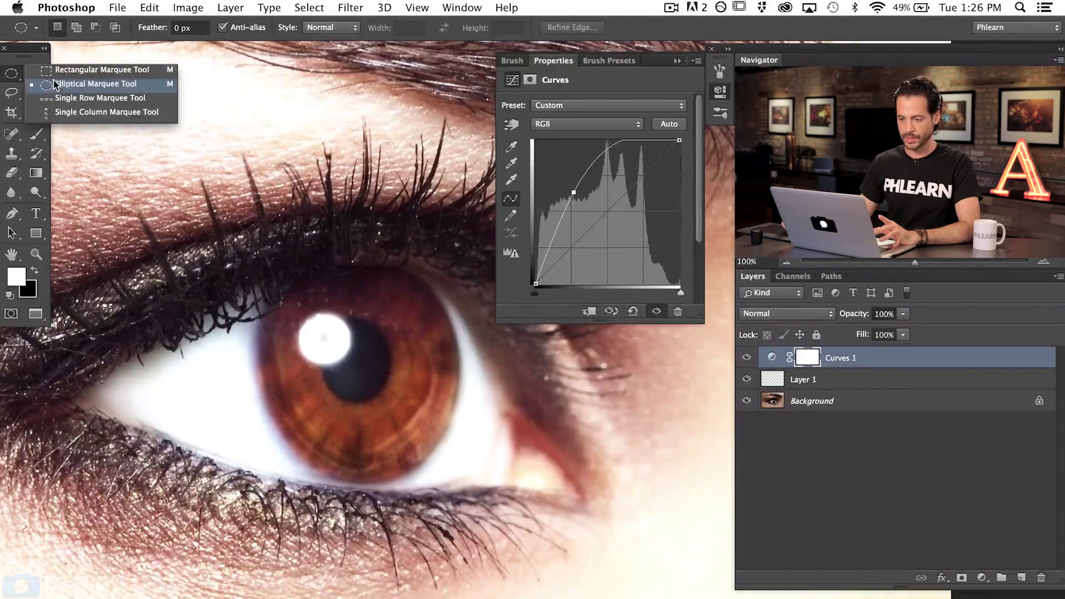
{"action": "left_click", "coordinate": [55, 84]}
{"action": "left_click_drag", "start_coordinate": [275, 260], "coordinate": [414, 449]}
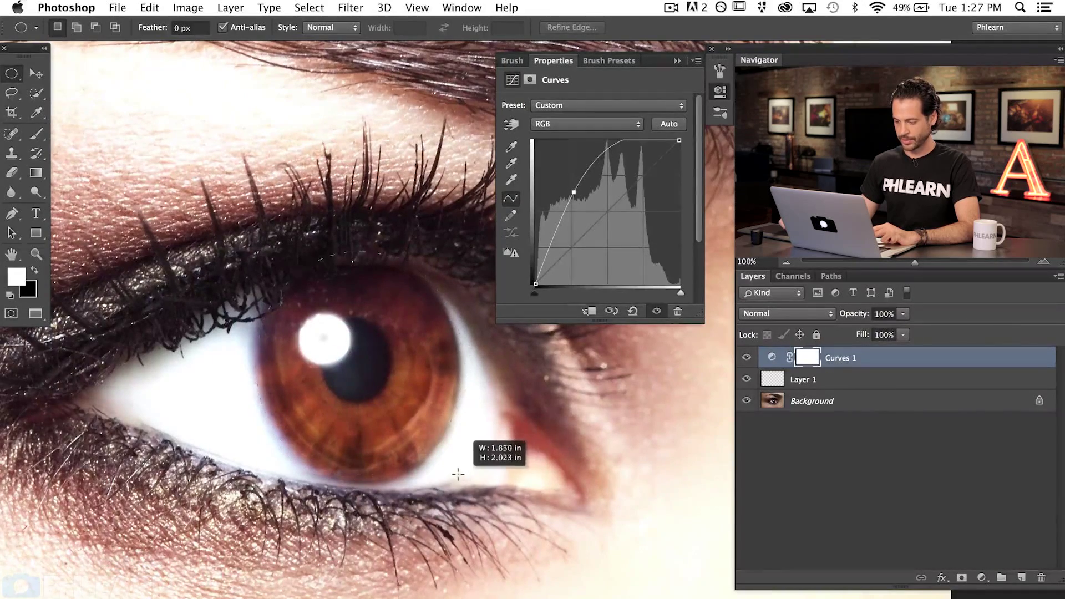
{"action": "mouse_move", "coordinate": [458, 480]}
{"action": "left_mouse_down"}
{"action": "mouse_move", "coordinate": [468, 473]}
{"action": "mouse_move", "coordinate": [453, 478]}
{"action": "left_mouse_up"}
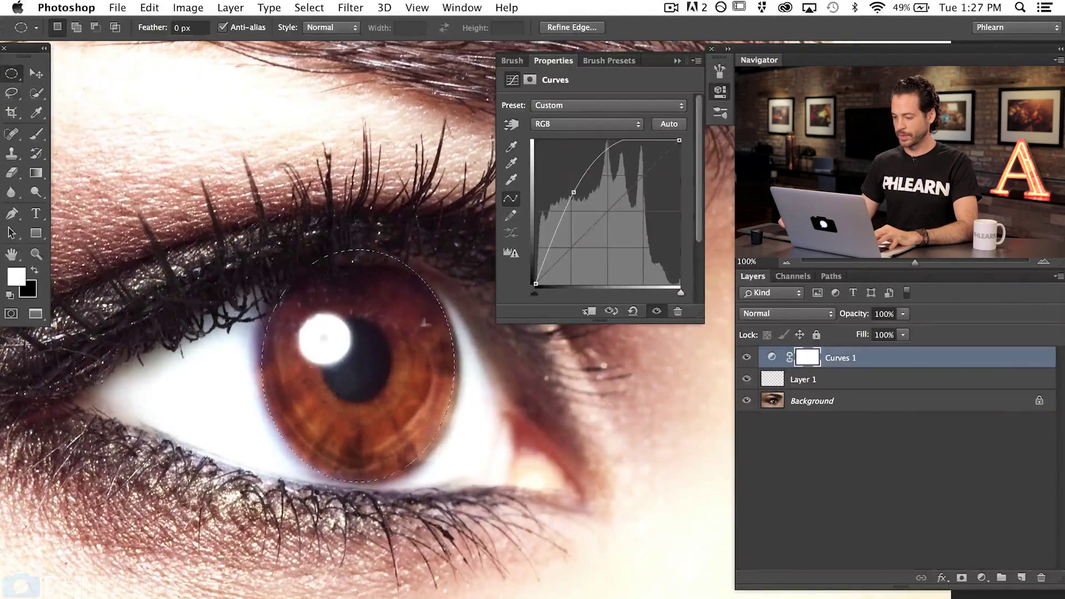
- Invert the Curves layer mask inside the iris selection and deselect
{"action": "left_click", "coordinate": [805, 356]}
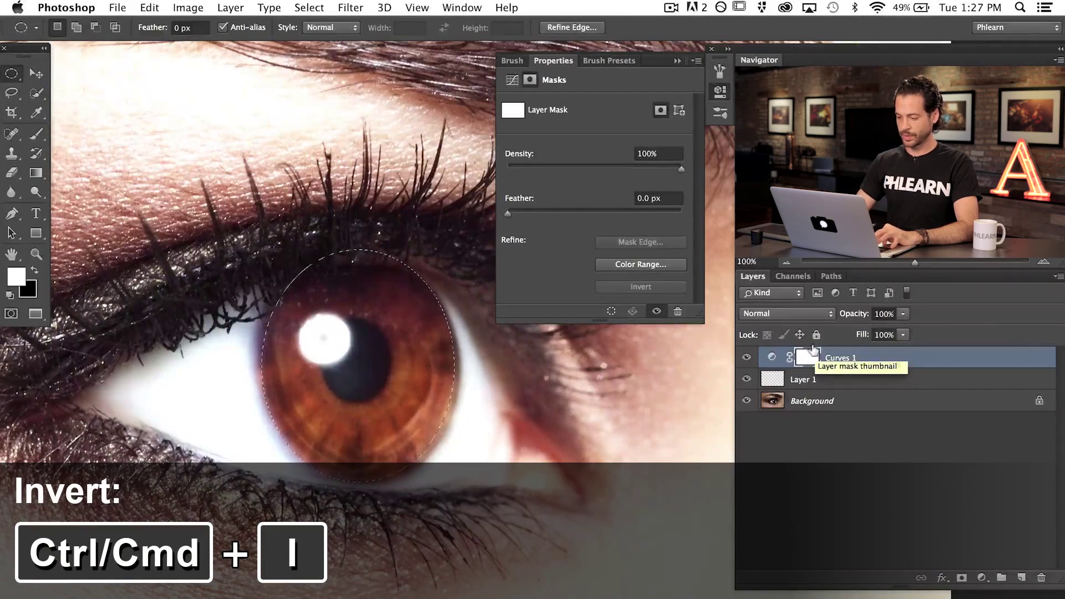
{"action": "key", "text": "super+i"}
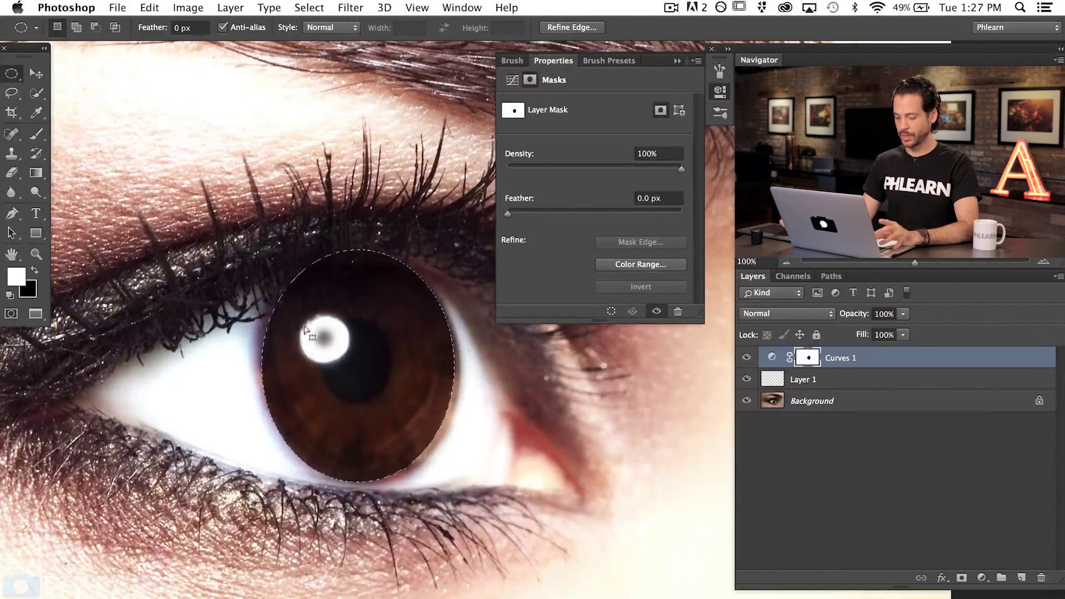
{"action": "key", "text": "super+d"}
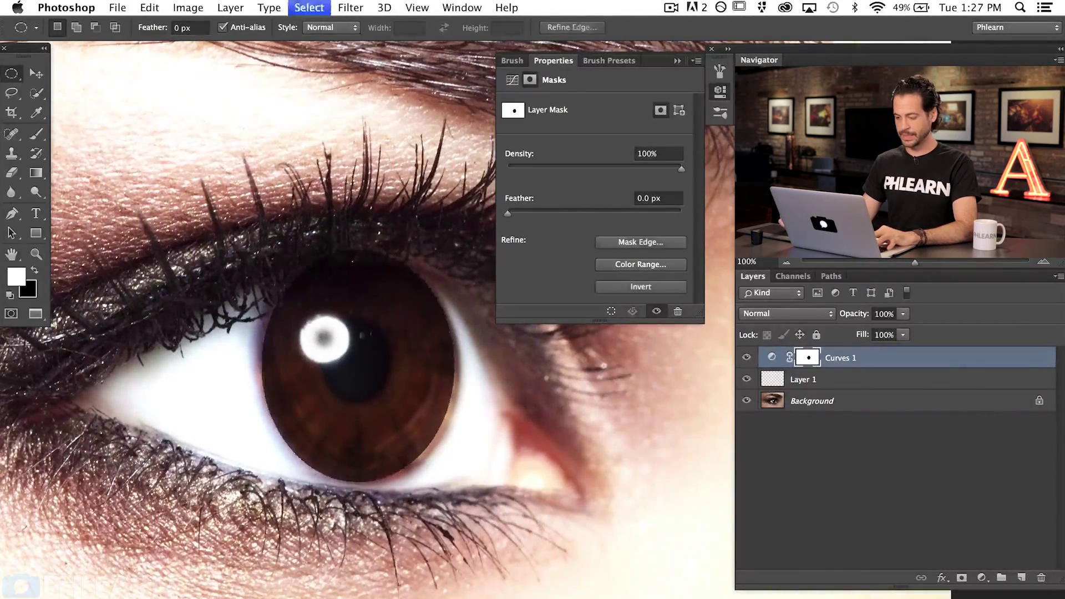
- Delete the empty Layer 1 and invert the whole Curves 1 mask so the brightening is limited to the iris
{"action": "left_click", "coordinate": [846, 384]}
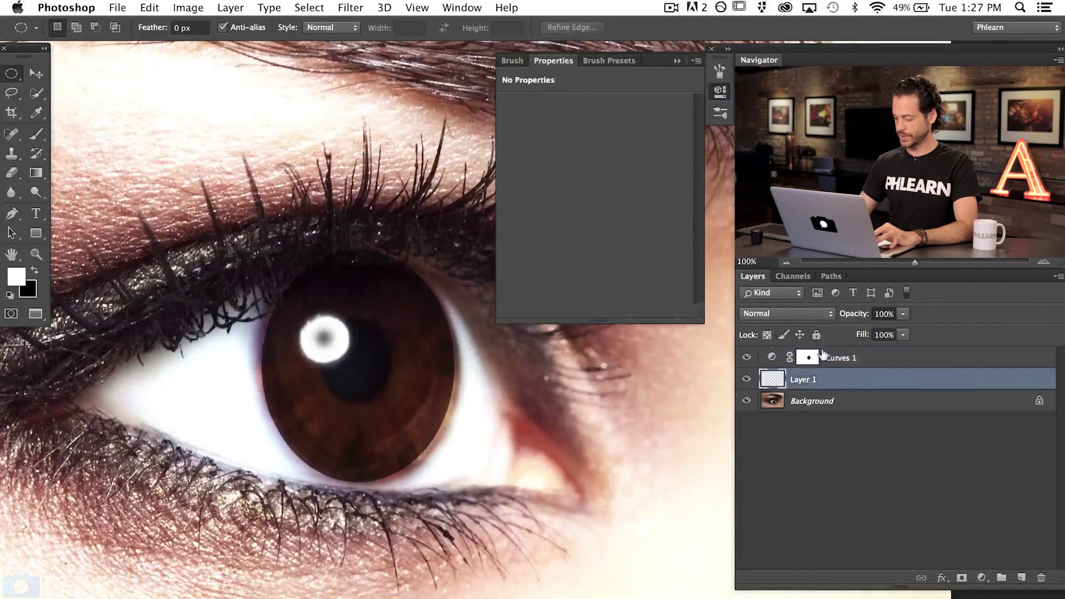
{"action": "key", "text": "BackSpace"}
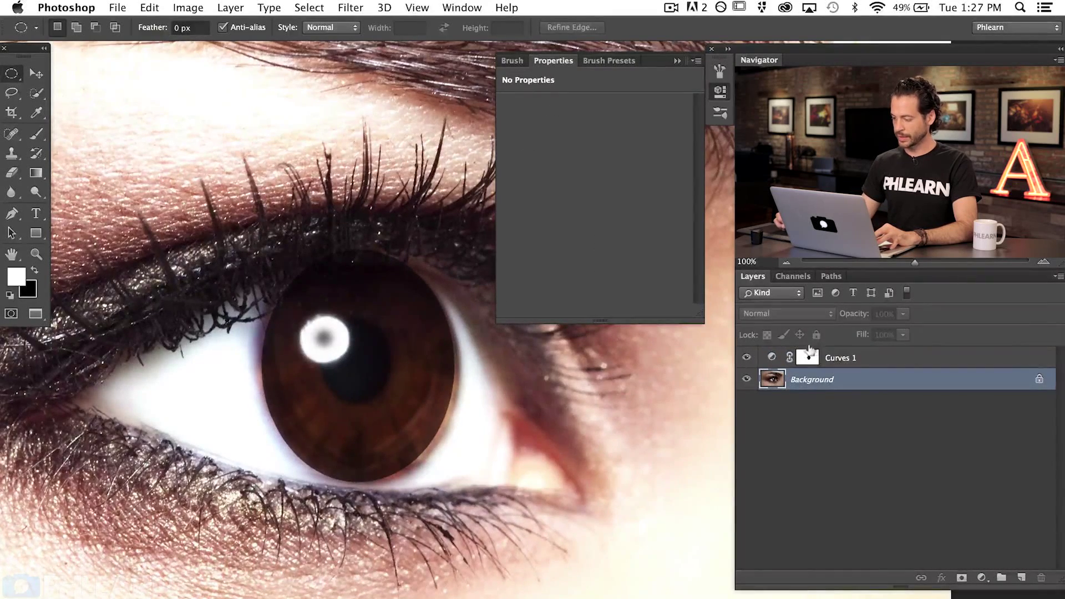
{"action": "left_click", "coordinate": [809, 352]}
{"action": "key", "text": "super+i"}
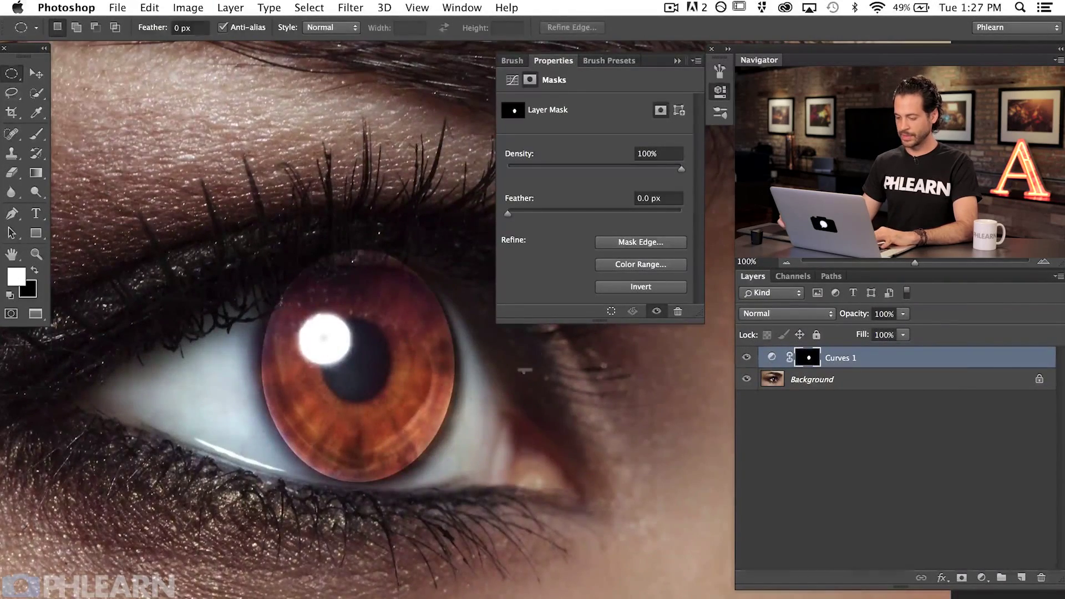
- Soften the edge of the Curves 1 layer mask with a Gaussian Blur of 16.2 pixels radius
{"action": "key", "text": "v"}
{"action": "left_click_drag", "start_coordinate": [408, 402], "coordinate": [432, 402]}
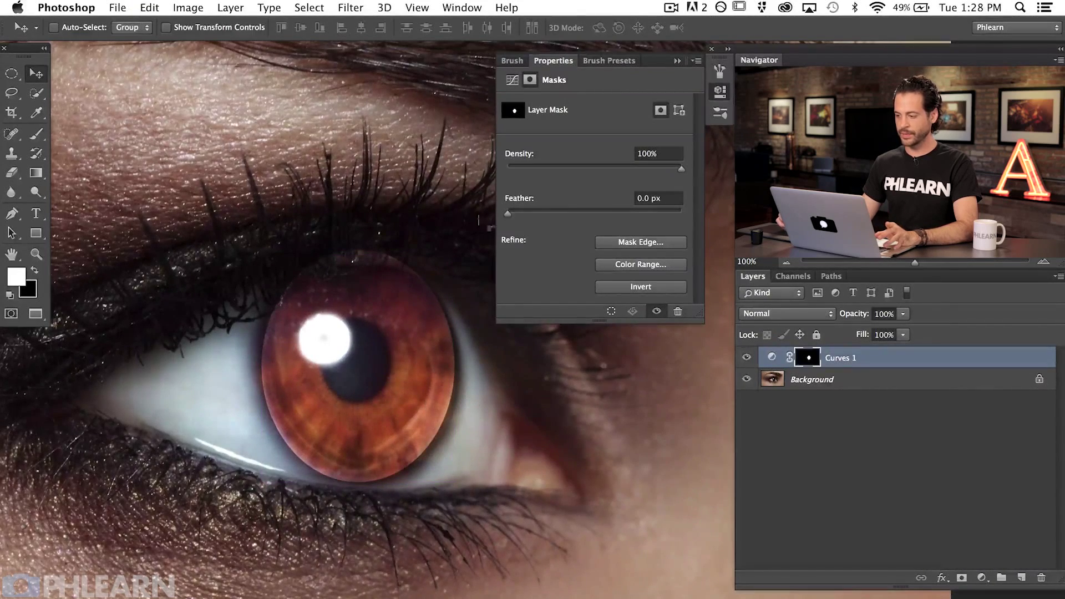
{"action": "left_click", "coordinate": [719, 91]}
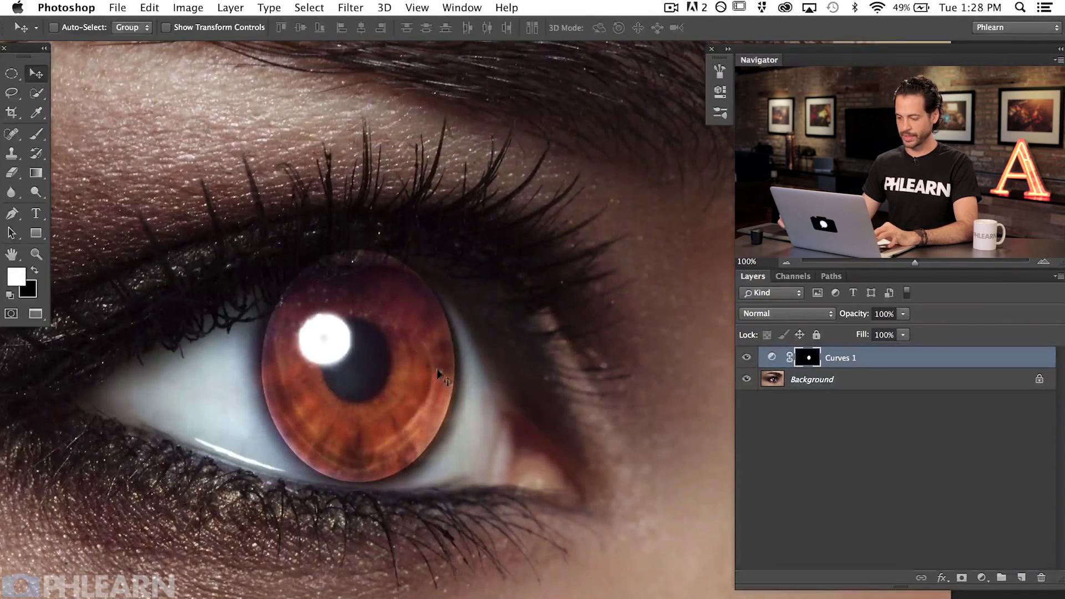
{"action": "left_click", "coordinate": [355, 8]}
{"action": "mouse_move", "coordinate": [399, 185]}
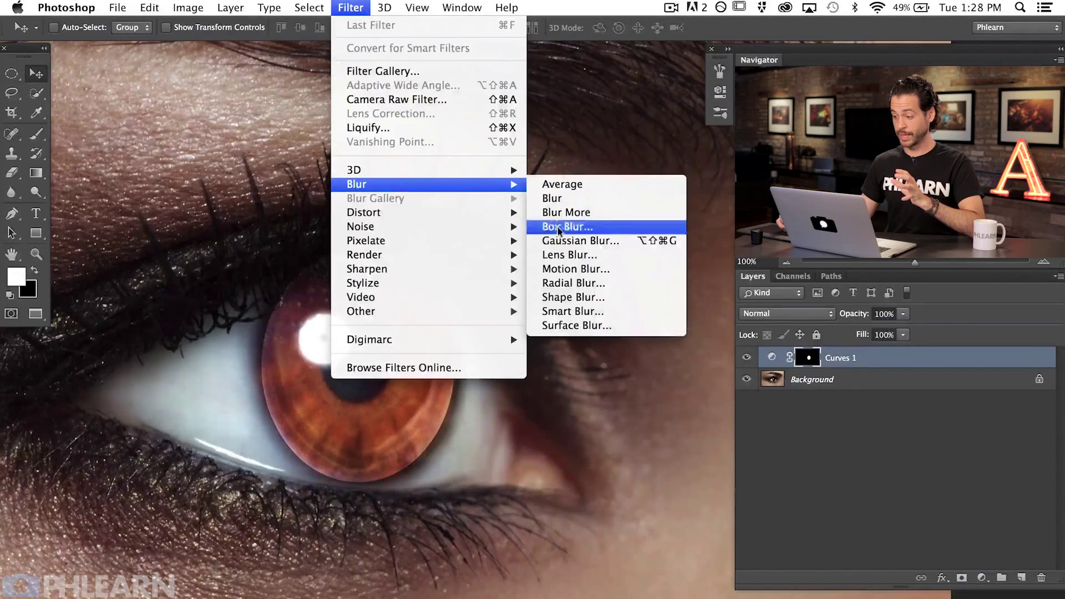
{"action": "left_click", "coordinate": [571, 240]}
{"action": "left_click_drag", "start_coordinate": [234, 224], "coordinate": [625, 93]}
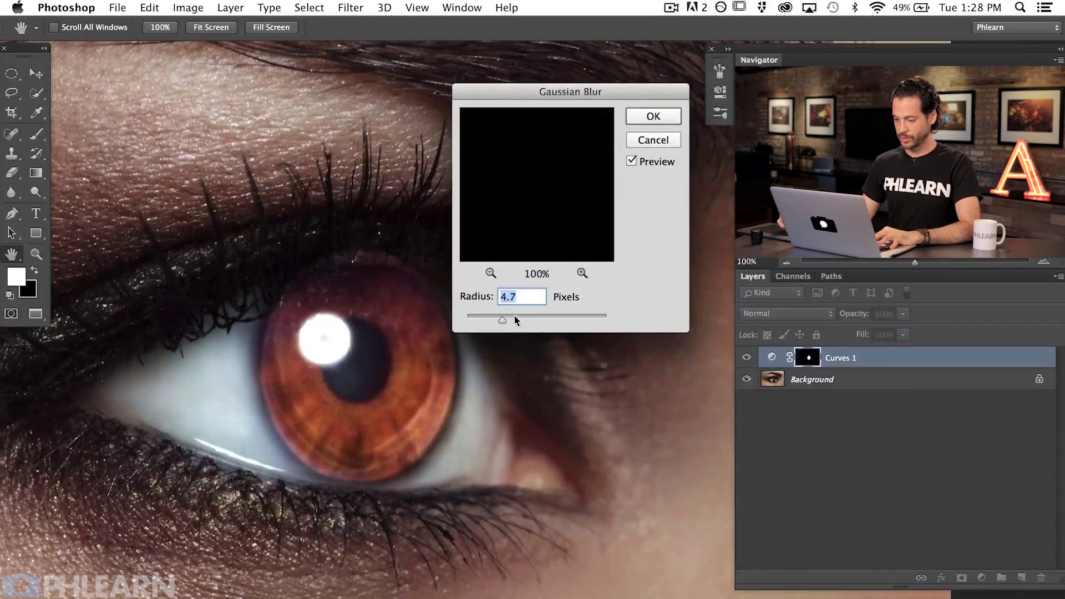
{"action": "mouse_move", "coordinate": [526, 316]}
{"action": "left_mouse_down"}
{"action": "mouse_move", "coordinate": [555, 315]}
{"action": "mouse_move", "coordinate": [506, 320]}
{"action": "left_mouse_up"}
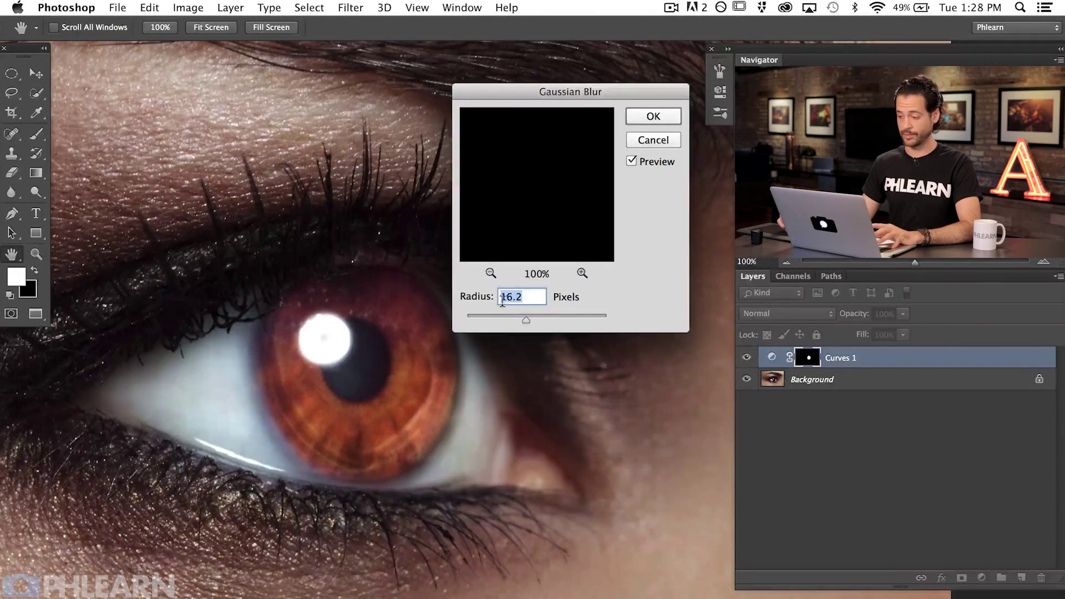
{"action": "left_click", "coordinate": [663, 118]}
- Free-transform the iris mask, rotating it about -10.4° and widening it to about 101% to fit the iris
{"action": "key", "text": "v"}
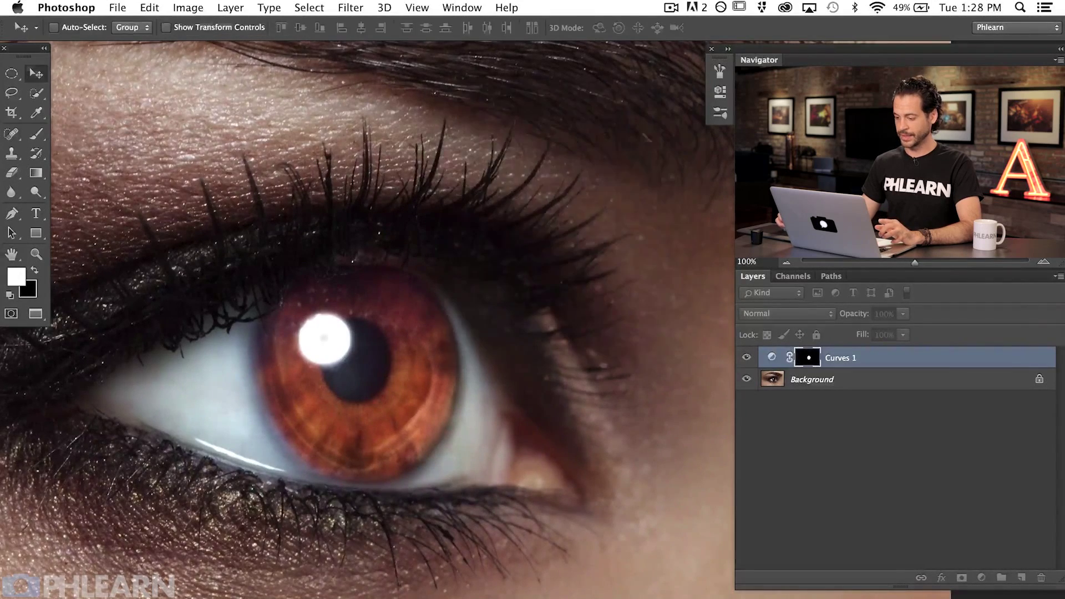
{"action": "mouse_move", "coordinate": [439, 373]}
{"action": "left_mouse_down"}
{"action": "mouse_move", "coordinate": [443, 387]}
{"action": "mouse_move", "coordinate": [434, 382]}
{"action": "left_mouse_up"}
{"action": "key", "text": "super"}
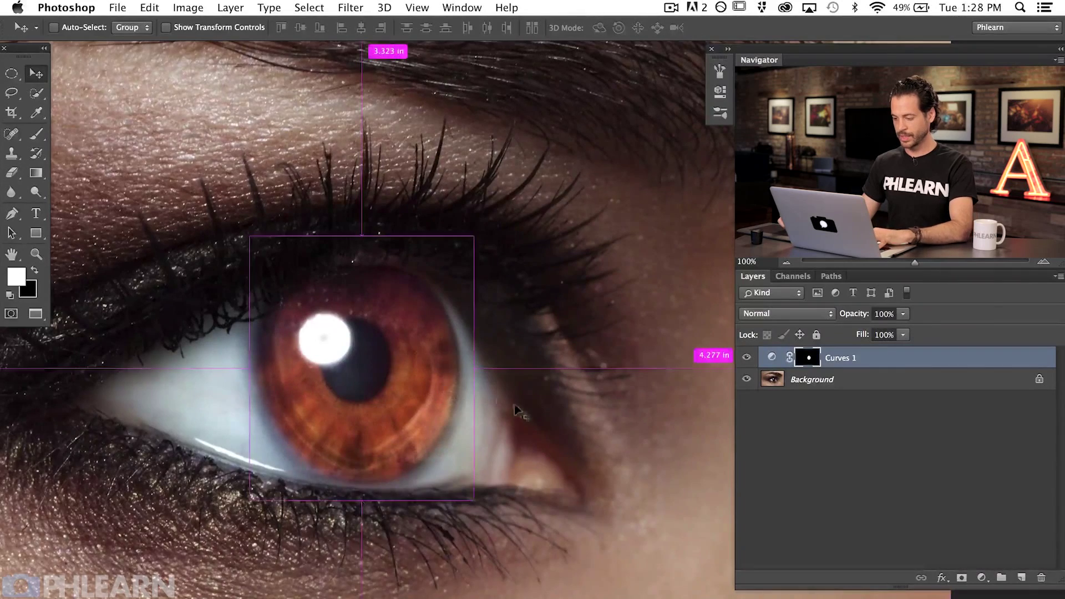
{"action": "key", "text": "super+t"}
{"action": "left_click_drag", "start_coordinate": [505, 512], "coordinate": [529, 485]}
{"action": "left_click_drag", "start_coordinate": [442, 452], "coordinate": [442, 453]}
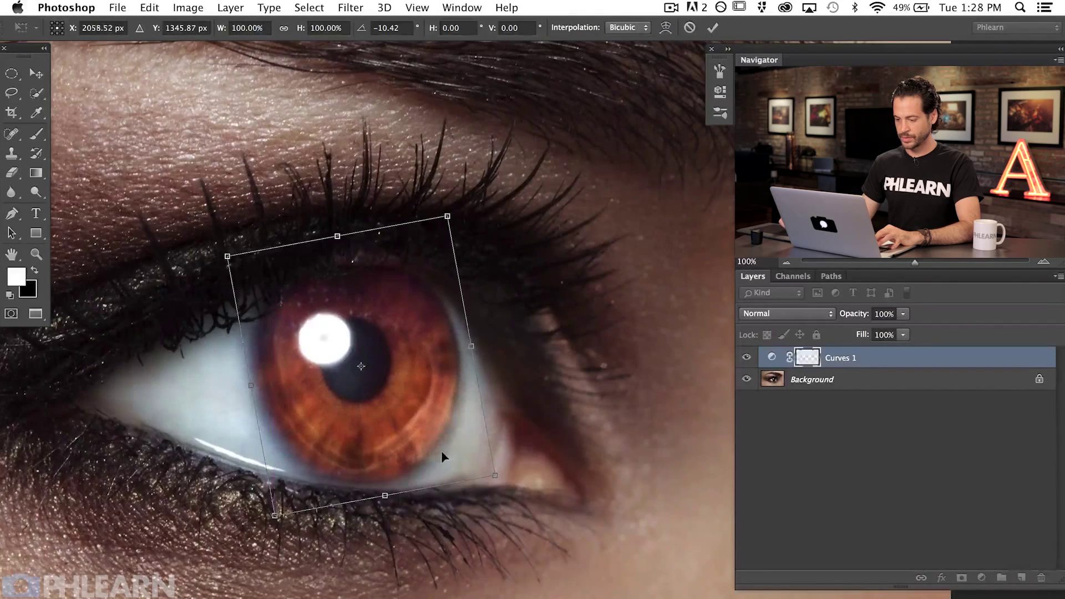
{"action": "mouse_move", "coordinate": [248, 382]}
{"action": "left_mouse_down"}
{"action": "mouse_move", "coordinate": [216, 394]}
{"action": "mouse_move", "coordinate": [244, 384]}
{"action": "left_mouse_up"}
{"action": "left_click_drag", "start_coordinate": [471, 346], "coordinate": [472, 345]}
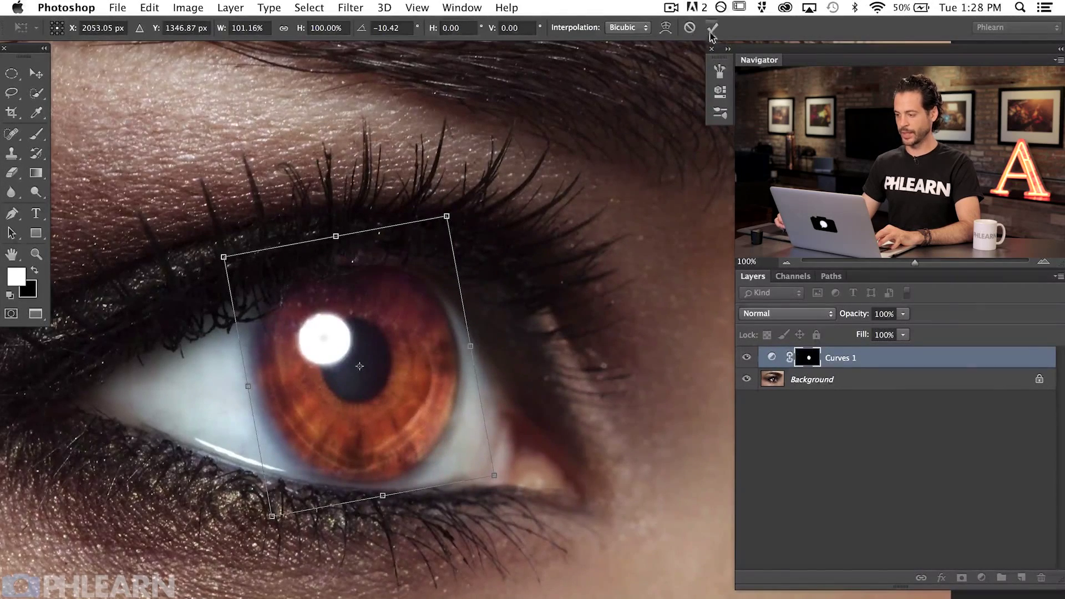
{"action": "key", "text": "Return"}
- Put the Curves 1 layer into a group and copy its iris mask onto the group
{"action": "scroll", "coordinate": [466, 372], "scroll_direction": "up", "scroll_amount": 2}
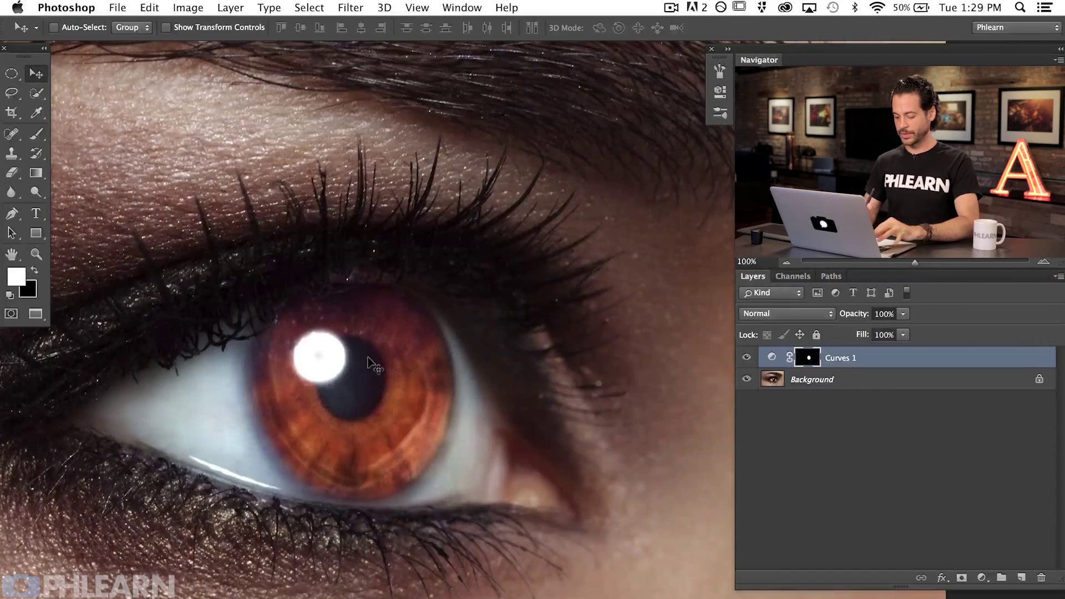
{"action": "key", "text": "super+g"}
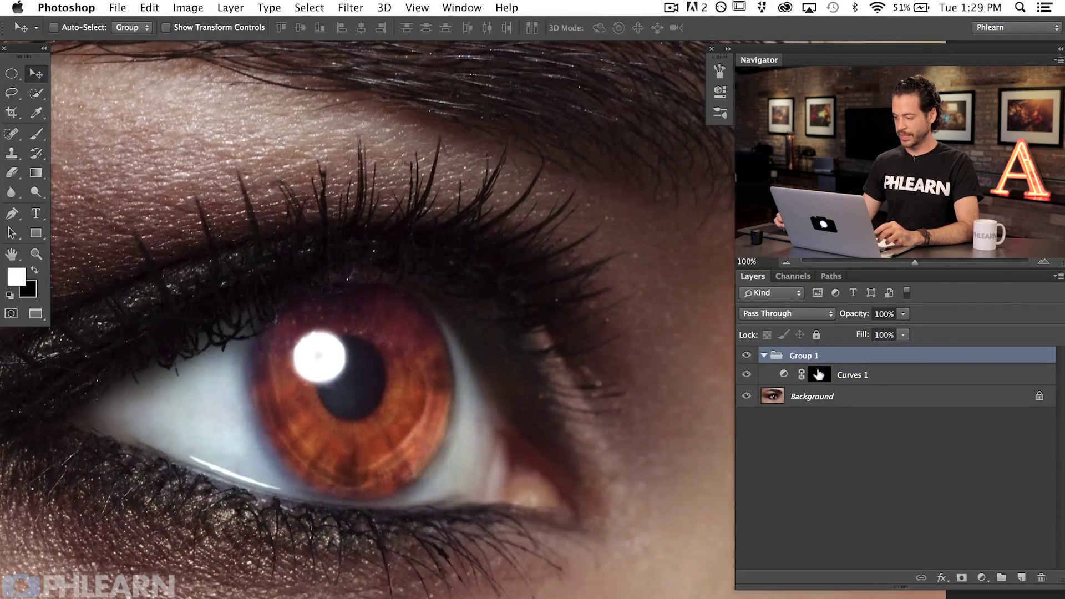
{"action": "left_click", "coordinate": [819, 375]}
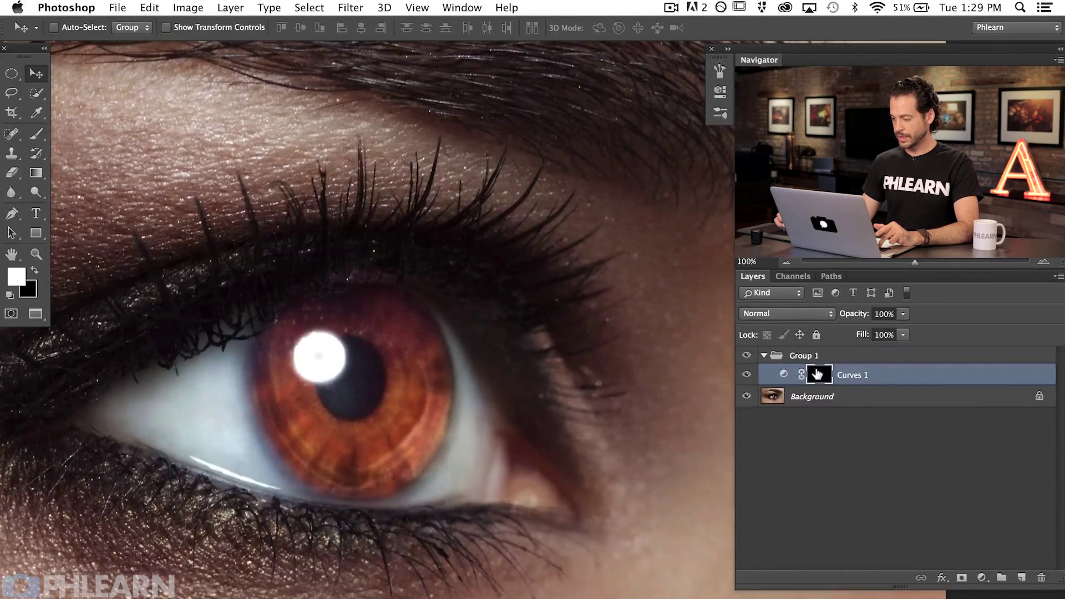
{"action": "left_click_drag", "start_coordinate": [818, 375], "coordinate": [821, 355]}
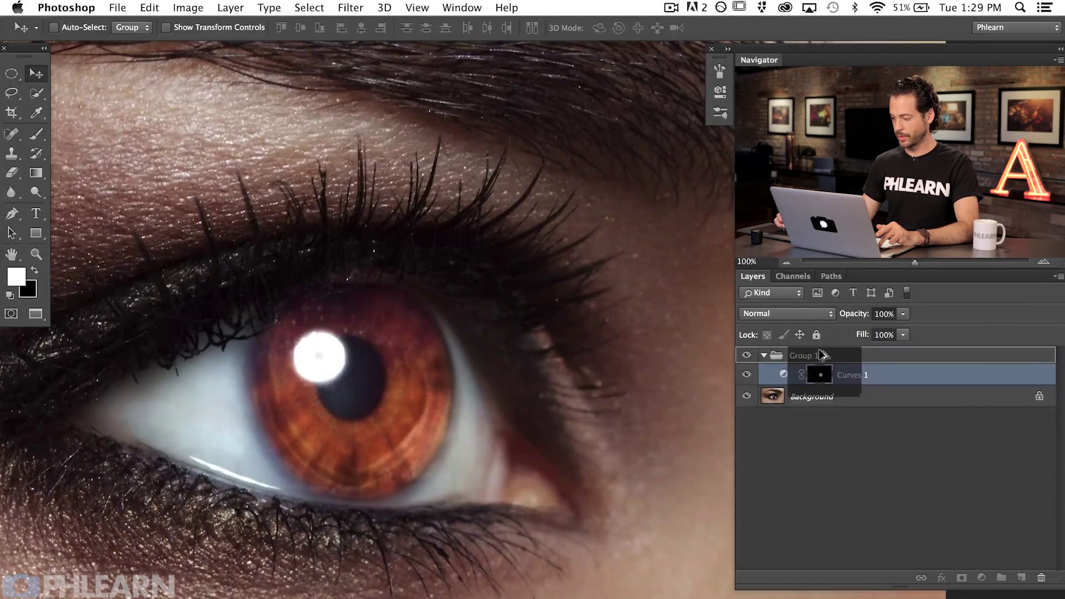
{"action": "left_click_drag", "start_coordinate": [821, 355], "coordinate": [821, 355]}
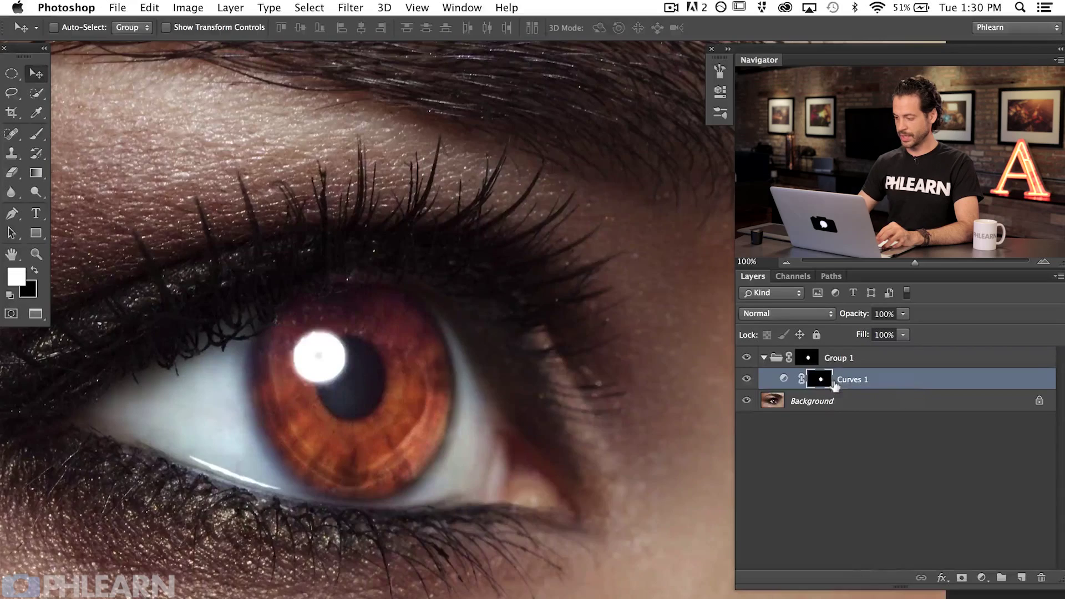
- Fill the Curves 1 layer mask with white so that only the group mask limits the effect
{"action": "key", "text": "shift+BackSpace"}
{"action": "left_click", "coordinate": [515, 266]}
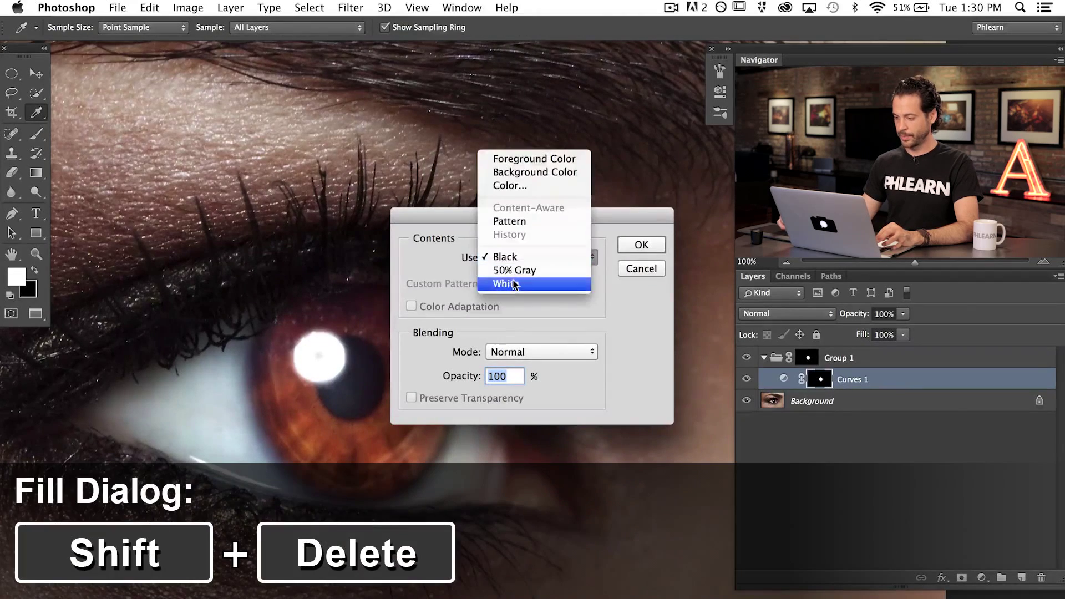
{"action": "left_click", "coordinate": [516, 284]}
{"action": "left_click", "coordinate": [642, 246]}
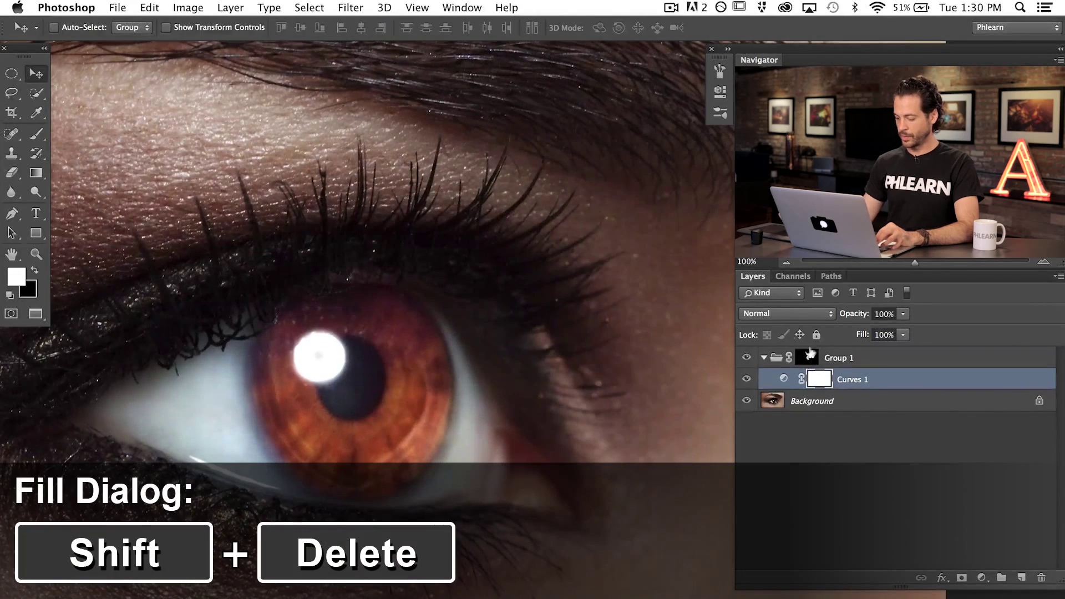
- Add a new empty layer above Curves 1 in Group 1 and set the foreground color to bright green, 00f579
{"action": "key", "text": "super+alt+shift+n"}
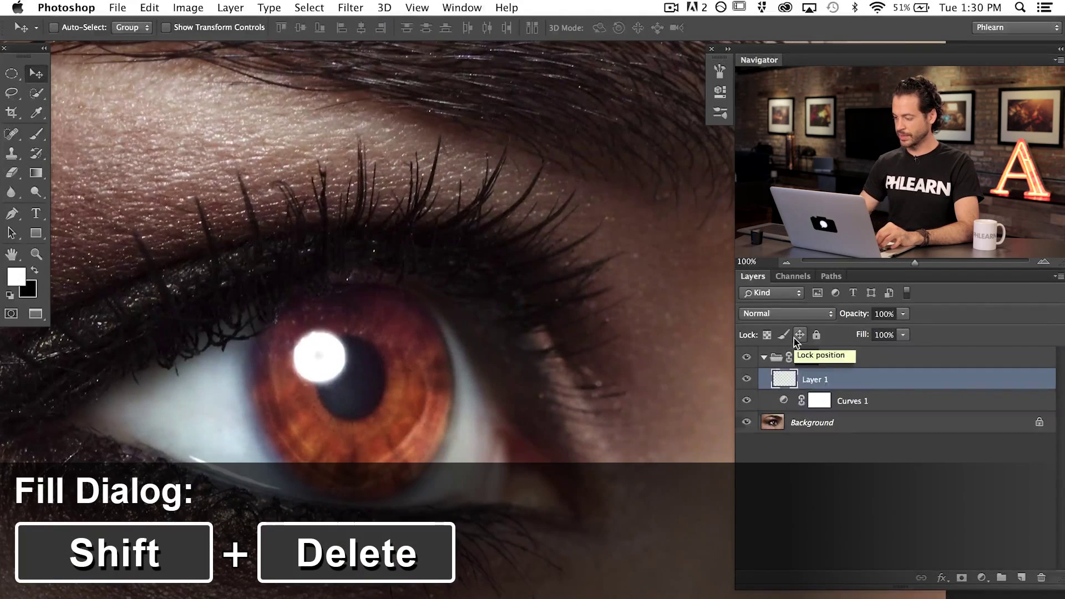
{"action": "key", "text": "b"}
{"action": "left_click", "coordinate": [24, 280]}
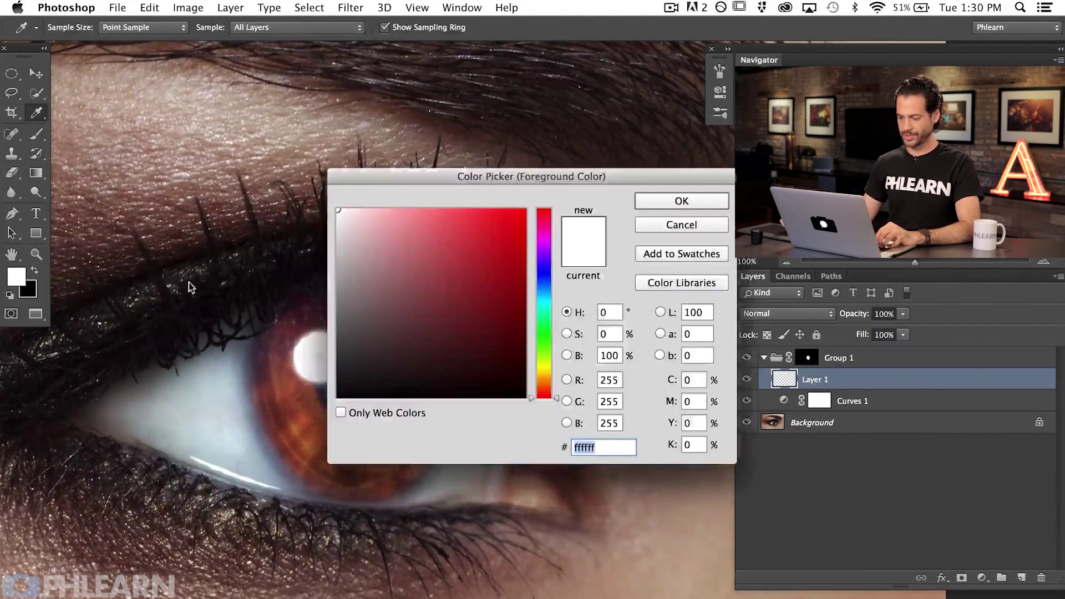
{"action": "left_click", "coordinate": [544, 319]}
{"action": "left_click", "coordinate": [525, 216]}
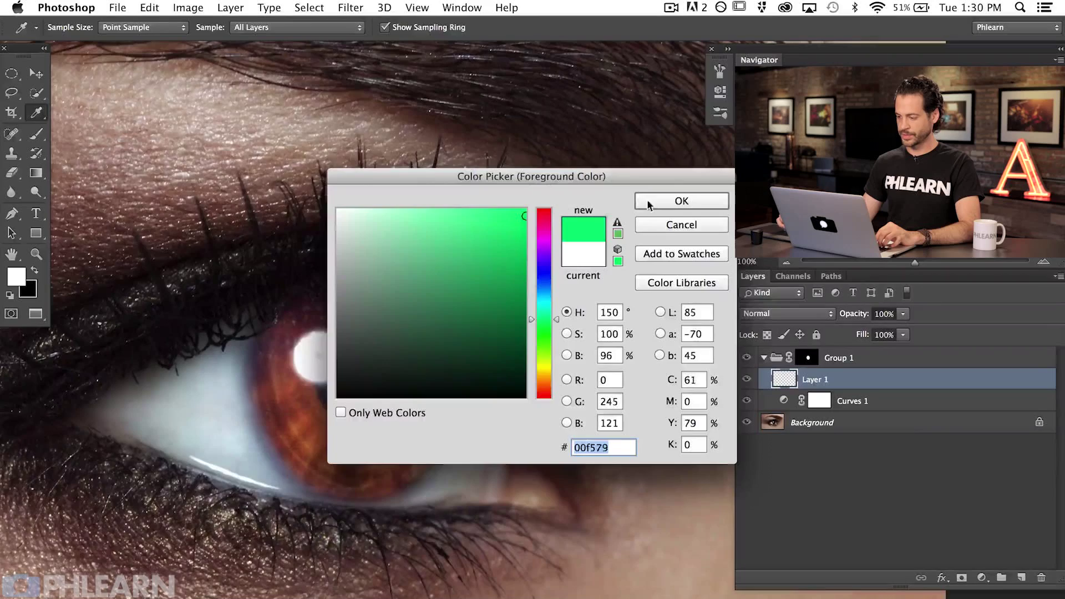
{"action": "left_click", "coordinate": [649, 198]}
- Paint the whole iris green on Layer 1 with an 89 px brush at 59% hardness, 94% opacity and 60% flow
{"action": "left_click_drag", "start_coordinate": [503, 269], "coordinate": [533, 274]}
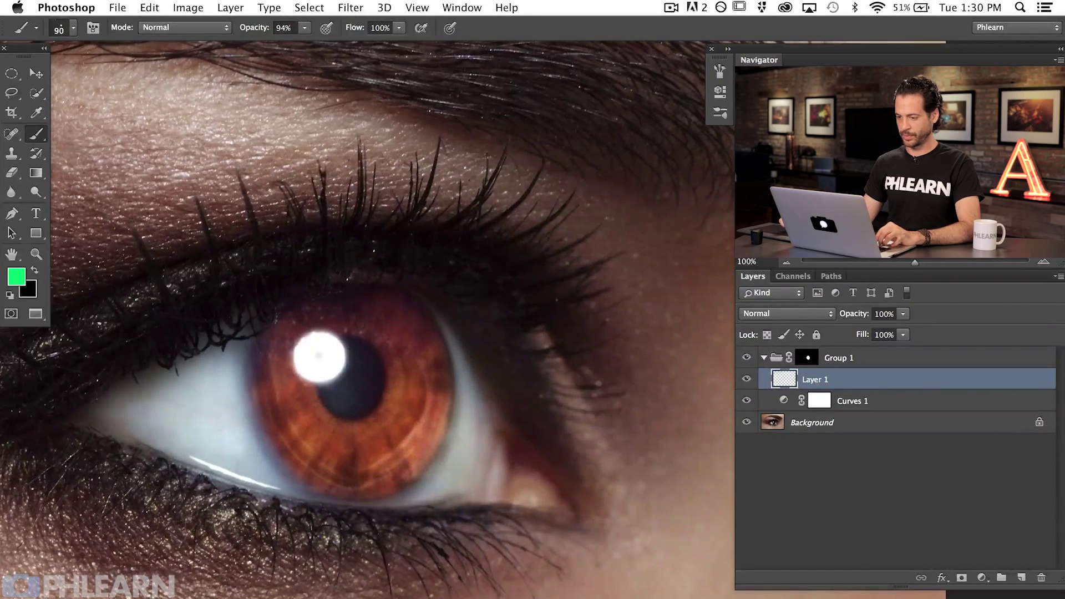
{"action": "right_click", "coordinate": [504, 269]}
{"action": "left_click", "coordinate": [580, 509]}
{"action": "key", "text": "Return"}
{"action": "left_click_drag", "start_coordinate": [349, 252], "coordinate": [359, 393]}
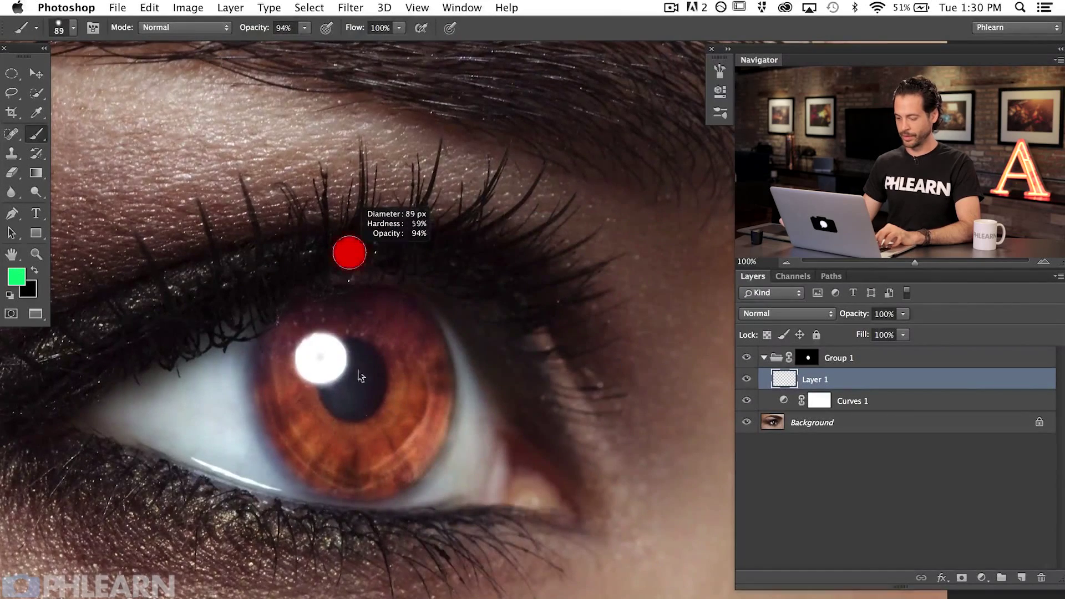
{"action": "key", "text": "shift+6"}
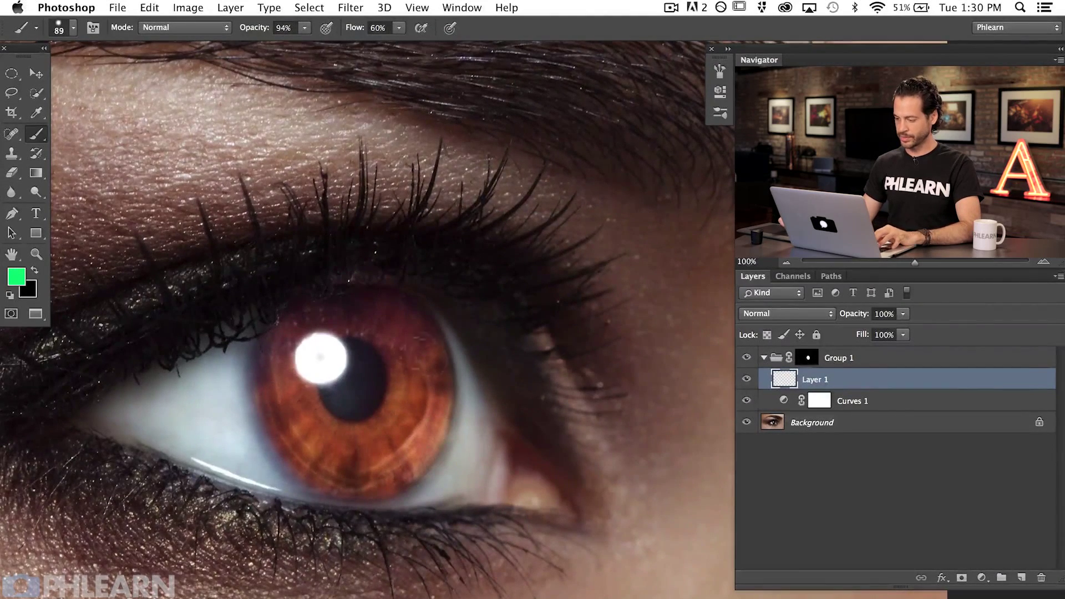
{"action": "mouse_move", "coordinate": [278, 310]}
{"action": "left_mouse_down"}
{"action": "mouse_move", "coordinate": [438, 344]}
{"action": "mouse_move", "coordinate": [278, 411]}
{"action": "mouse_move", "coordinate": [444, 443]}
{"action": "mouse_move", "coordinate": [411, 477]}
{"action": "left_mouse_up"}
{"action": "mouse_move", "coordinate": [278, 333]}
{"action": "left_mouse_down"}
{"action": "mouse_move", "coordinate": [388, 289]}
{"action": "mouse_move", "coordinate": [433, 399]}
{"action": "mouse_move", "coordinate": [383, 488]}
{"action": "mouse_move", "coordinate": [299, 344]}
{"action": "mouse_move", "coordinate": [361, 438]}
{"action": "mouse_move", "coordinate": [435, 416]}
{"action": "mouse_move", "coordinate": [289, 311]}
{"action": "mouse_move", "coordinate": [333, 399]}
{"action": "left_mouse_up"}
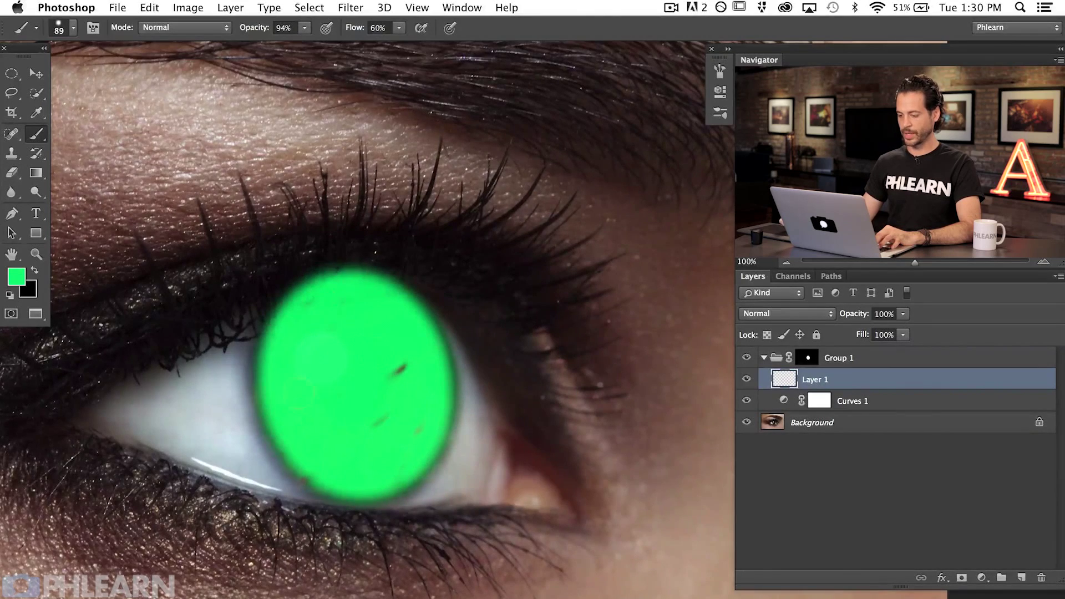
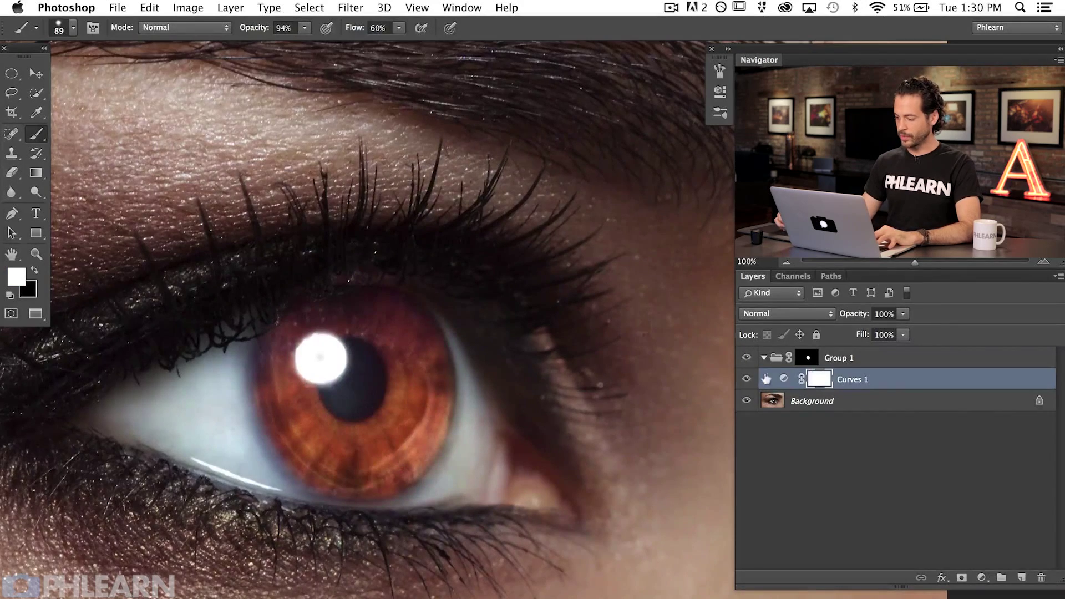
- Raise the point on the Curves 1 curve slightly to brighten the iris, comparing the eye with and without the adjustment
{"action": "left_click", "coordinate": [775, 377]}
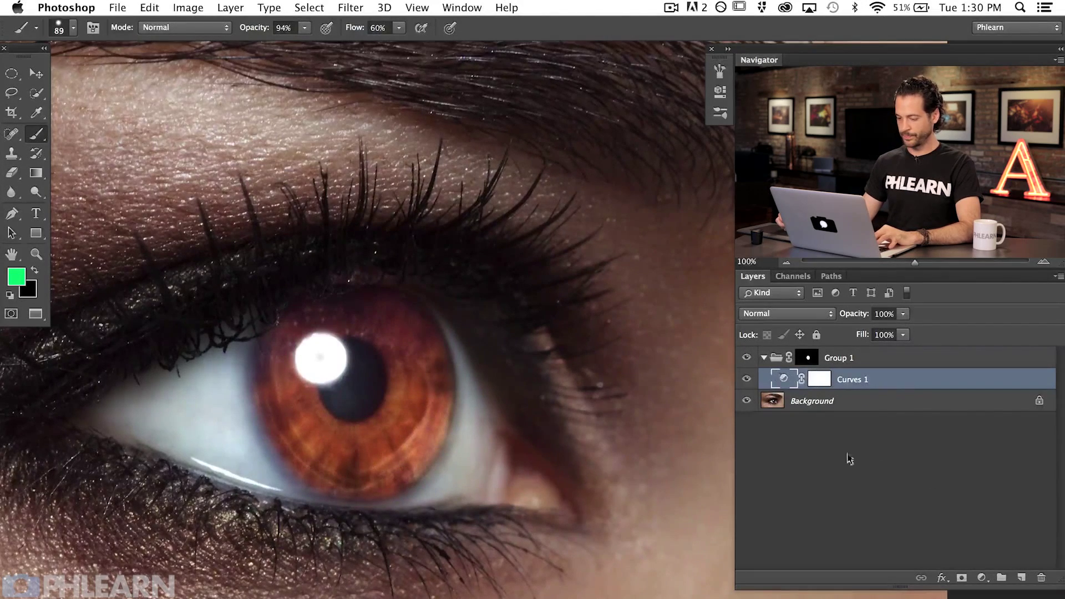
{"action": "left_click", "coordinate": [747, 380]}
{"action": "left_click", "coordinate": [747, 379]}
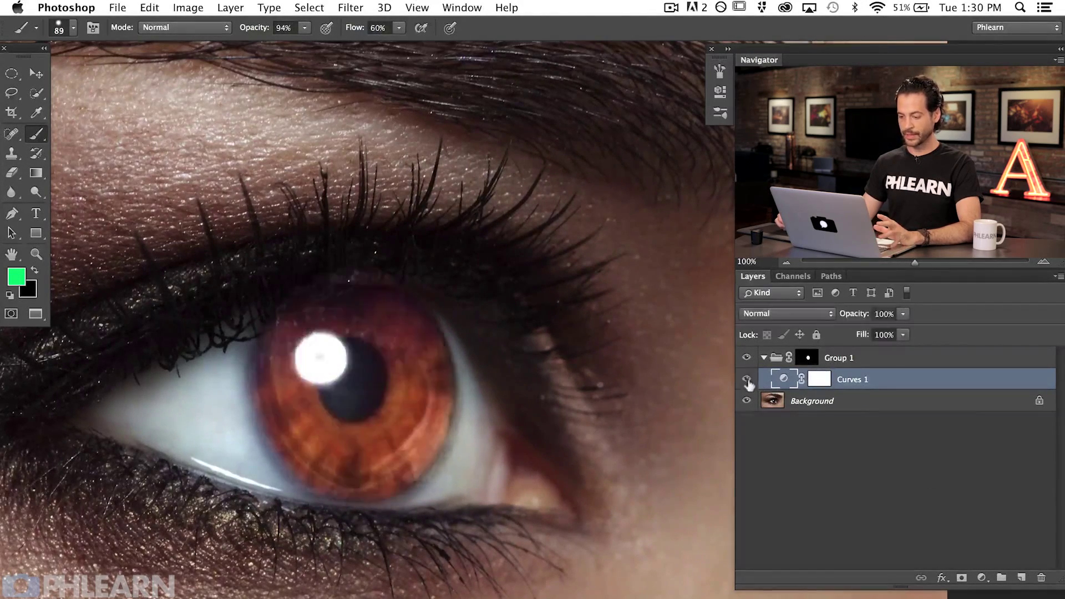
{"action": "double_click", "coordinate": [781, 376]}
{"action": "left_click_drag", "start_coordinate": [573, 198], "coordinate": [574, 190]}
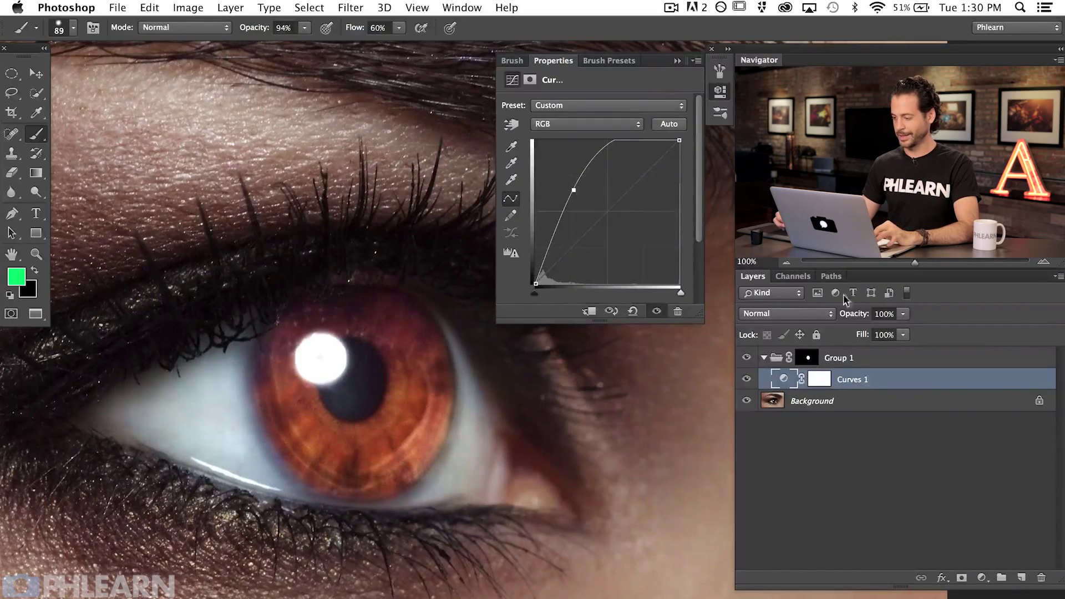
{"action": "left_click", "coordinate": [721, 94]}
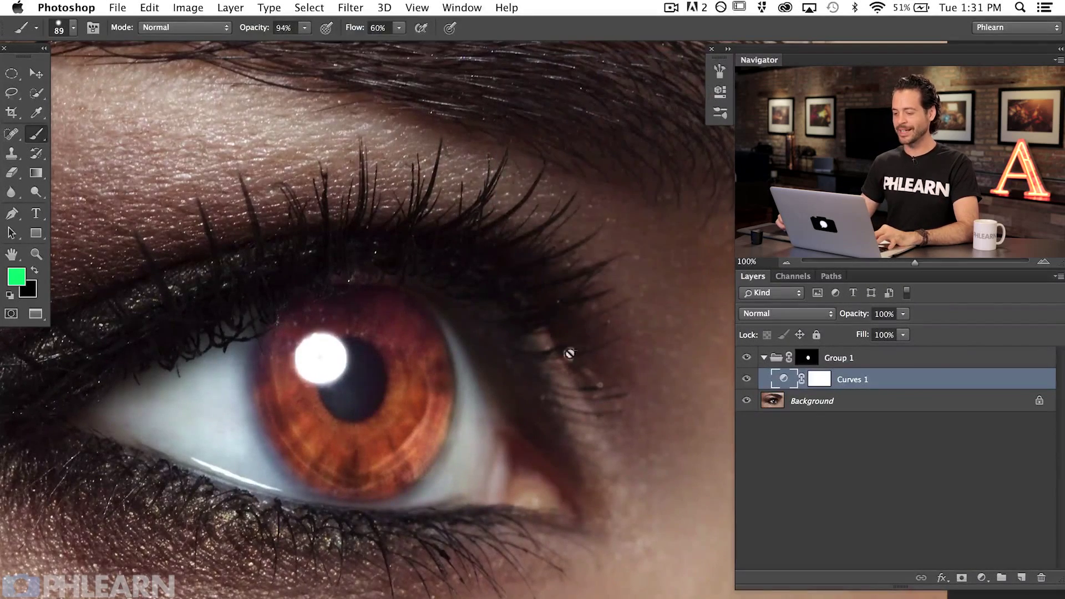
{"action": "left_click_drag", "start_coordinate": [569, 353], "coordinate": [575, 337]}
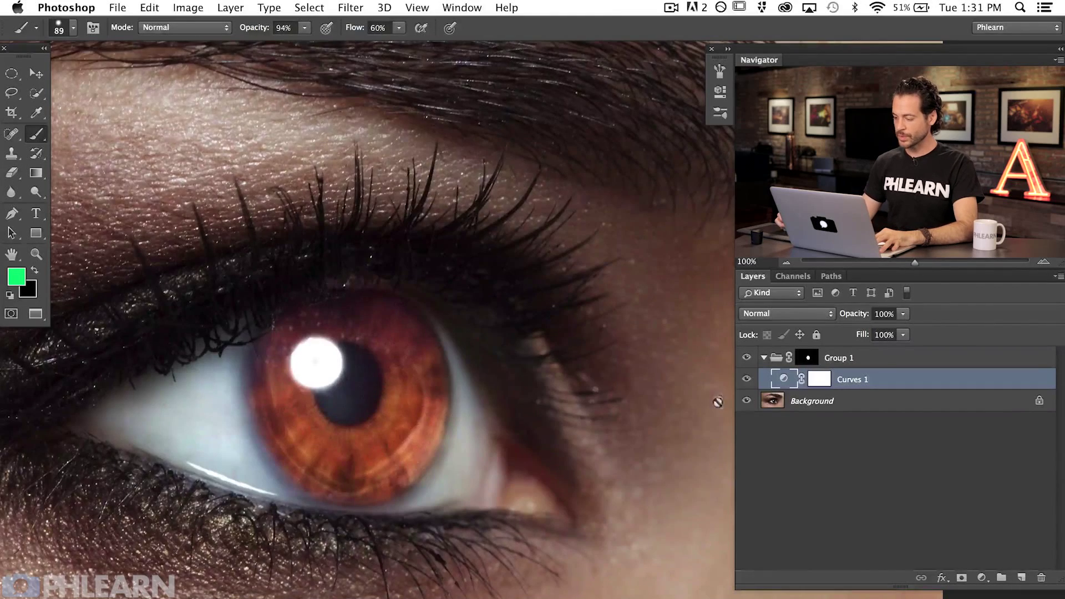
{"action": "left_click", "coordinate": [746, 380]}
{"action": "left_click", "coordinate": [747, 379]}
{"action": "left_click", "coordinate": [747, 380]}
{"action": "left_click", "coordinate": [749, 380]}
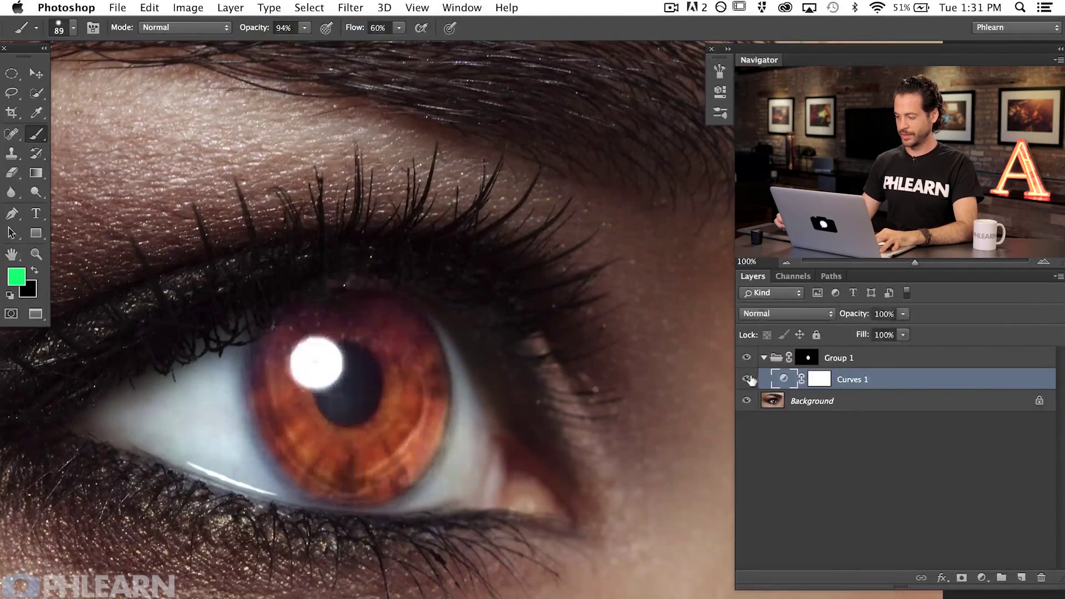
- Add a Hue/Saturation adjustment above Curves 1 with the hue at -180 and the saturation at -33
{"action": "scroll", "coordinate": [448, 448], "scroll_direction": "down", "scroll_amount": 2}
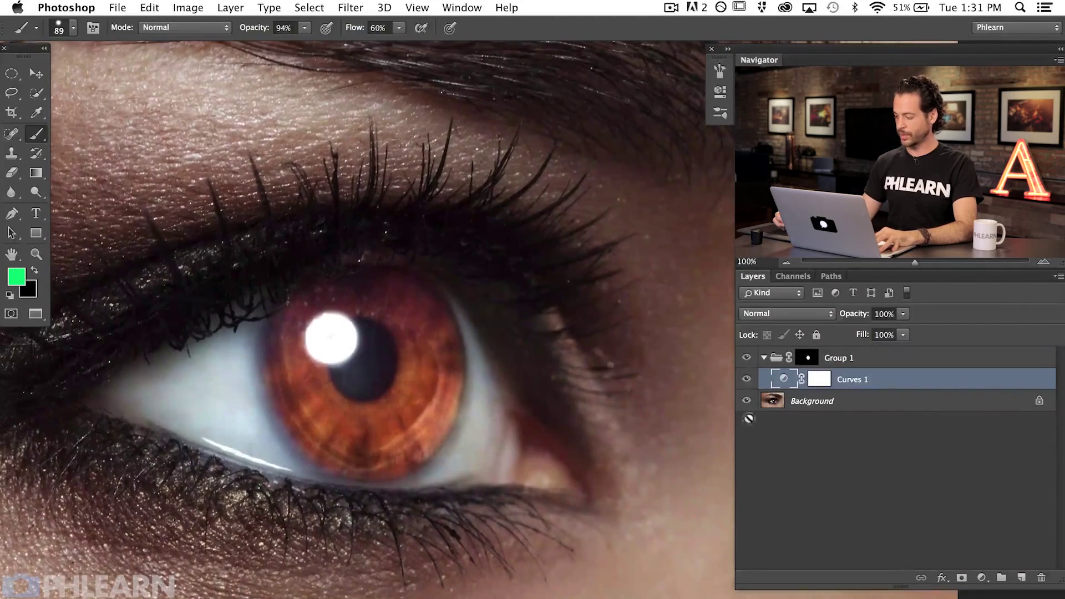
{"action": "scroll", "coordinate": [509, 352], "scroll_direction": "down", "scroll_amount": 2}
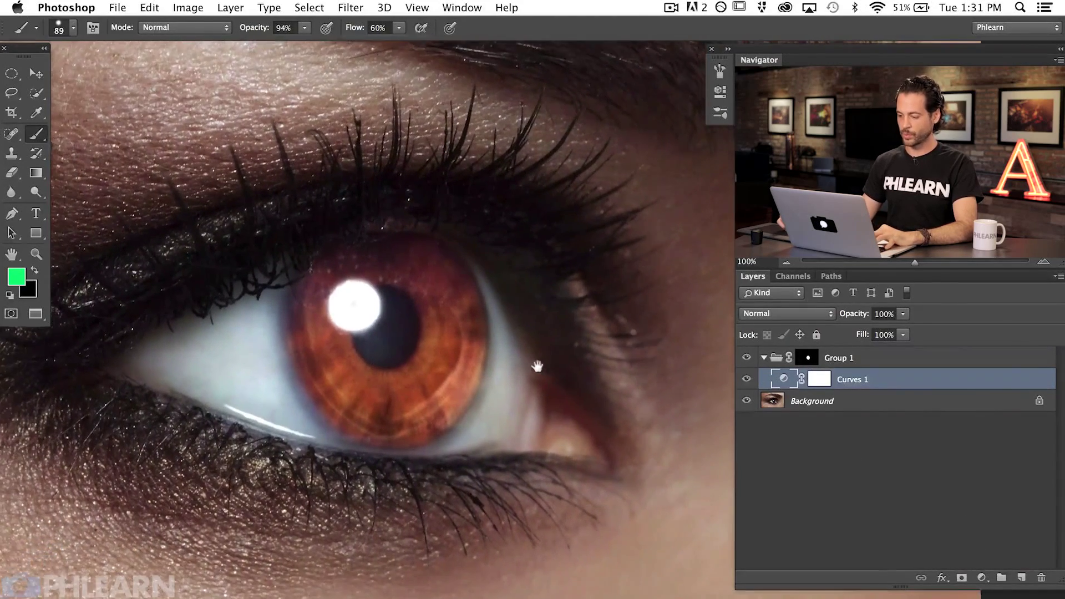
{"action": "left_click", "coordinate": [980, 578]}
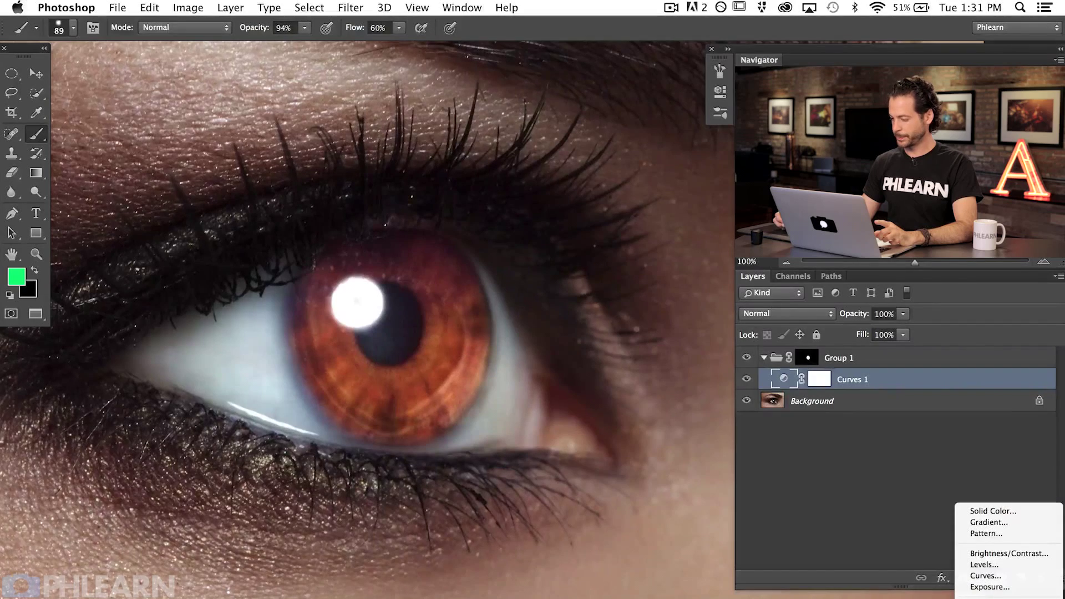
{"action": "left_click", "coordinate": [990, 591]}
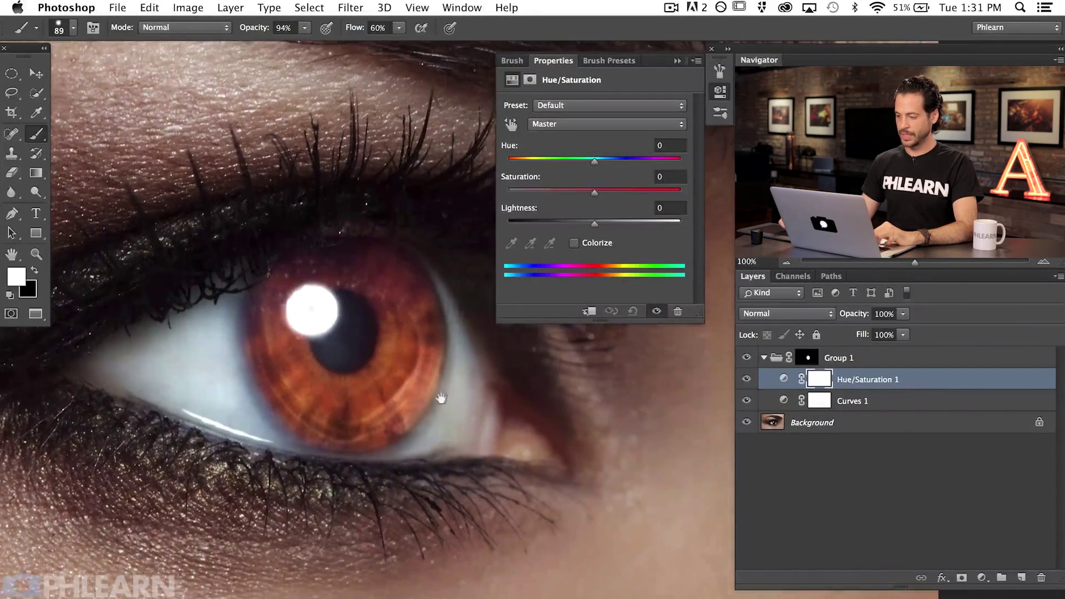
{"action": "scroll", "coordinate": [441, 398], "scroll_direction": "right", "scroll_amount": 1}
{"action": "left_click_drag", "start_coordinate": [592, 162], "coordinate": [502, 163]}
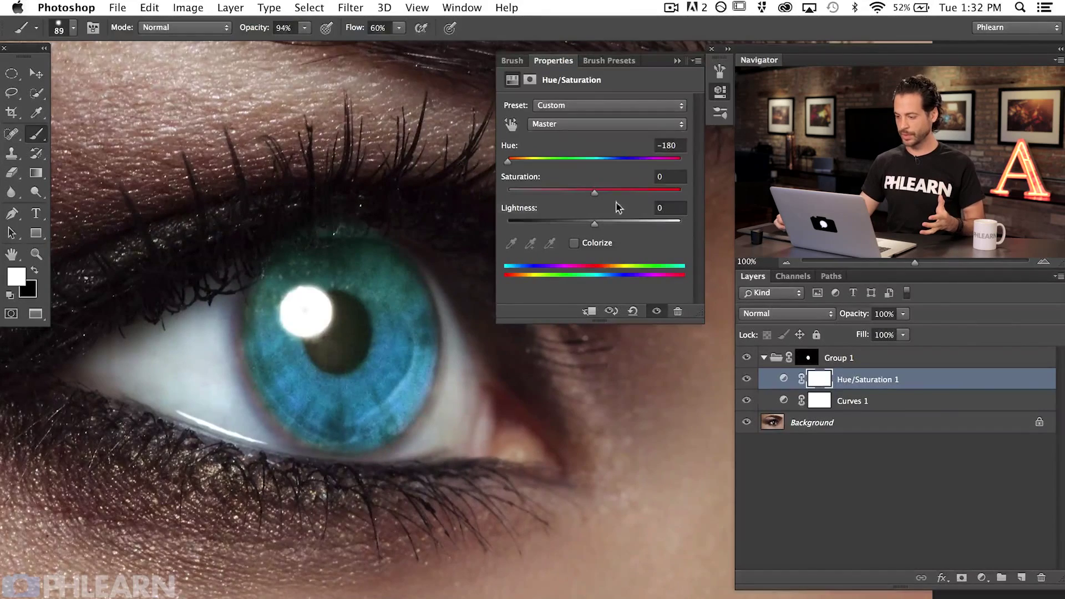
{"action": "left_click_drag", "start_coordinate": [631, 189], "coordinate": [562, 192]}
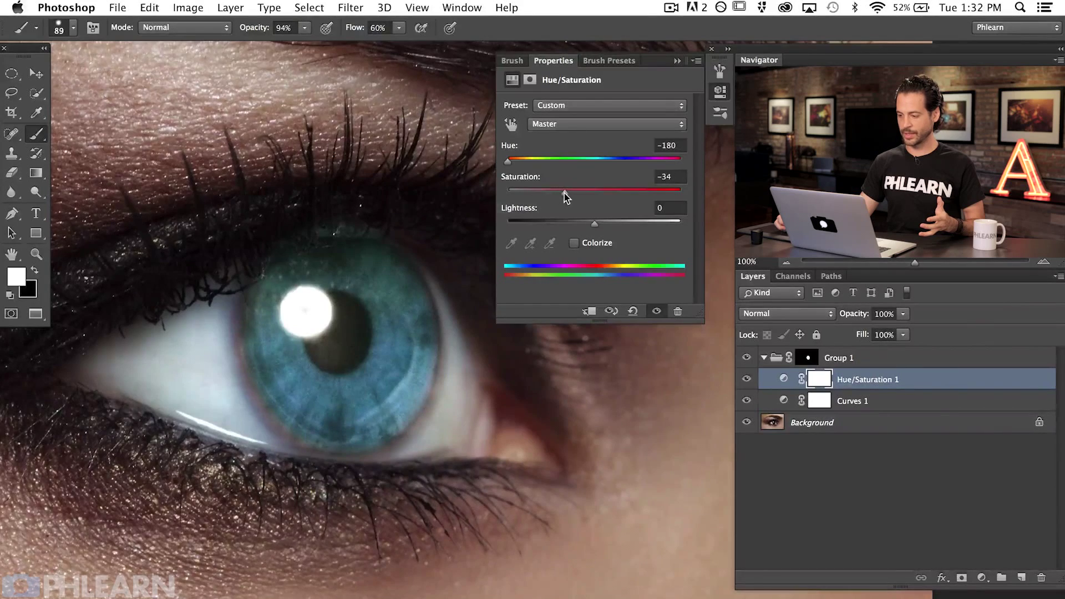
{"action": "left_click_drag", "start_coordinate": [564, 193], "coordinate": [565, 193]}
- Compare the iris with and without Hue/Saturation 1, and examine it at 200% with both adjustments hidden and shown
{"action": "left_click", "coordinate": [746, 379]}
{"action": "left_click", "coordinate": [746, 379]}
{"action": "left_click", "coordinate": [746, 378]}
{"action": "left_click", "coordinate": [746, 379]}
{"action": "left_click", "coordinate": [746, 378]}
{"action": "left_click", "coordinate": [745, 379]}
{"action": "left_click", "coordinate": [745, 378]}
{"action": "left_click", "coordinate": [745, 379]}
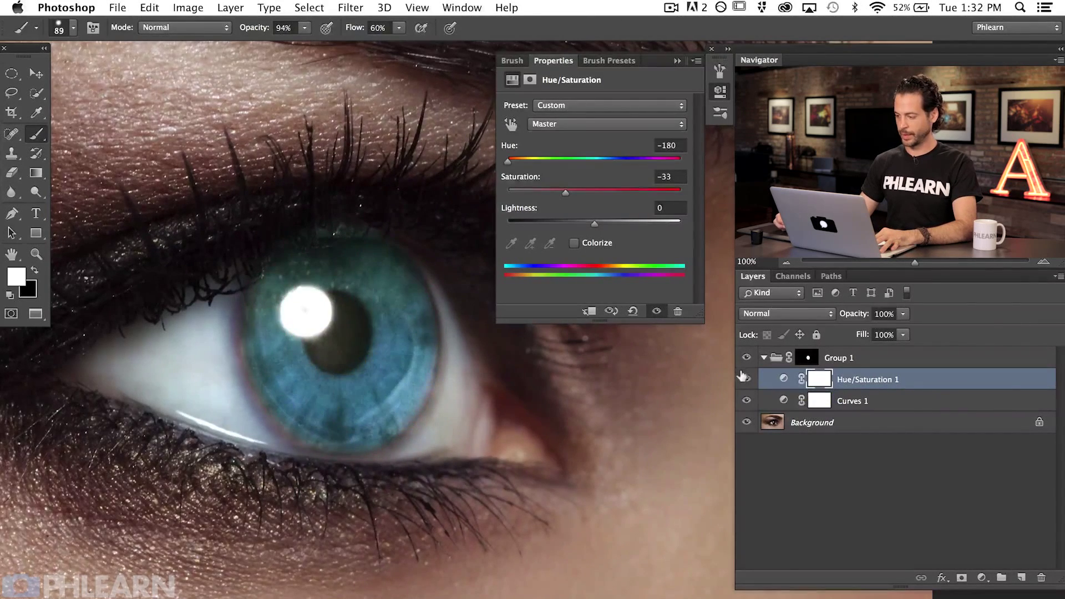
{"action": "left_click_drag", "start_coordinate": [384, 369], "coordinate": [395, 365]}
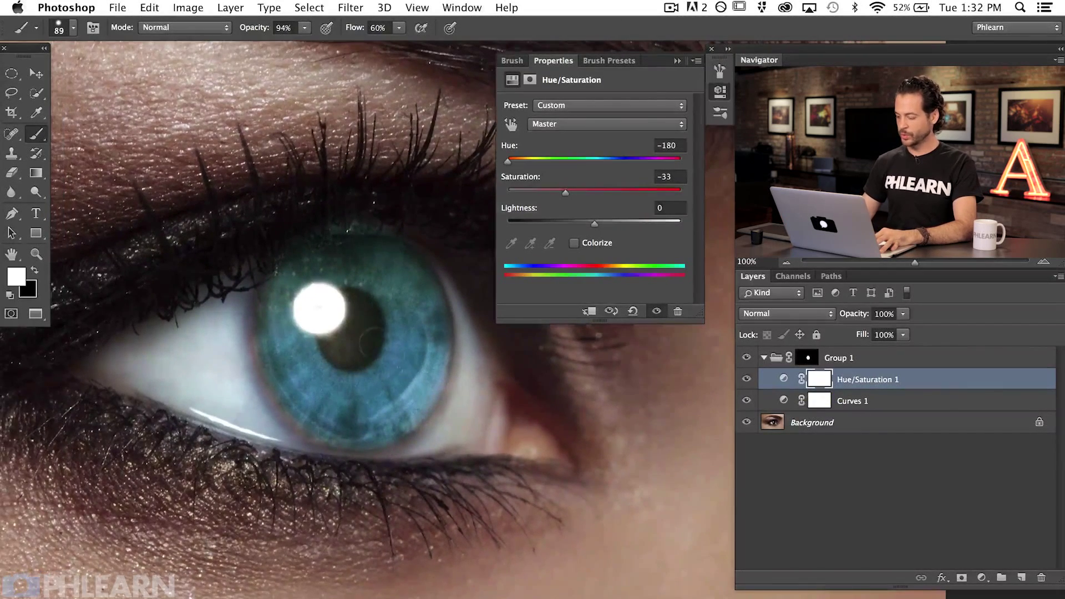
{"action": "key", "text": "super+equal"}
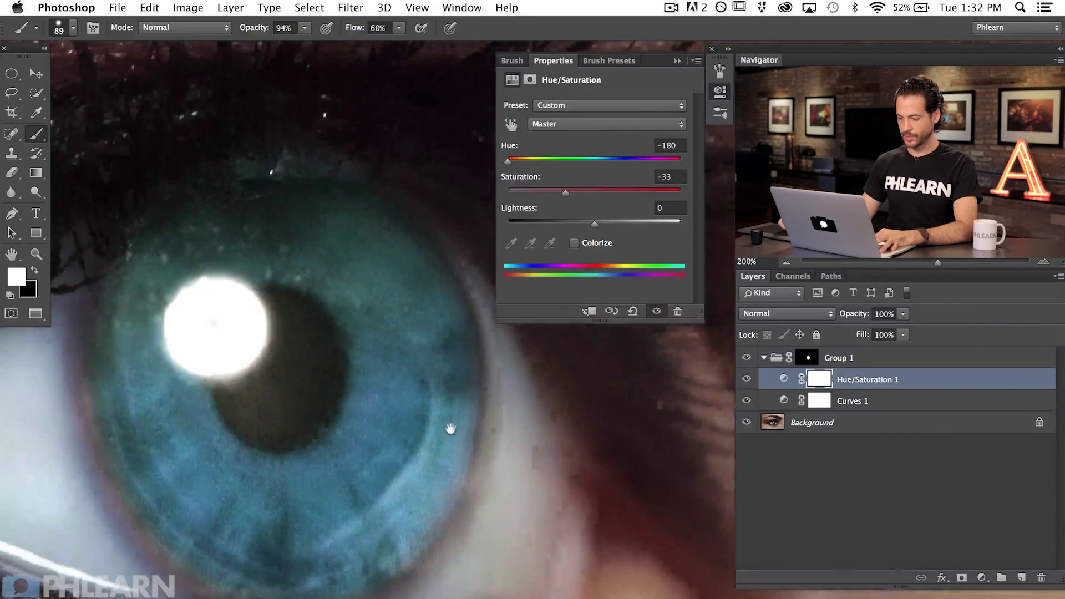
{"action": "left_click", "coordinate": [747, 396]}
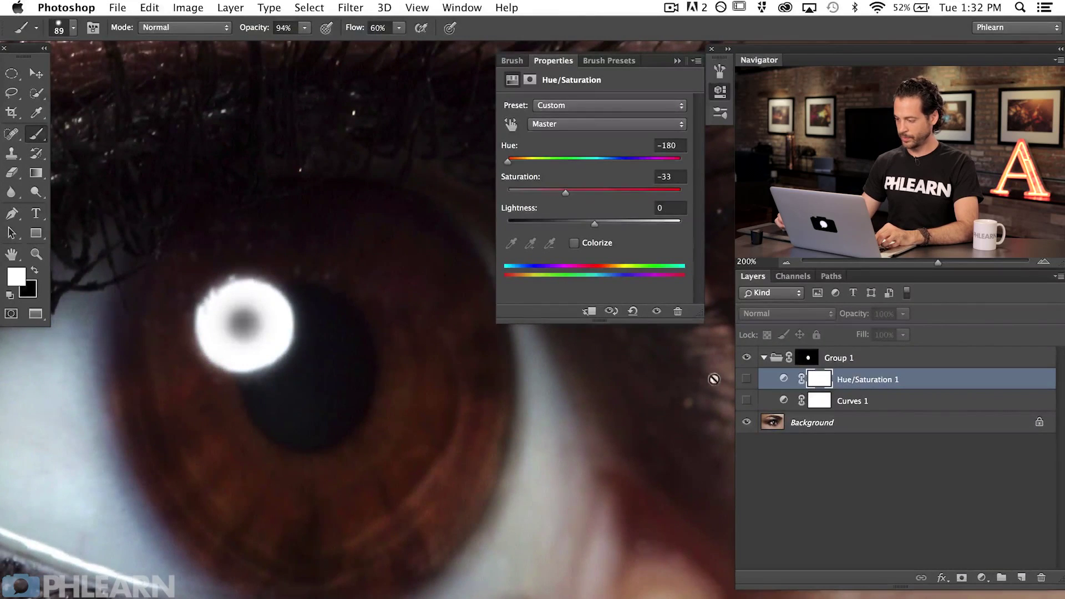
{"action": "left_click_drag", "start_coordinate": [739, 381], "coordinate": [754, 392]}
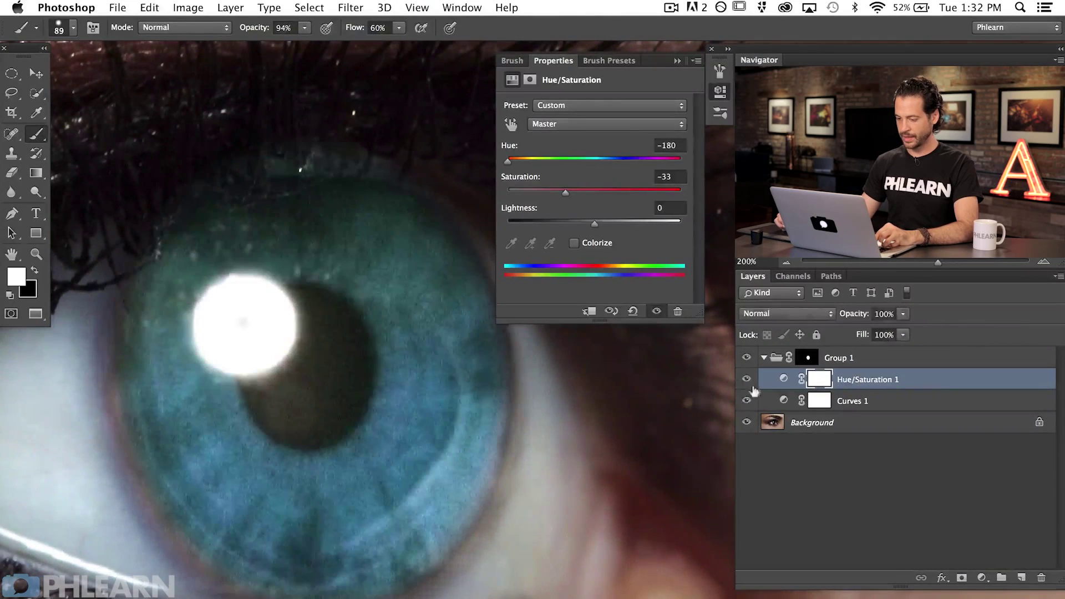
- Paint the pupil and catchlight center black on the Group 1 mask with a 106 px brush, and switch to white at 10% flow
{"action": "left_click", "coordinate": [806, 358]}
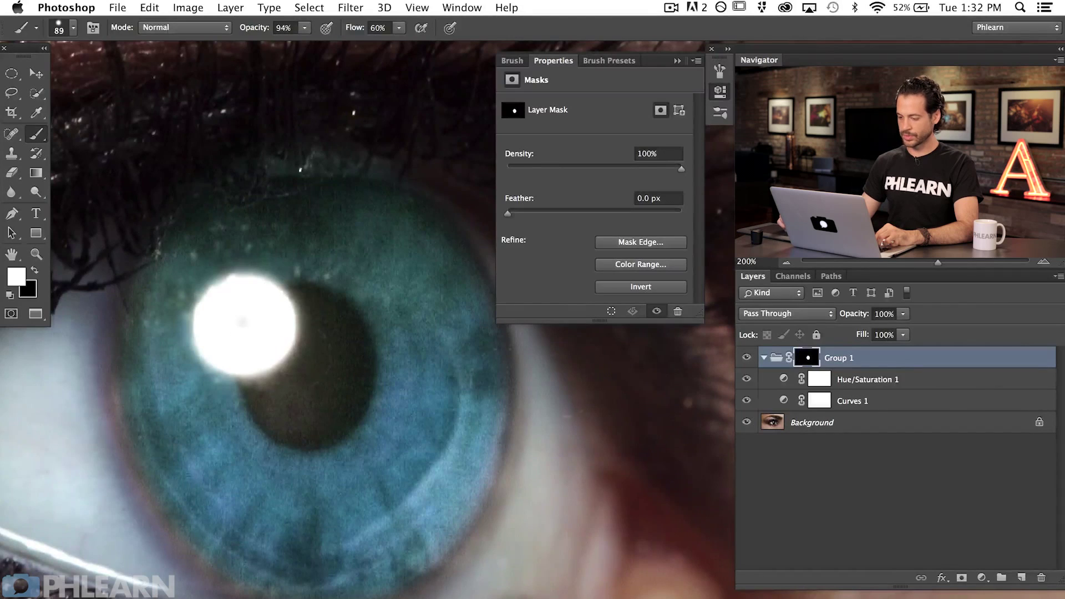
{"action": "left_click_drag", "start_coordinate": [376, 413], "coordinate": [393, 415]}
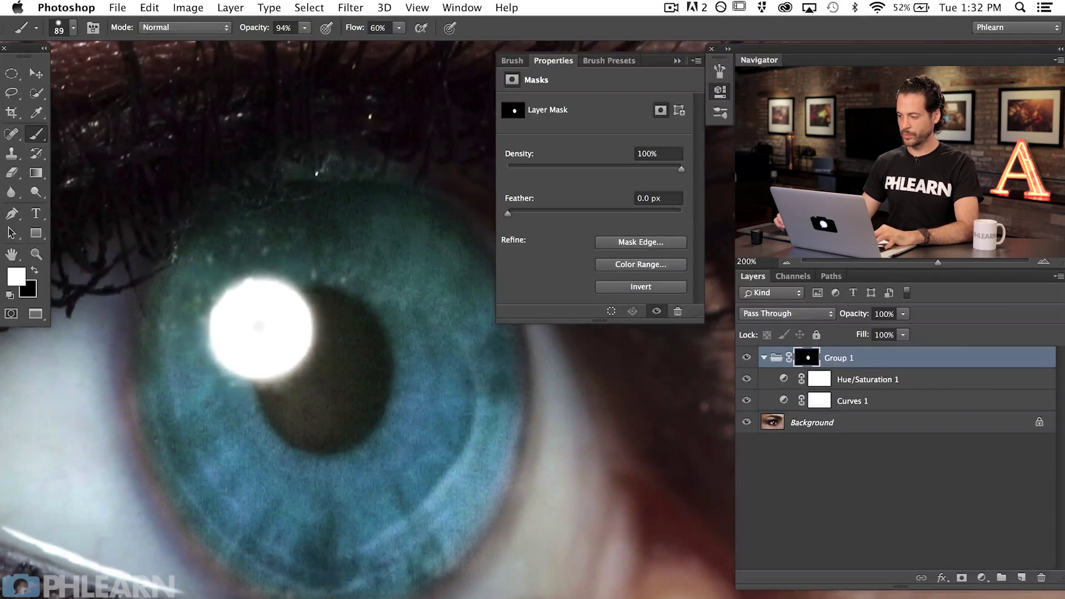
{"action": "left_click", "coordinate": [720, 94]}
{"action": "left_click_drag", "start_coordinate": [266, 333], "coordinate": [323, 334]}
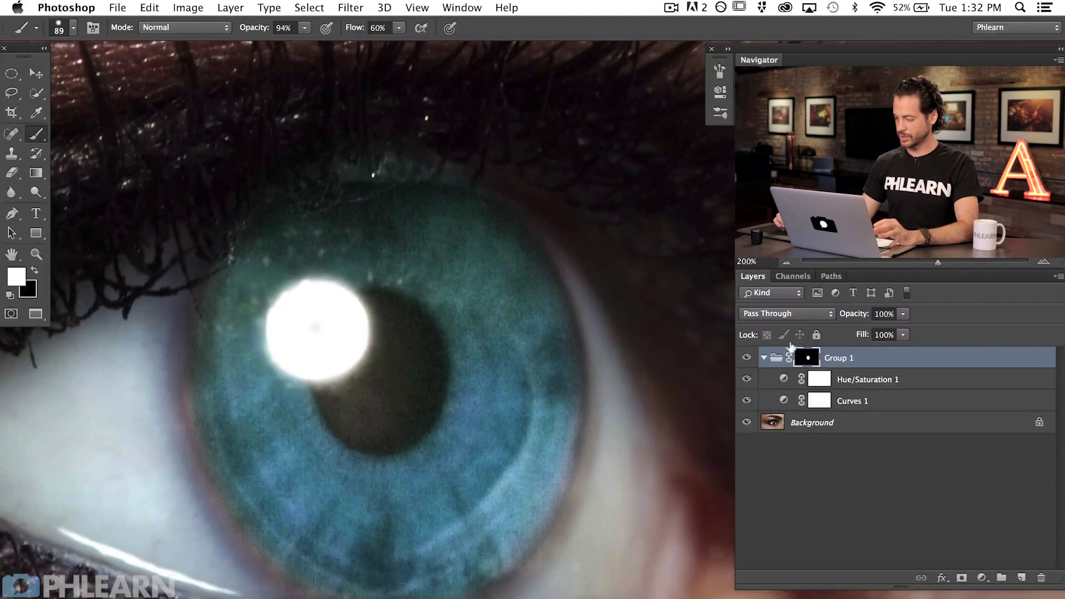
{"action": "mouse_move", "coordinate": [368, 364]}
{"action": "left_mouse_down"}
{"action": "mouse_move", "coordinate": [386, 388]}
{"action": "mouse_move", "coordinate": [355, 377]}
{"action": "mouse_move", "coordinate": [350, 403]}
{"action": "mouse_move", "coordinate": [349, 388]}
{"action": "mouse_move", "coordinate": [371, 417]}
{"action": "mouse_move", "coordinate": [390, 388]}
{"action": "mouse_move", "coordinate": [404, 392]}
{"action": "mouse_move", "coordinate": [404, 356]}
{"action": "mouse_move", "coordinate": [381, 321]}
{"action": "mouse_move", "coordinate": [362, 347]}
{"action": "mouse_move", "coordinate": [316, 329]}
{"action": "mouse_move", "coordinate": [366, 355]}
{"action": "left_mouse_up"}
{"action": "key", "text": "x"}
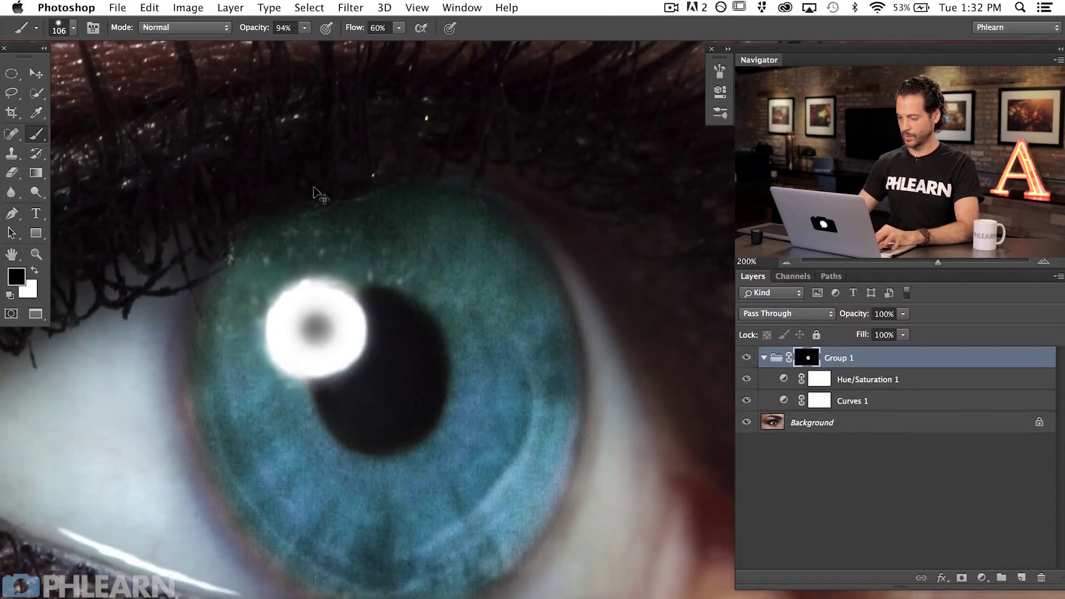
{"action": "key", "text": "super+minus"}
{"action": "left_click_drag", "start_coordinate": [575, 432], "coordinate": [506, 435]}
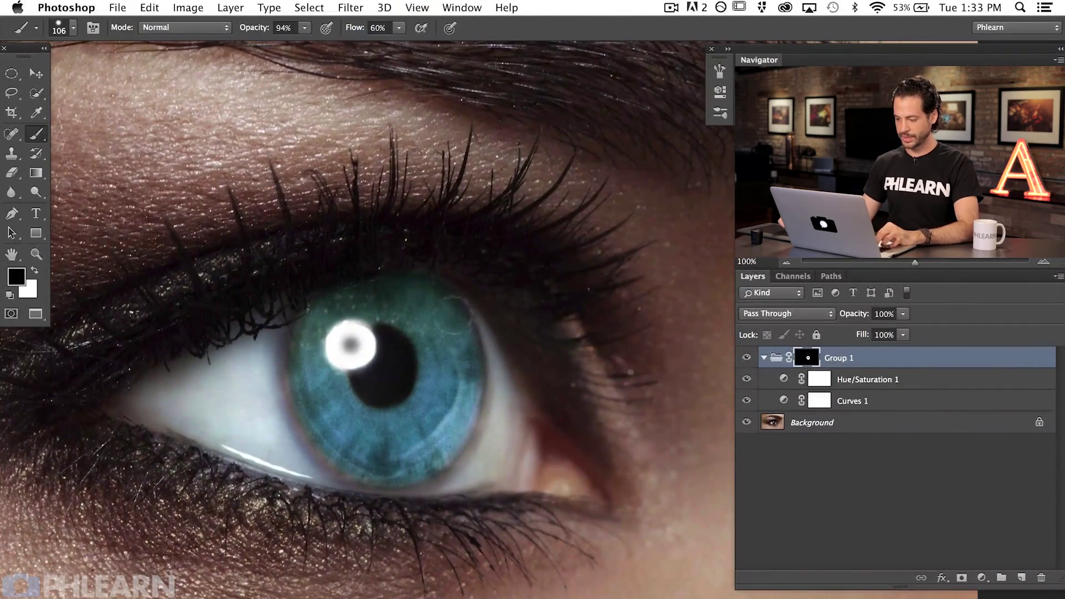
{"action": "key", "text": "x"}
{"action": "key", "text": "shift+1"}
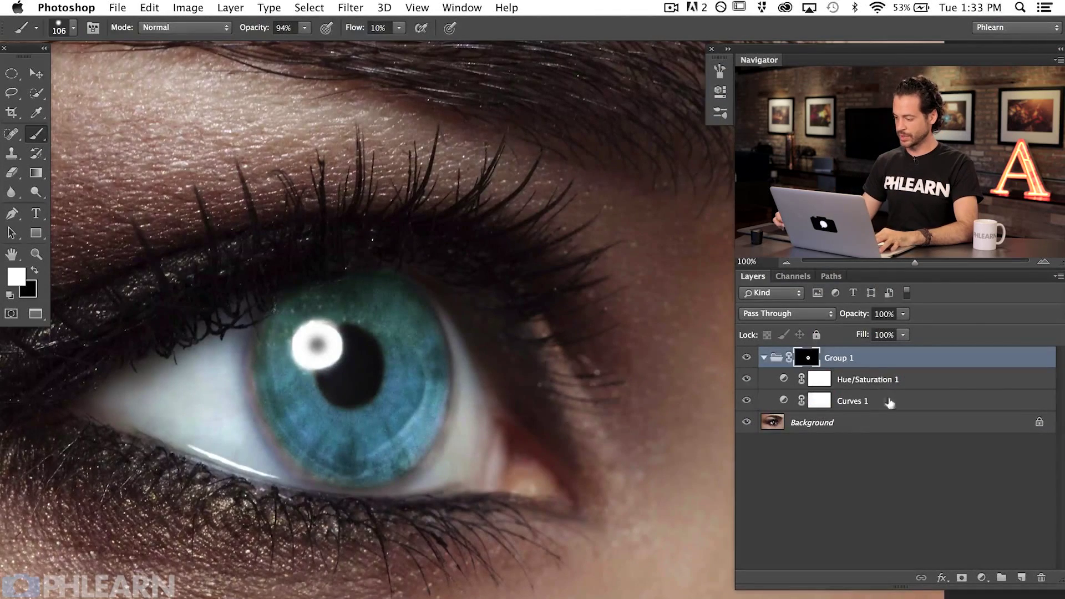
- Add a Curves adjustment above Hue/Saturation 1 that darkens the midtones, and invert its mask to black
{"action": "left_click", "coordinate": [932, 380]}
{"action": "left_click", "coordinate": [982, 578]}
{"action": "left_click", "coordinate": [997, 589]}
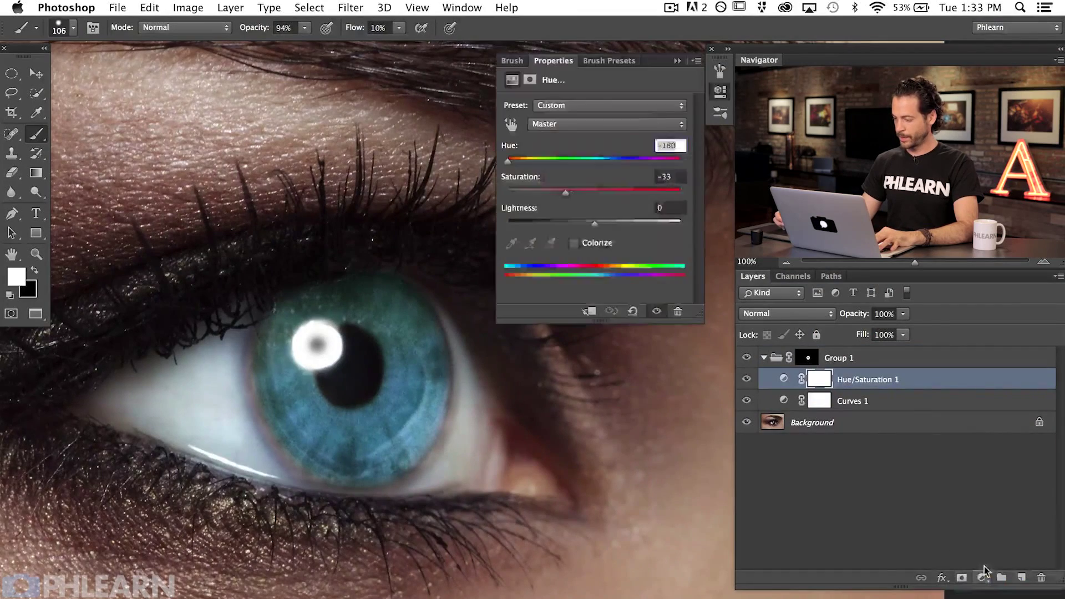
{"action": "left_click_drag", "start_coordinate": [607, 208], "coordinate": [621, 216]}
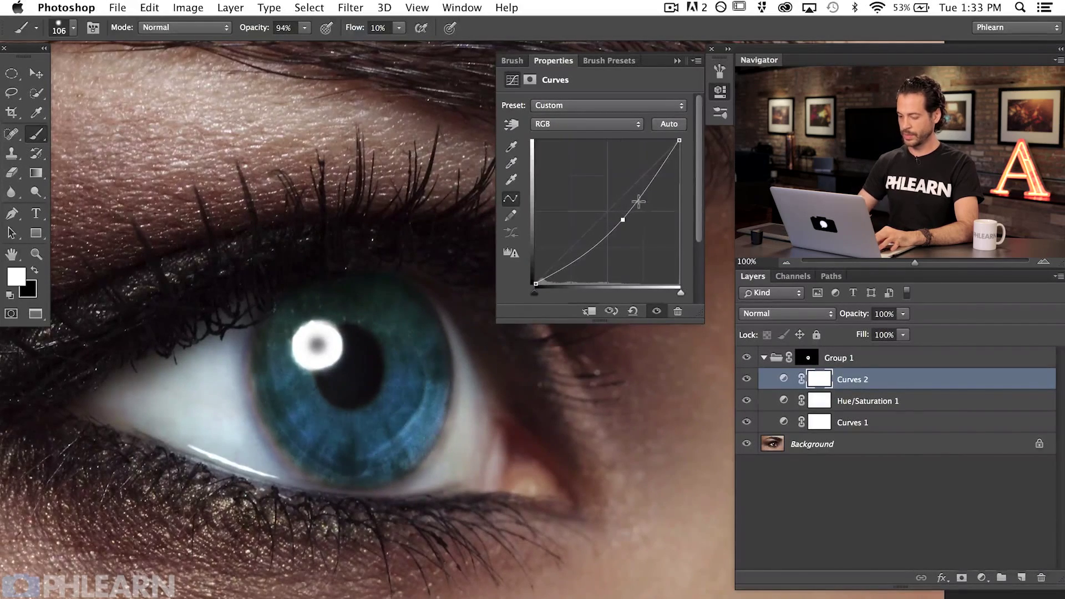
{"action": "key", "text": "super+i"}
{"action": "left_click", "coordinate": [720, 94]}
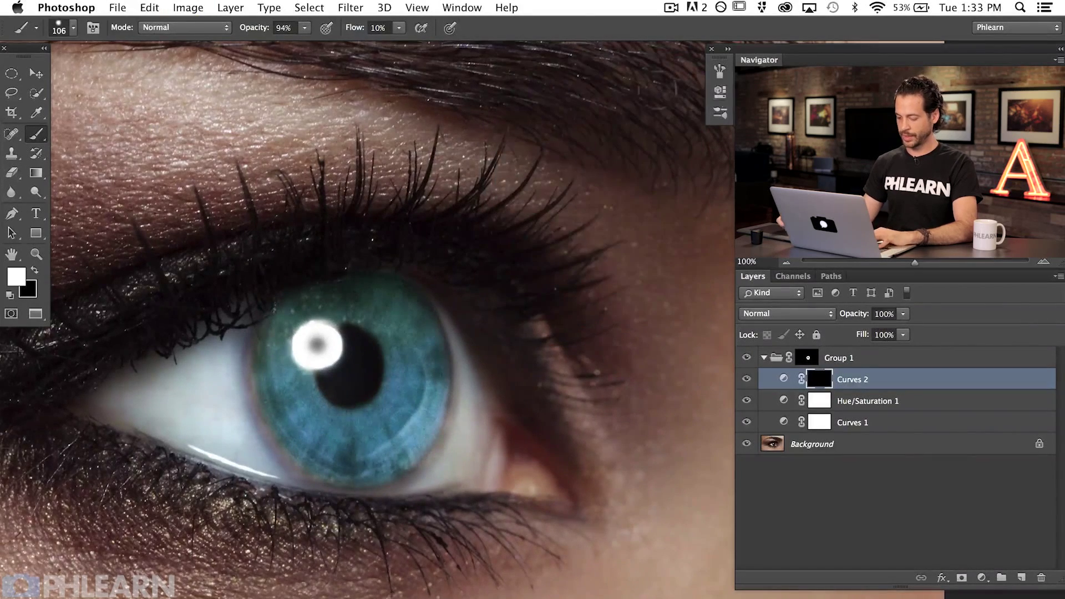
- Paint white on the Curves 2 mask around the iris's outer edge with a soft 257 px brush at 30% flow
{"action": "left_click_drag", "start_coordinate": [458, 335], "coordinate": [474, 341]}
{"action": "left_click_drag", "start_coordinate": [488, 405], "coordinate": [516, 403]}
{"action": "key", "text": "shift+3"}
{"action": "left_click_drag", "start_coordinate": [444, 305], "coordinate": [476, 308]}
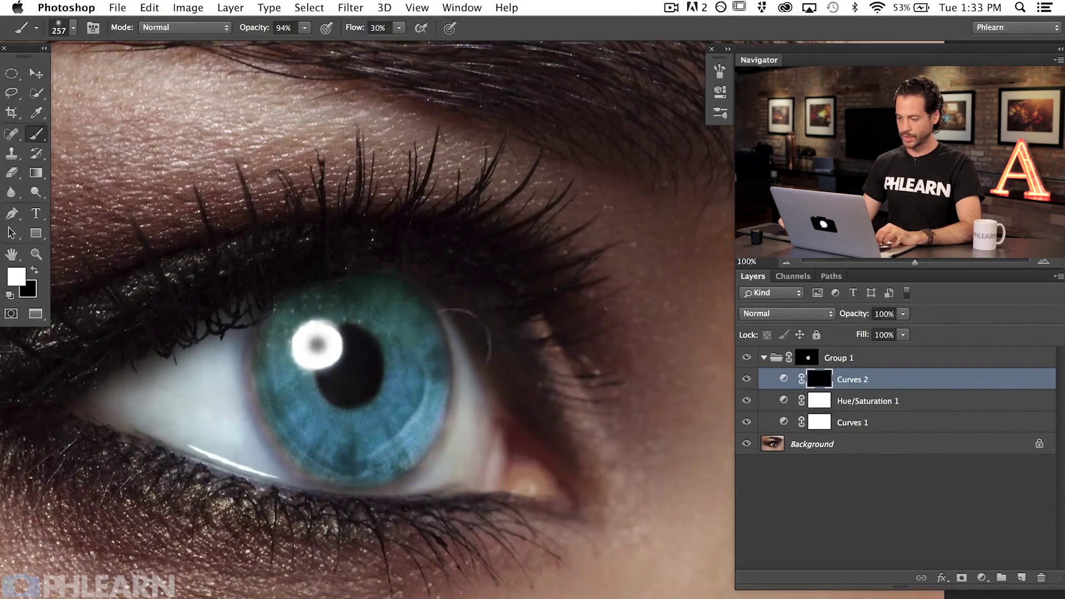
{"action": "left_click_drag", "start_coordinate": [428, 399], "coordinate": [438, 413]}
{"action": "mouse_move", "coordinate": [424, 452]}
{"action": "left_mouse_down"}
{"action": "mouse_move", "coordinate": [327, 472]}
{"action": "mouse_move", "coordinate": [277, 427]}
{"action": "mouse_move", "coordinate": [250, 299]}
{"action": "left_mouse_up"}
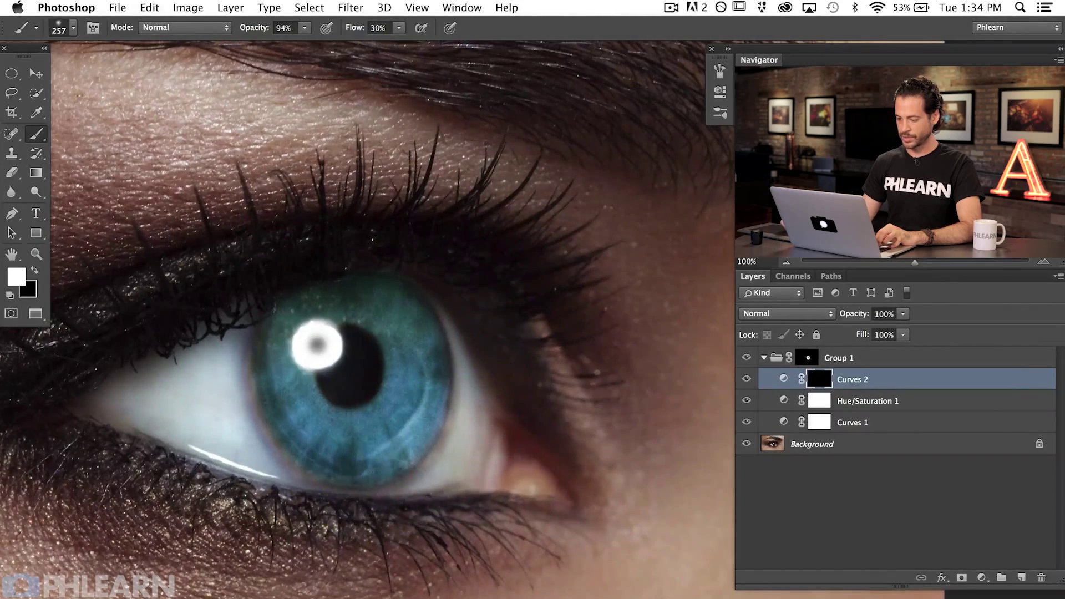
- Compare the iris with Curves 2 hidden and shown, and examine its layer mask on its own
{"action": "left_click", "coordinate": [746, 378]}
{"action": "left_click", "coordinate": [746, 379]}
{"action": "left_click", "coordinate": [746, 378]}
{"action": "left_click", "coordinate": [746, 379]}
{"action": "left_click", "coordinate": [747, 378]}
{"action": "left_click", "coordinate": [746, 379]}
{"action": "left_click", "coordinate": [747, 378]}
{"action": "left_click", "coordinate": [746, 379]}
{"action": "left_click", "coordinate": [746, 379]}
{"action": "left_click", "coordinate": [747, 379]}
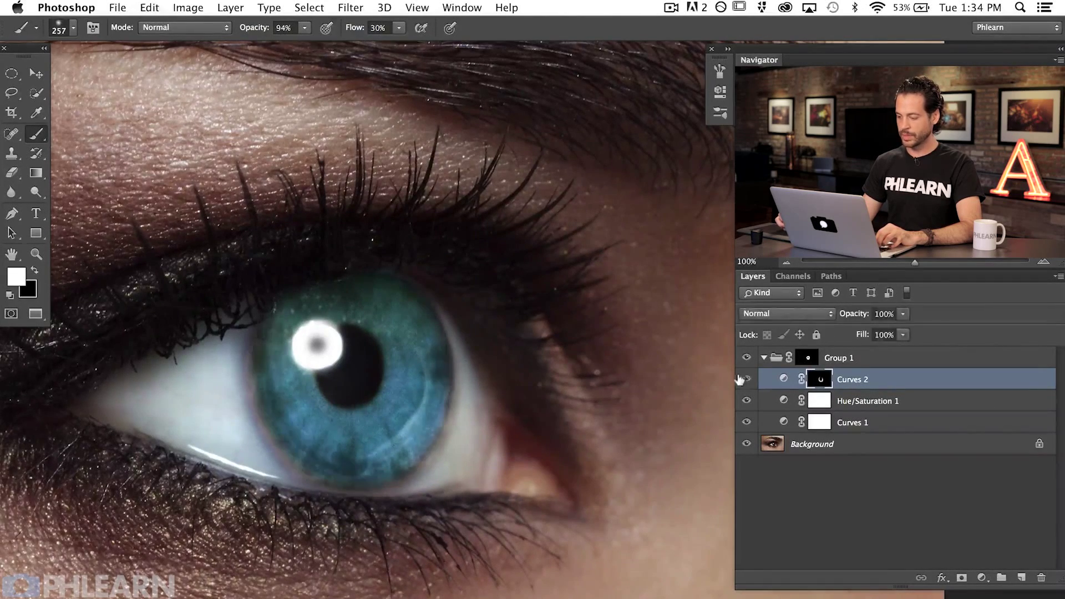
{"action": "left_click", "coordinate": [820, 379], "text": "alt"}
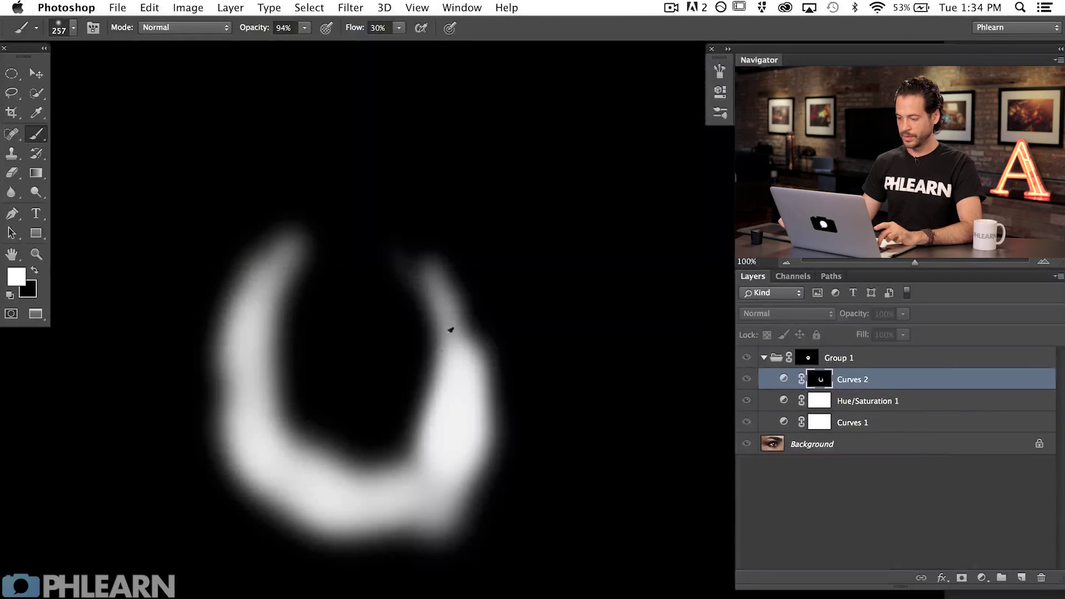
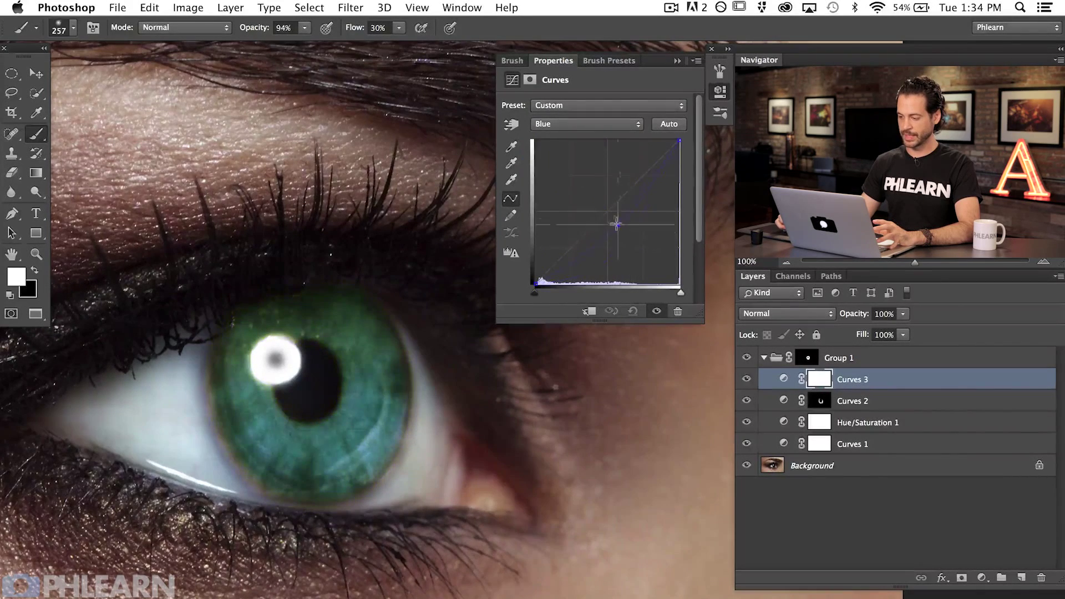
- In Curves 3, pull the midtones of the blue and green curves down and raise those of the RGB and red curves
{"action": "left_click", "coordinate": [573, 125]}
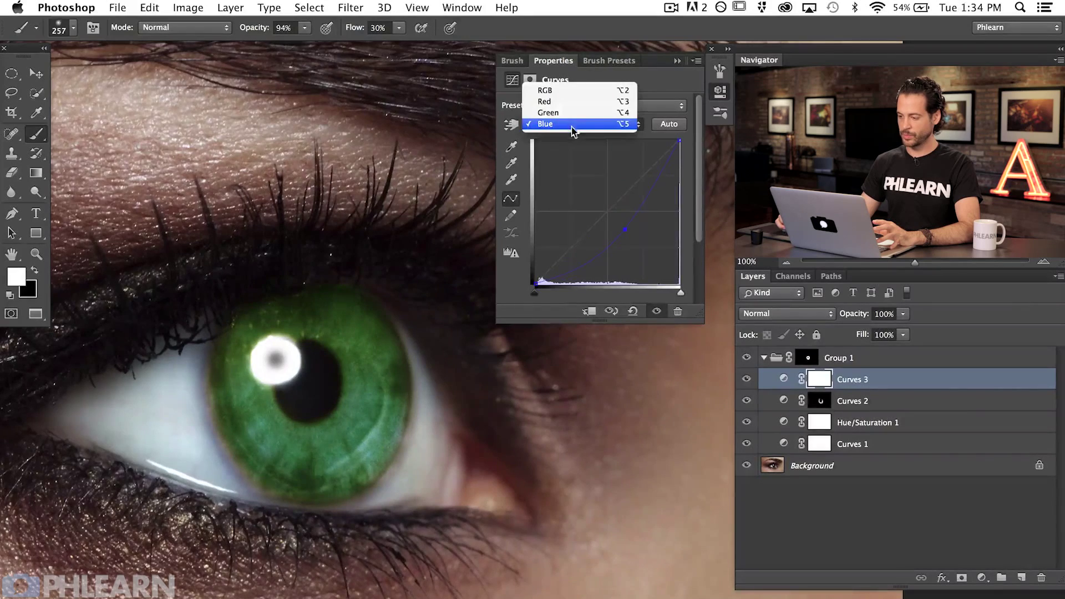
{"action": "left_click", "coordinate": [572, 112]}
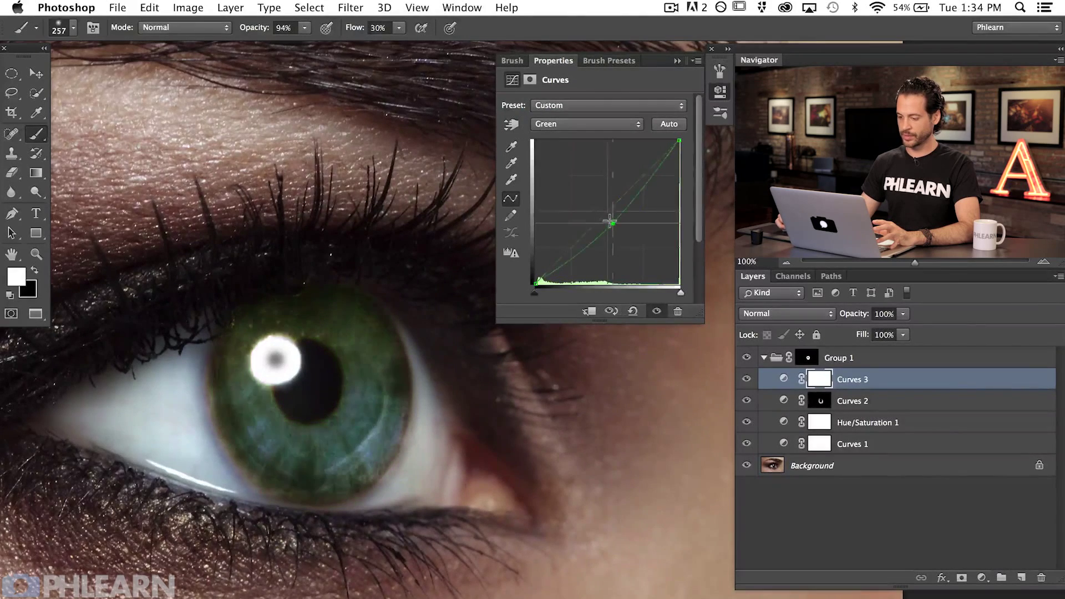
{"action": "left_click", "coordinate": [571, 124]}
{"action": "left_click", "coordinate": [558, 102]}
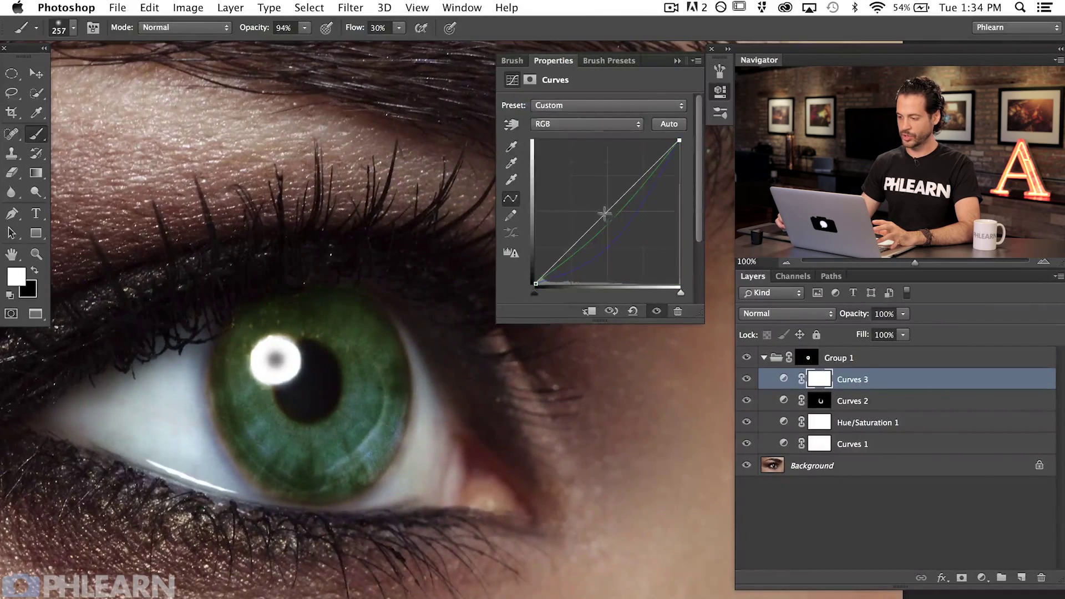
{"action": "left_click_drag", "start_coordinate": [600, 210], "coordinate": [593, 198]}
{"action": "left_click", "coordinate": [578, 125]}
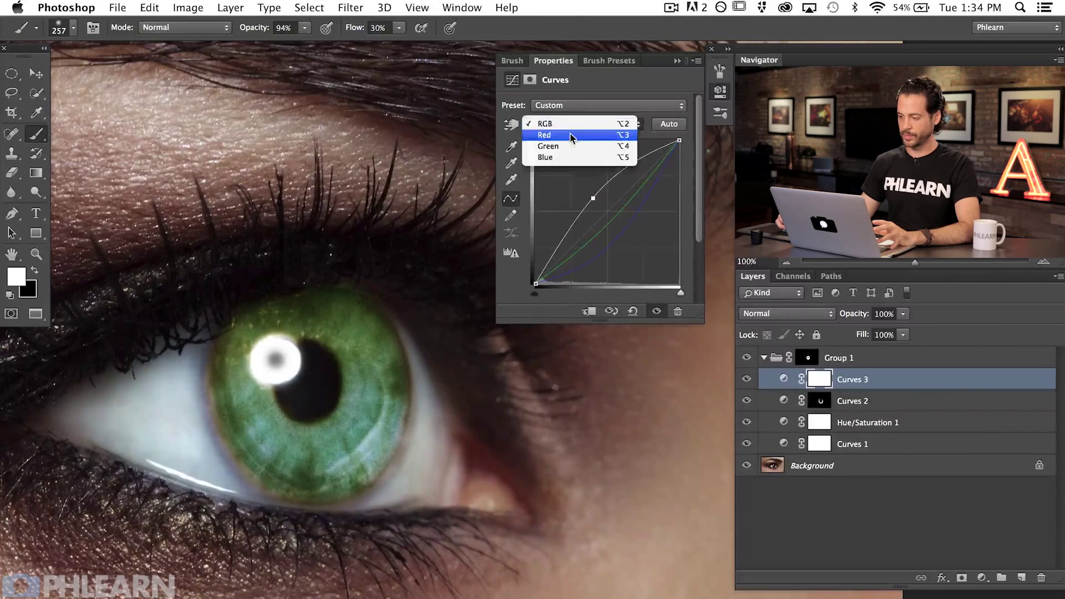
{"action": "left_click", "coordinate": [594, 199]}
{"action": "left_click_drag", "start_coordinate": [593, 199], "coordinate": [592, 197]}
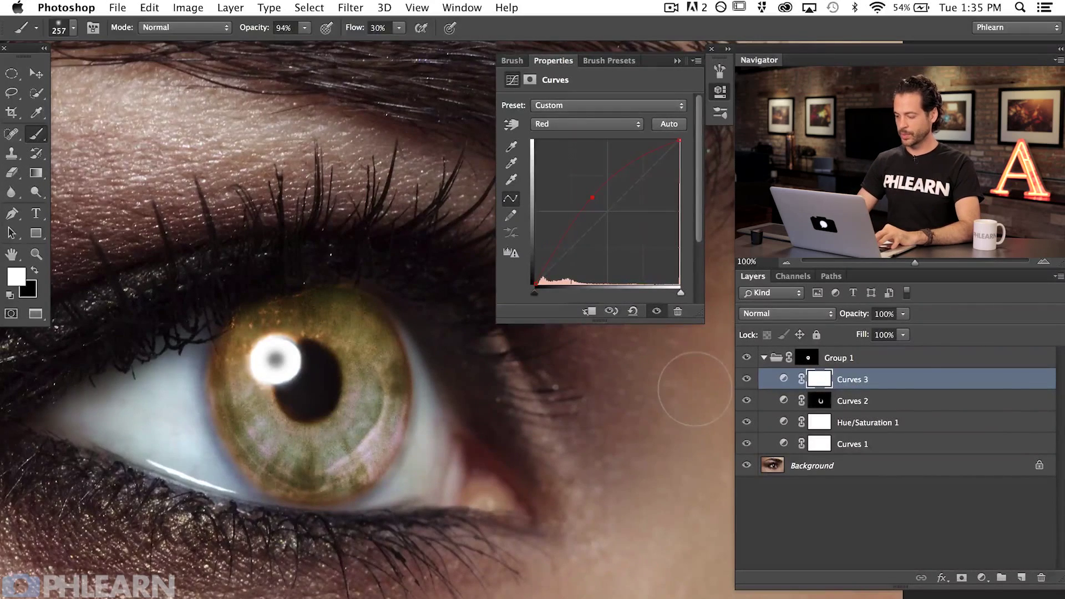
- Invert the Curves 3 mask to black, paint white around the pupil at 30% flow, and reduce the brush to 178 px
{"action": "key", "text": "super+i"}
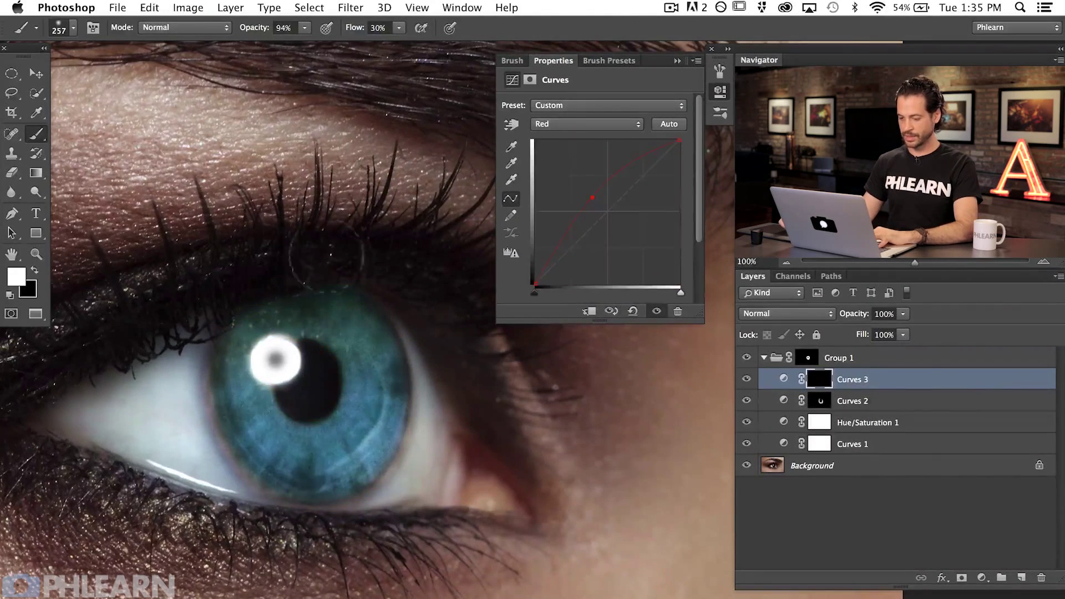
{"action": "mouse_move", "coordinate": [319, 366]}
{"action": "left_mouse_down"}
{"action": "mouse_move", "coordinate": [310, 344]}
{"action": "mouse_move", "coordinate": [316, 350]}
{"action": "left_mouse_up"}
{"action": "mouse_move", "coordinate": [322, 388]}
{"action": "left_mouse_down"}
{"action": "mouse_move", "coordinate": [344, 383]}
{"action": "mouse_move", "coordinate": [305, 394]}
{"action": "mouse_move", "coordinate": [336, 424]}
{"action": "mouse_move", "coordinate": [306, 388]}
{"action": "mouse_move", "coordinate": [294, 405]}
{"action": "mouse_move", "coordinate": [319, 355]}
{"action": "mouse_move", "coordinate": [322, 394]}
{"action": "mouse_move", "coordinate": [308, 366]}
{"action": "mouse_move", "coordinate": [320, 383]}
{"action": "mouse_move", "coordinate": [291, 477]}
{"action": "left_mouse_up"}
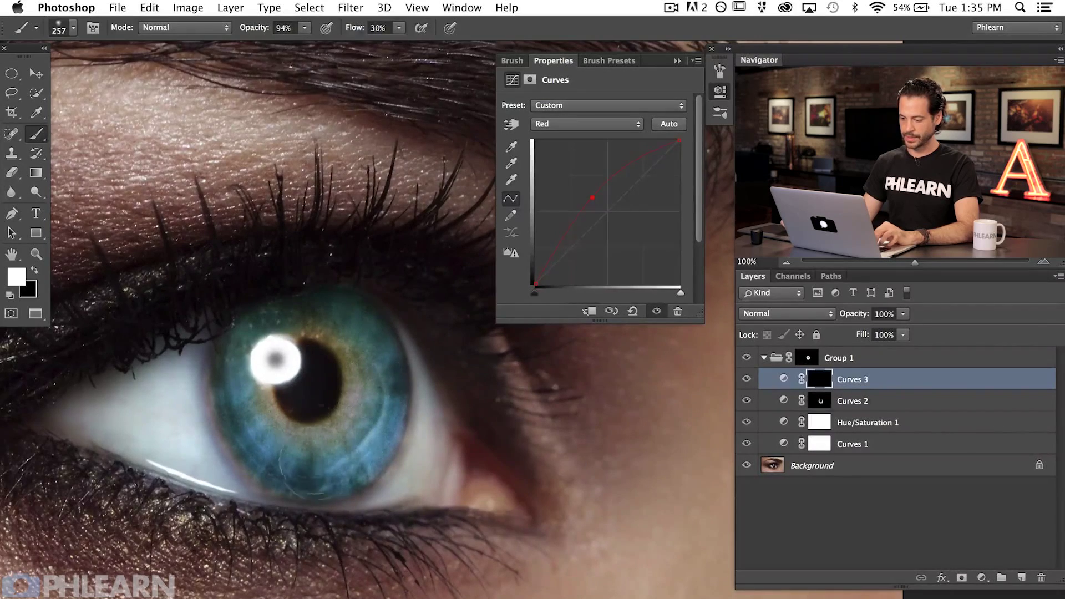
{"action": "left_click_drag", "start_coordinate": [338, 388], "coordinate": [295, 387]}
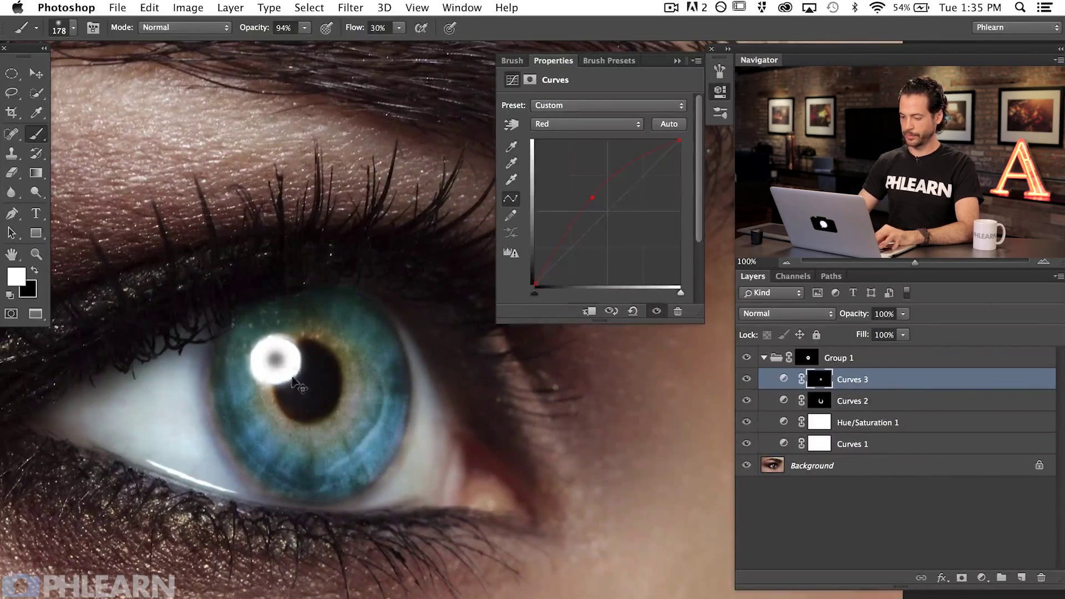
- Compare the eye at 66.67% with Curves 3 hidden and shown
{"action": "key", "text": "super+minus"}
{"action": "scroll", "coordinate": [295, 387], "scroll_direction": "right", "scroll_amount": 10}
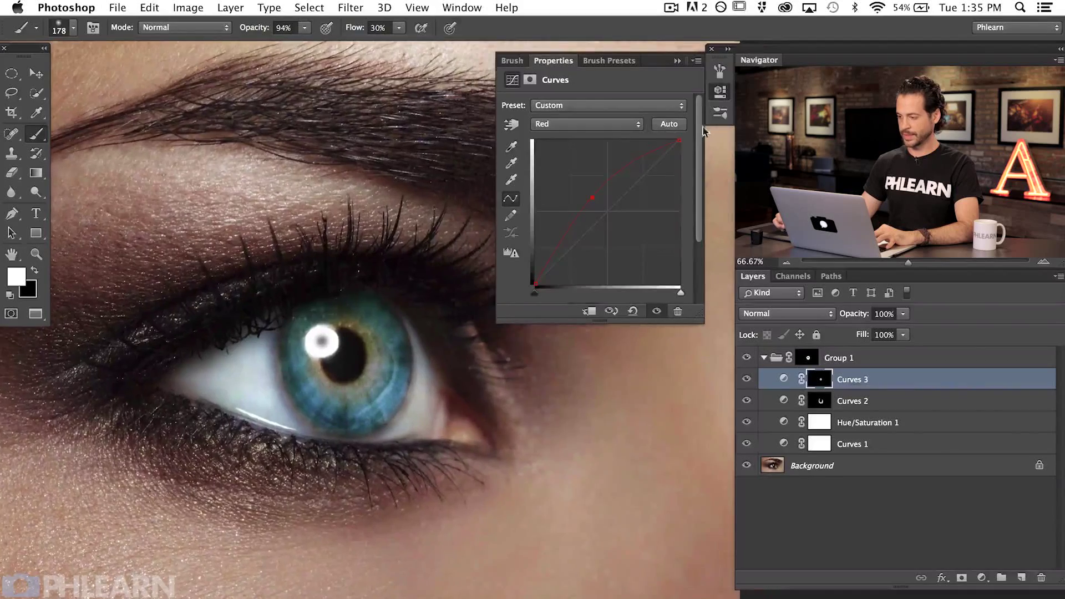
{"action": "left_click", "coordinate": [720, 94]}
{"action": "scroll", "coordinate": [505, 404], "scroll_direction": "left", "scroll_amount": 2}
{"action": "left_click", "coordinate": [747, 378]}
{"action": "left_click", "coordinate": [747, 378]}
{"action": "left_click", "coordinate": [746, 378]}
{"action": "left_click", "coordinate": [746, 378]}
{"action": "left_click", "coordinate": [746, 378]}
{"action": "left_click", "coordinate": [746, 378]}
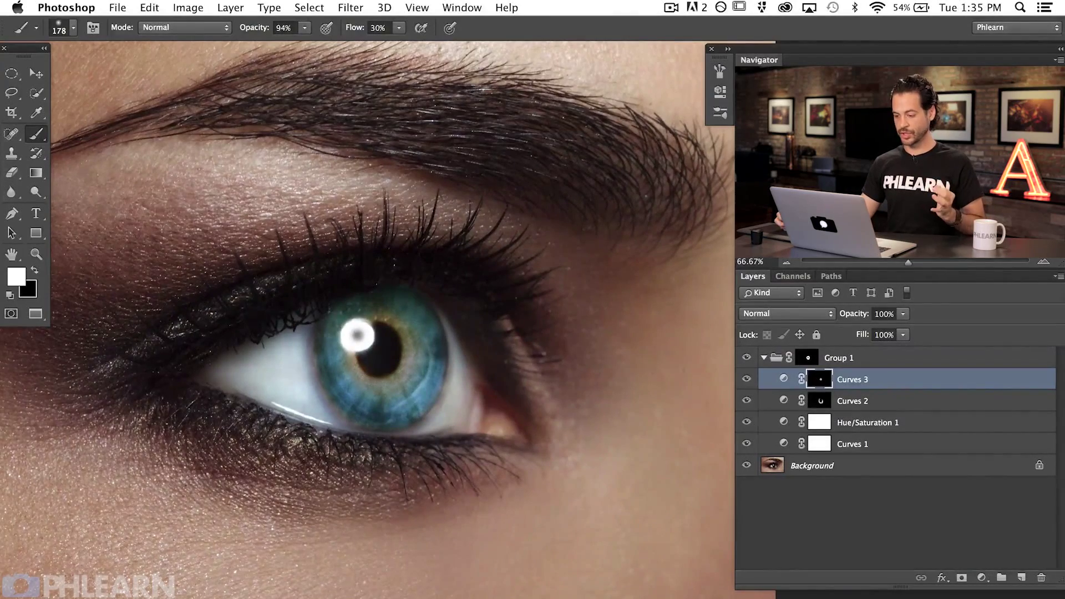
- Compare the original eye with the recolored one by hiding and showing the whole Group 1
{"action": "left_click", "coordinate": [746, 356]}
{"action": "left_click", "coordinate": [745, 358]}
{"action": "left_click", "coordinate": [745, 357]}
{"action": "left_click", "coordinate": [745, 358]}
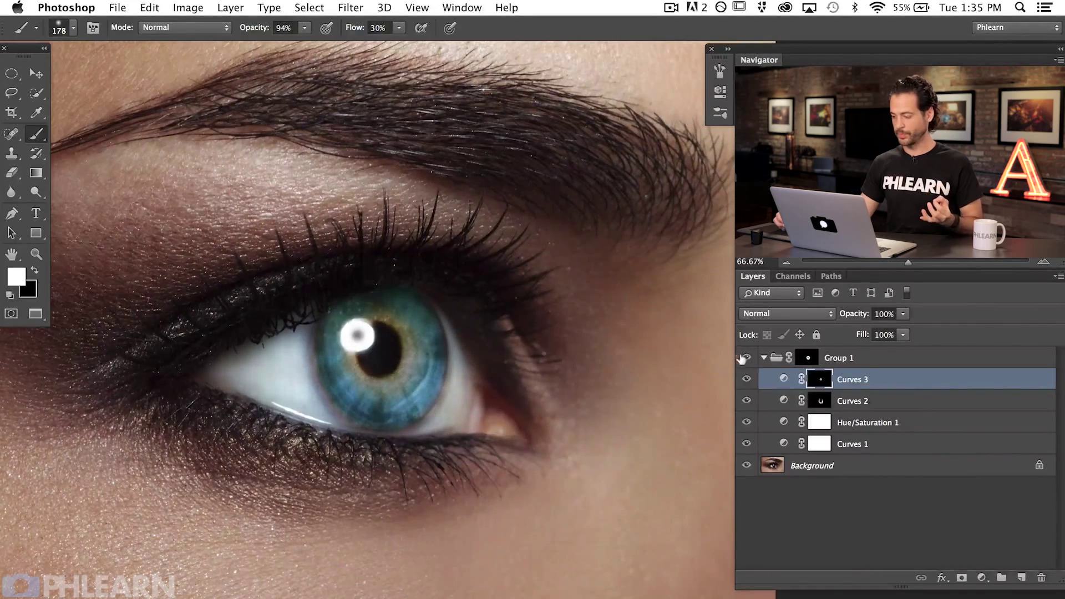
- Collapse Group 1, duplicate it, and hide the original group
{"action": "left_click", "coordinate": [763, 358]}
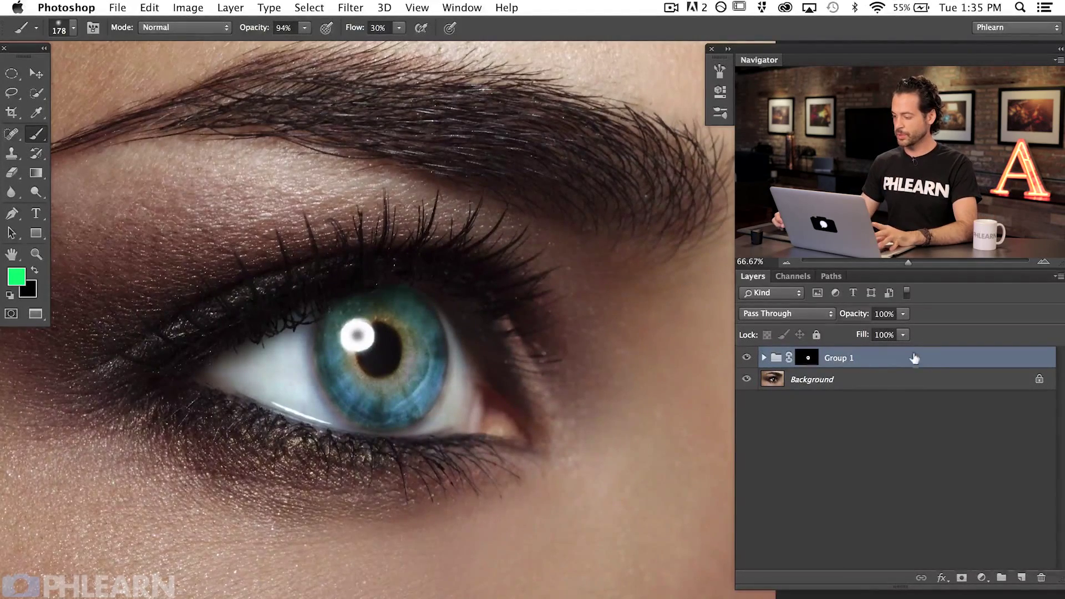
{"action": "left_click_drag", "start_coordinate": [912, 356], "coordinate": [1015, 575]}
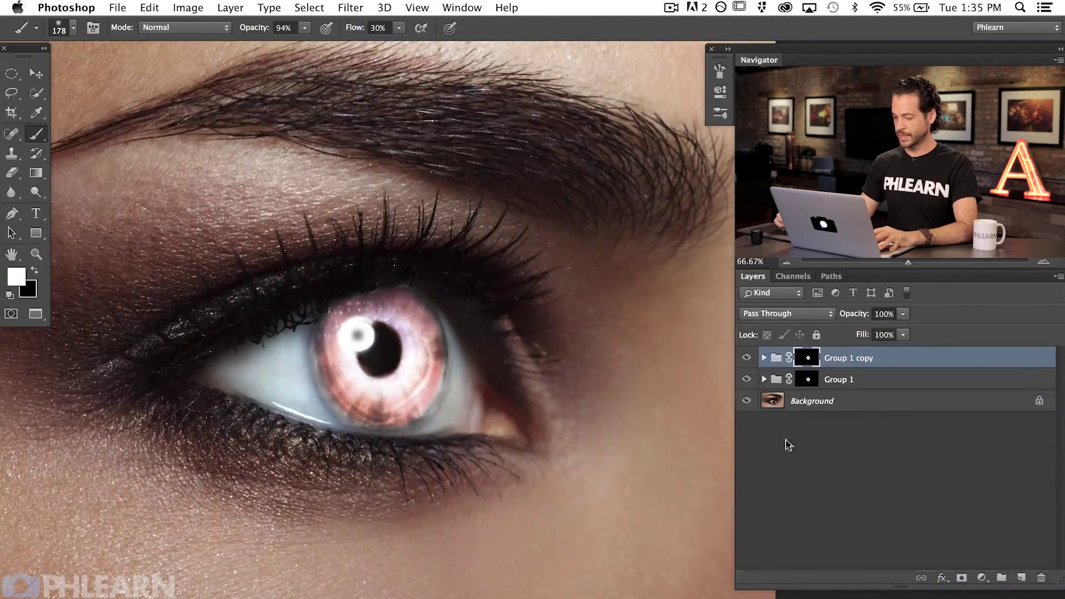
{"action": "left_click", "coordinate": [746, 379]}
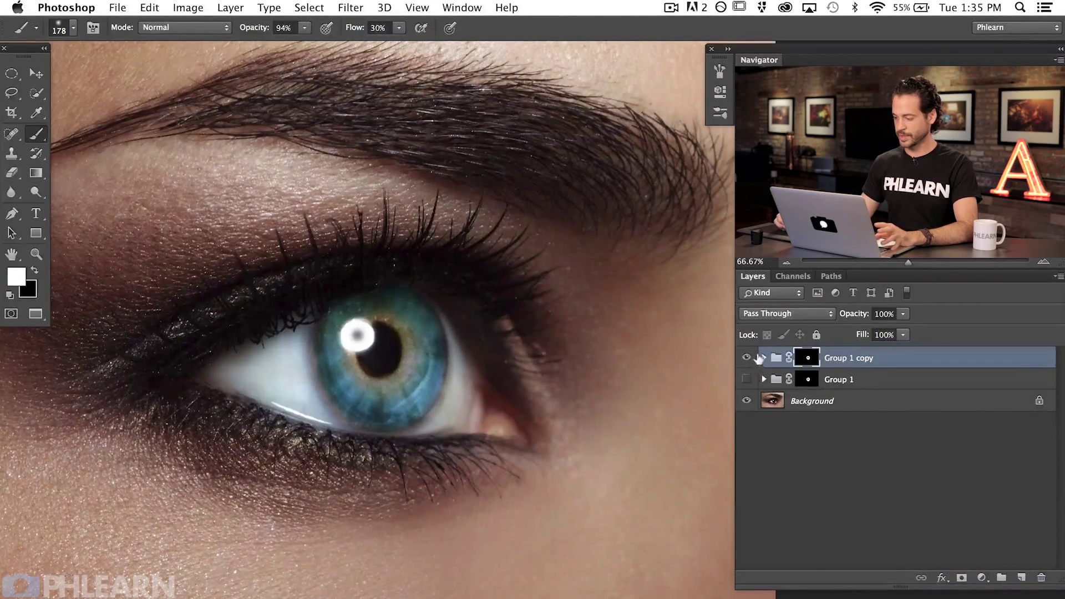
- Expand Group 1 copy, check the effect of its Hue/Saturation 1 layer, and hide its Curves 2 and Curves 3
{"action": "left_click", "coordinate": [761, 357]}
{"action": "left_click", "coordinate": [745, 422]}
{"action": "left_click", "coordinate": [745, 422]}
{"action": "left_click", "coordinate": [745, 422]}
{"action": "left_click", "coordinate": [745, 422]}
{"action": "left_click_drag", "start_coordinate": [746, 379], "coordinate": [746, 400]}
- Set Hue/Saturation 1 in Group 1 copy to hue +125 and saturation -54, and show Curves 2 and Curves 3 again
{"action": "double_click", "coordinate": [785, 421]}
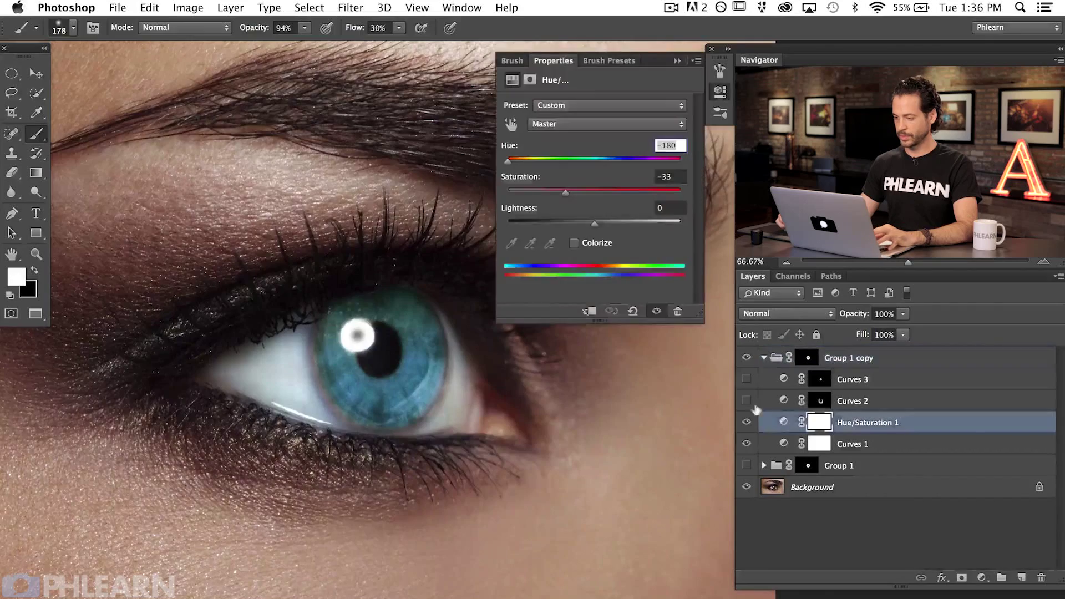
{"action": "left_click_drag", "start_coordinate": [516, 161], "coordinate": [662, 162]}
{"action": "left_click_drag", "start_coordinate": [553, 192], "coordinate": [551, 191]}
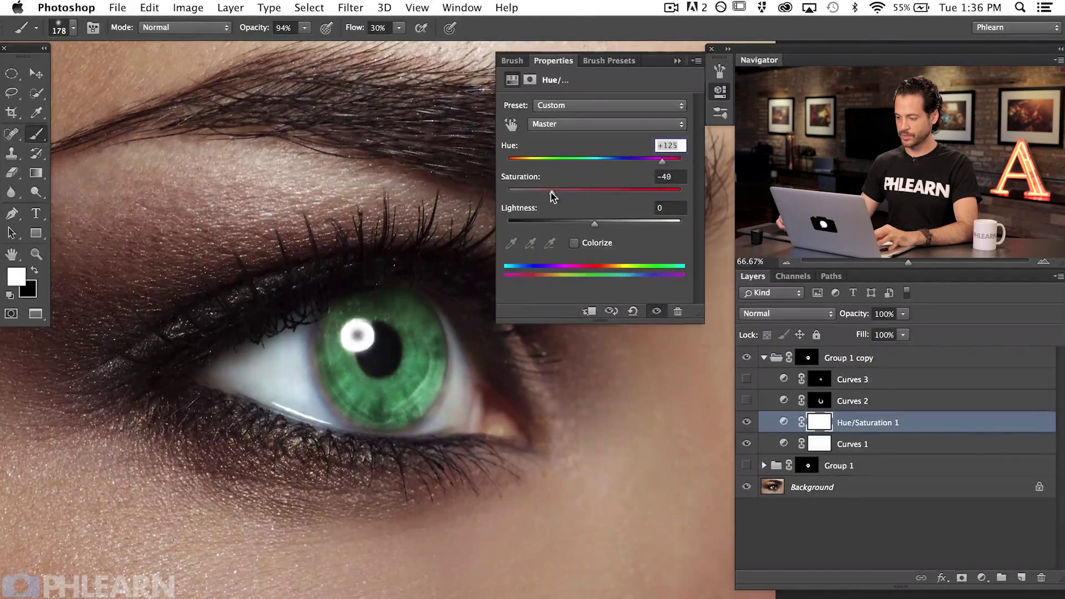
{"action": "left_click", "coordinate": [746, 400]}
{"action": "left_click", "coordinate": [747, 379]}
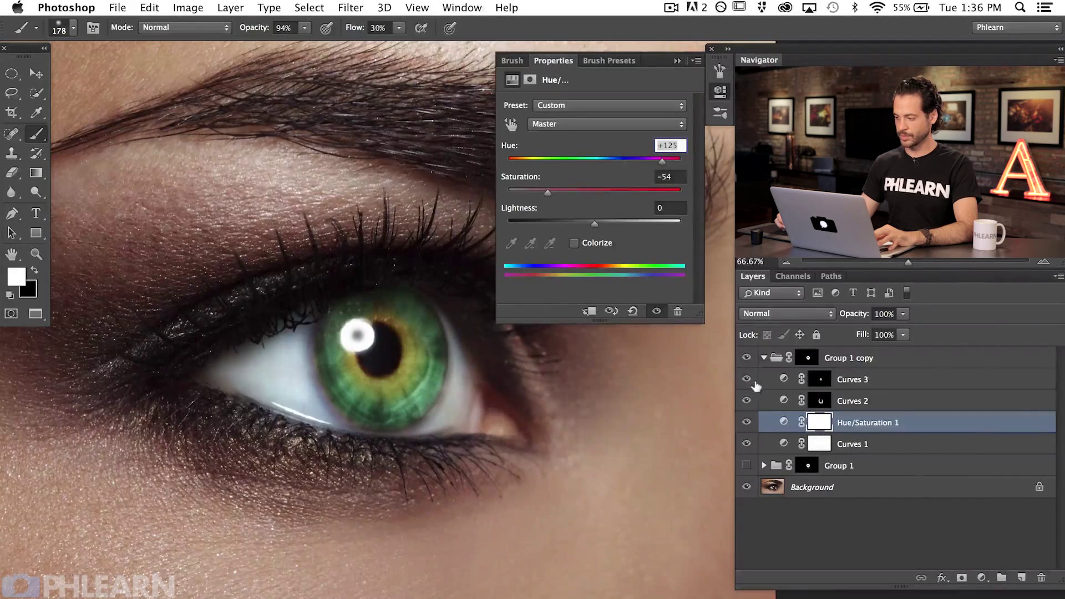
- In Curves 3 of Group 1 copy, lower the green curve's midtones further and readjust the red curve's midtone point
{"action": "left_click", "coordinate": [783, 380]}
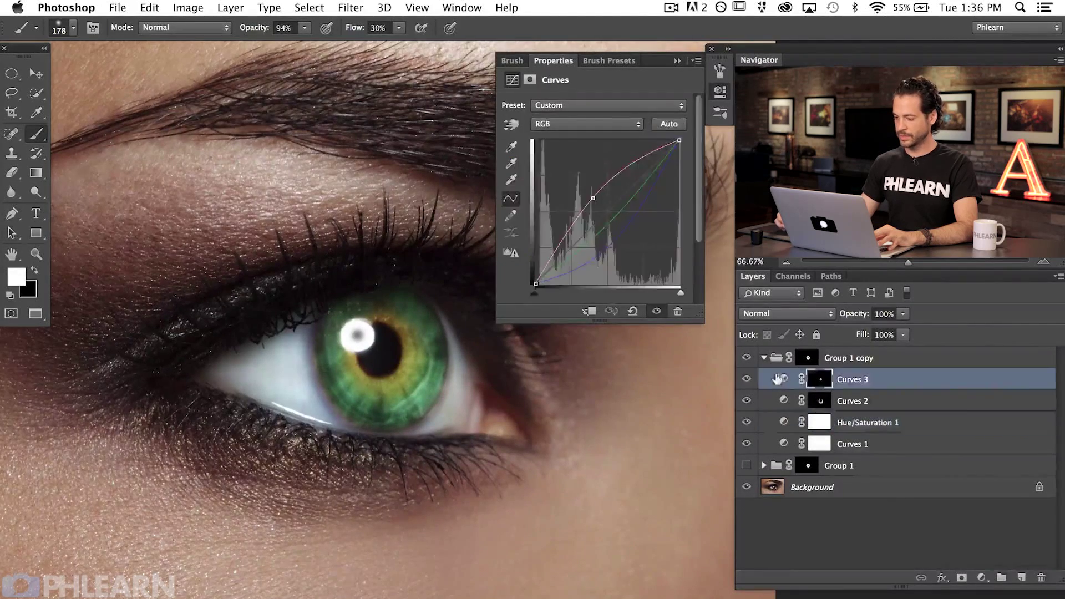
{"action": "left_click", "coordinate": [583, 125]}
{"action": "left_click", "coordinate": [583, 157]}
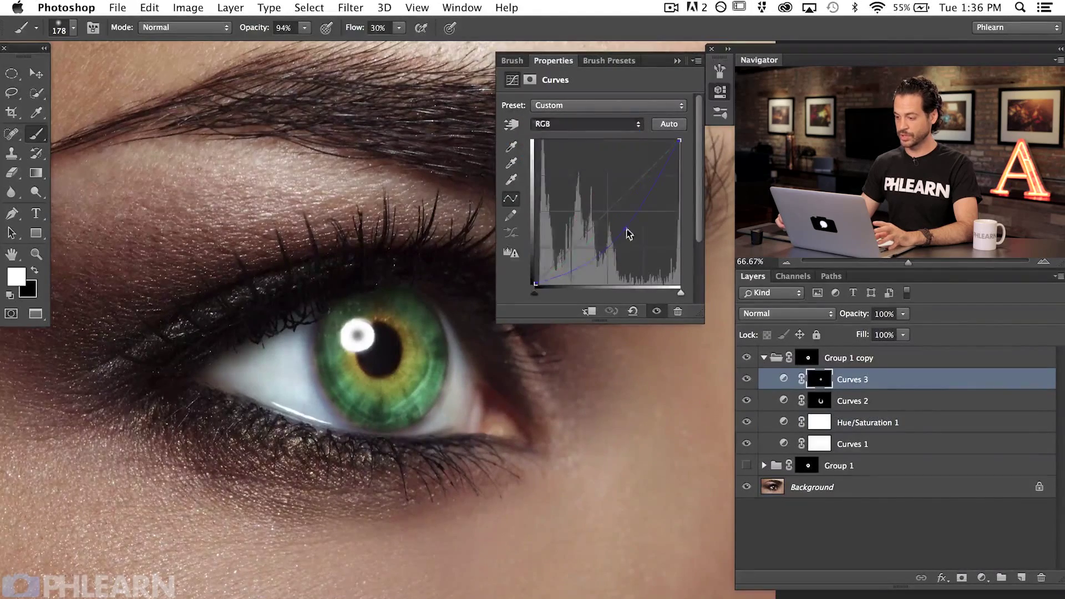
{"action": "left_click", "coordinate": [613, 221]}
{"action": "mouse_move", "coordinate": [612, 223]}
{"action": "left_mouse_down"}
{"action": "mouse_move", "coordinate": [596, 193]}
{"action": "mouse_move", "coordinate": [619, 241]}
{"action": "mouse_move", "coordinate": [624, 224]}
{"action": "left_mouse_up"}
{"action": "left_click", "coordinate": [572, 124]}
{"action": "left_click", "coordinate": [571, 109]}
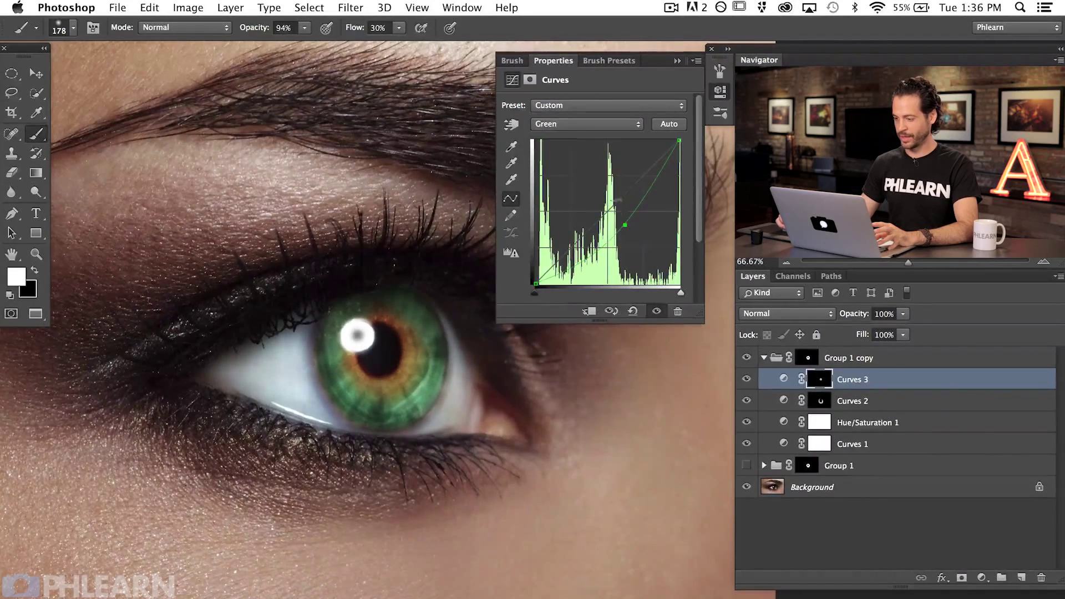
{"action": "left_click", "coordinate": [571, 124]}
{"action": "left_click", "coordinate": [557, 112]}
{"action": "left_click_drag", "start_coordinate": [593, 198], "coordinate": [591, 190]}
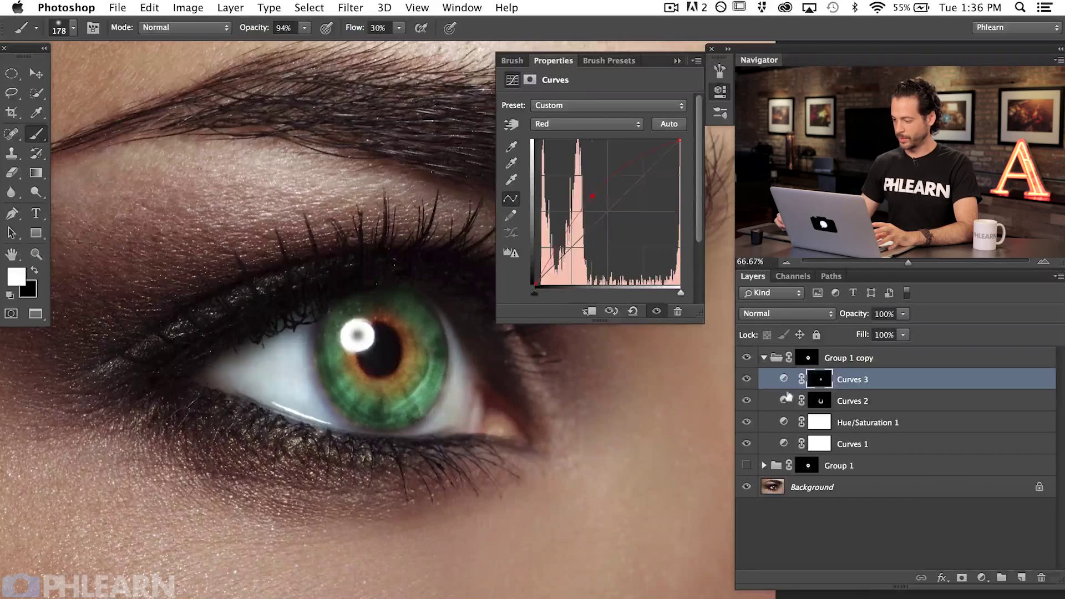
- Set Hue/Saturation 1 in Group 1 copy to hue +102 and saturation -68
{"action": "left_click", "coordinate": [746, 422]}
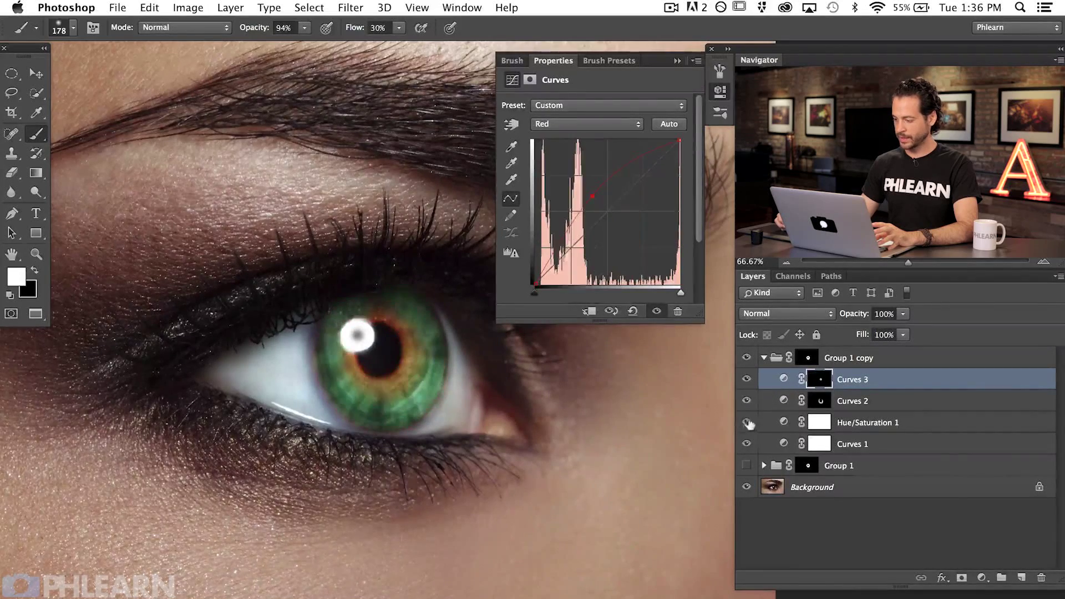
{"action": "left_click", "coordinate": [784, 423]}
{"action": "left_click_drag", "start_coordinate": [547, 193], "coordinate": [549, 195]}
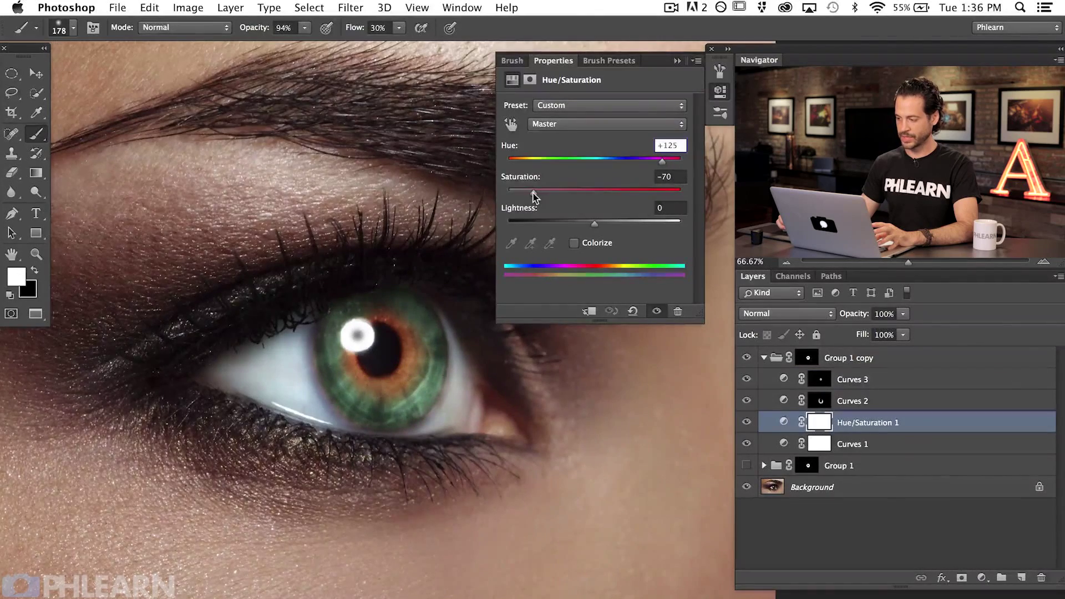
{"action": "left_click_drag", "start_coordinate": [529, 194], "coordinate": [535, 194]}
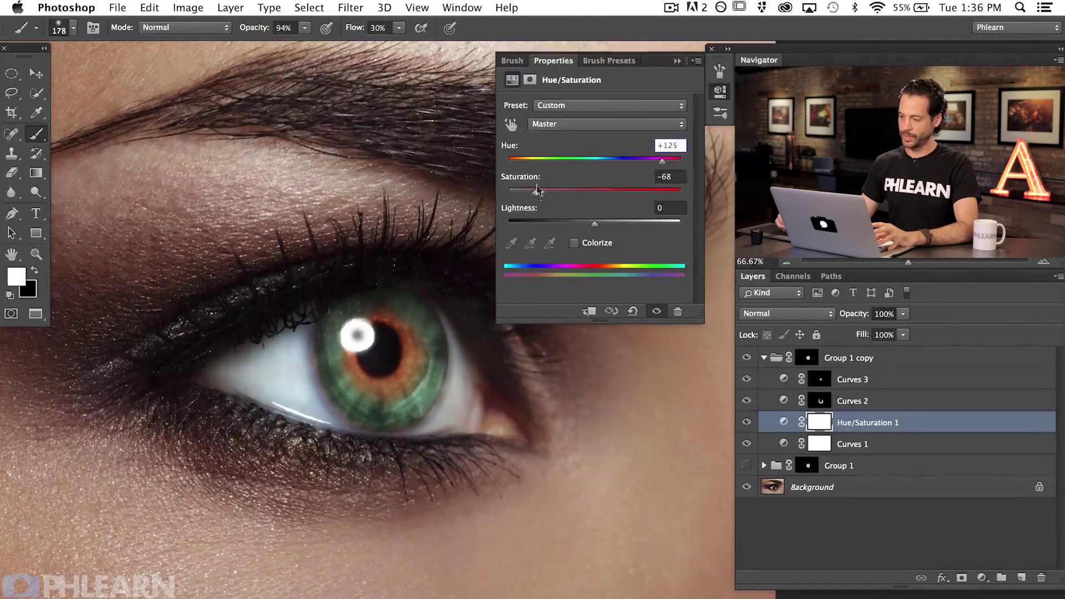
{"action": "left_click_drag", "start_coordinate": [662, 161], "coordinate": [655, 163]}
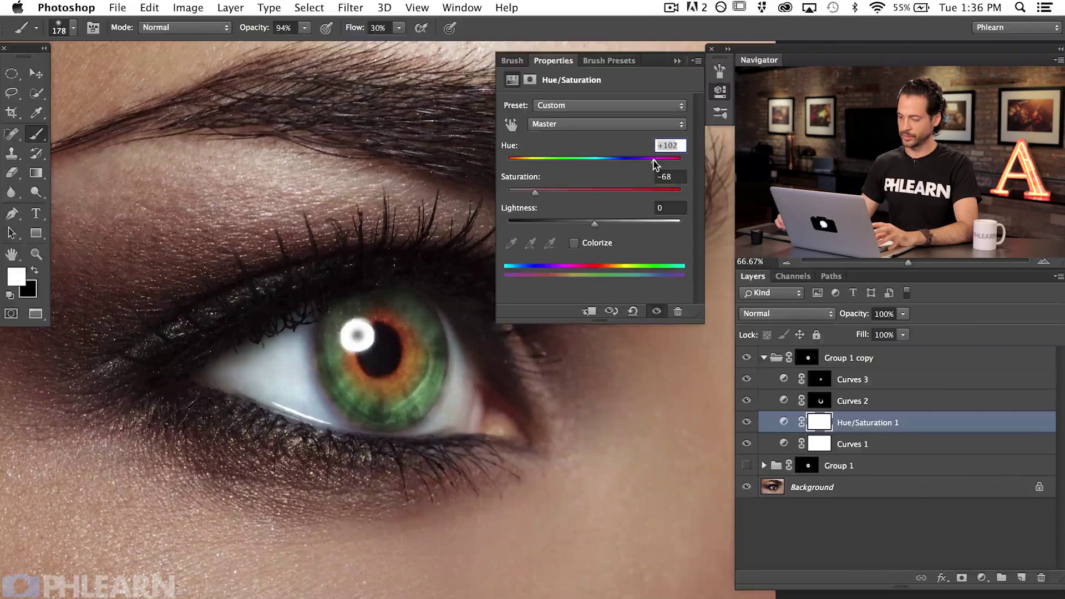
- Compare the eye with Group 1 copy hidden and shown, and the green version against the blue Group 1
{"action": "left_click", "coordinate": [720, 92]}
{"action": "scroll", "coordinate": [543, 350], "scroll_direction": "left", "scroll_amount": 2}
{"action": "left_click", "coordinate": [747, 357]}
{"action": "left_click", "coordinate": [747, 357]}
{"action": "left_click", "coordinate": [764, 357]}
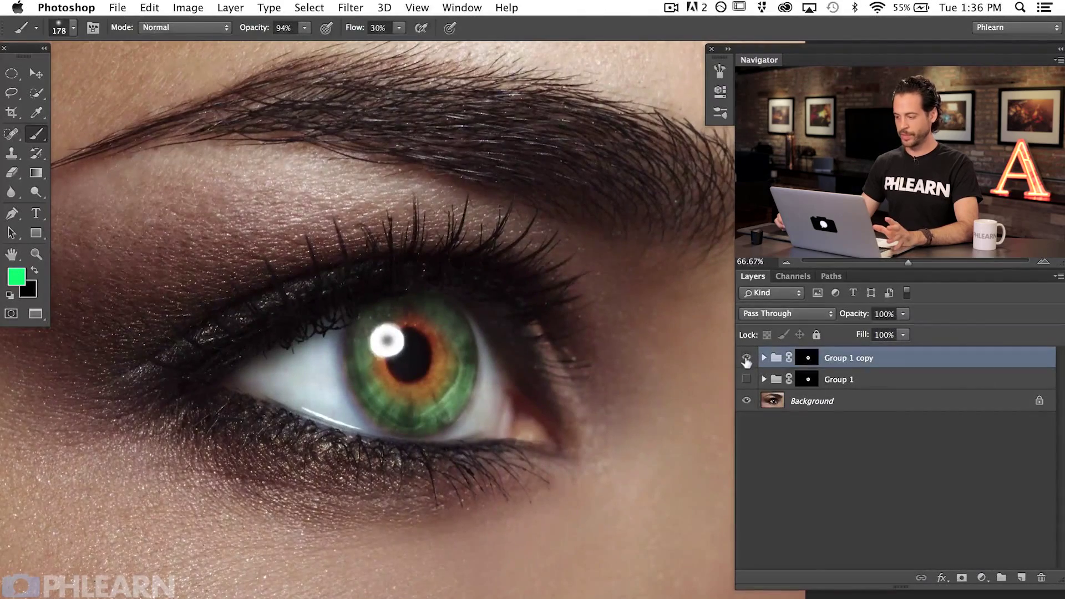
{"action": "left_click", "coordinate": [746, 358]}
{"action": "left_click", "coordinate": [747, 379]}
{"action": "left_click", "coordinate": [746, 379]}
{"action": "left_click", "coordinate": [746, 357]}
- Duplicate Group 1 copy, hide the source group, and hide Curves 2 and Curves 3 in the new duplicate
{"action": "left_click_drag", "start_coordinate": [924, 355], "coordinate": [1022, 577]}
{"action": "left_click", "coordinate": [747, 379]}
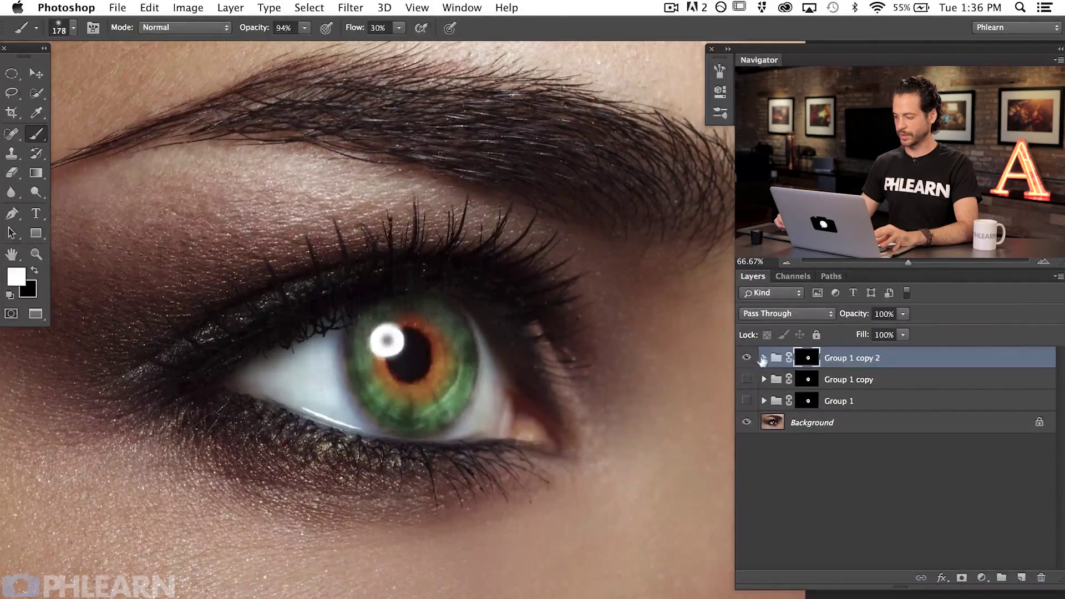
{"action": "left_click", "coordinate": [764, 358]}
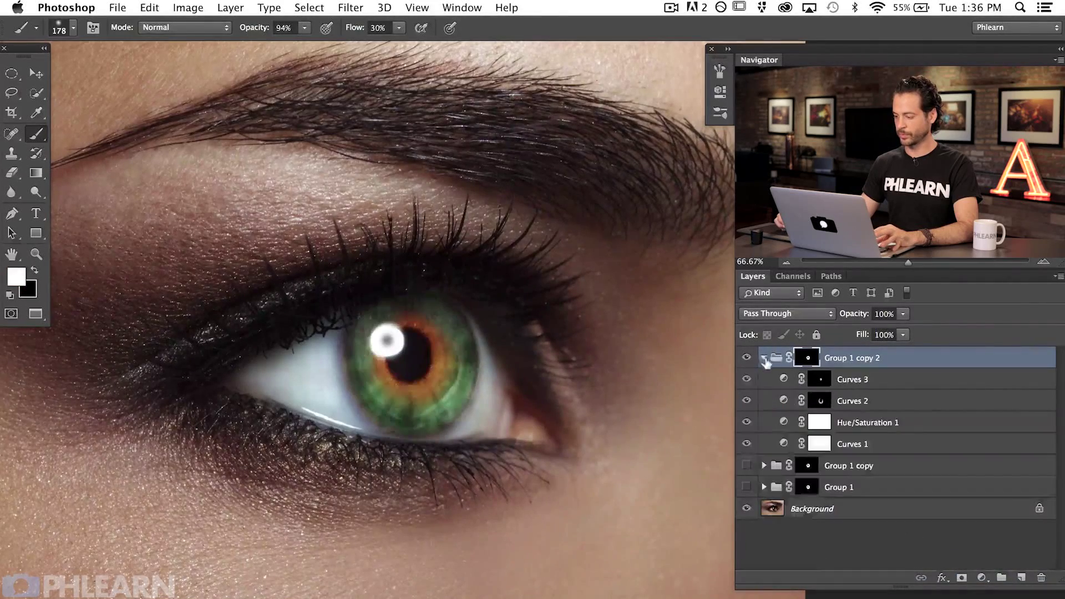
{"action": "left_click", "coordinate": [746, 401]}
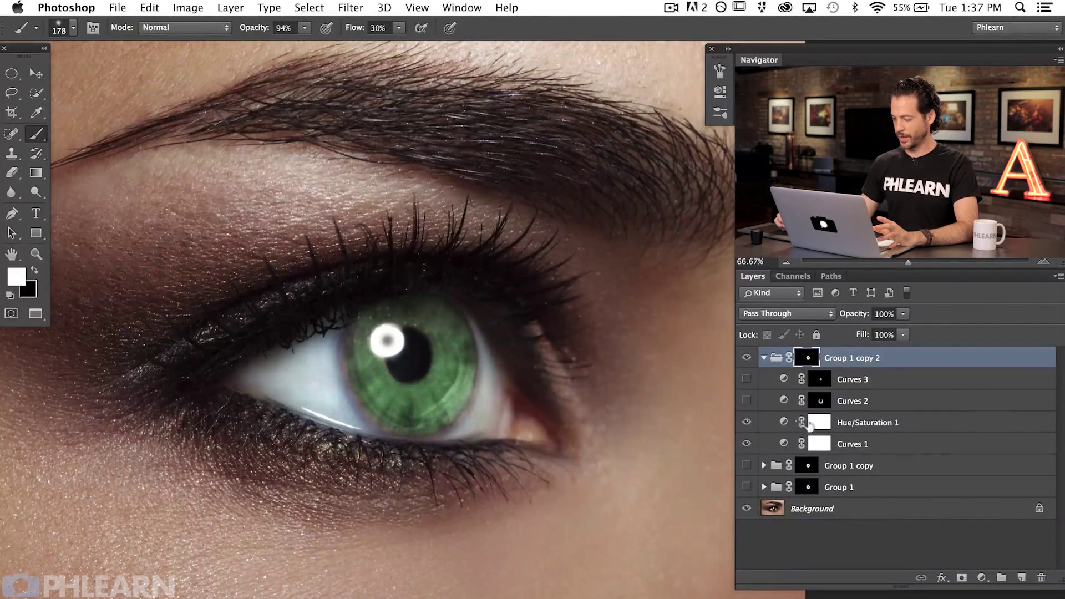
- Set Hue/Saturation 1 in Group 1 copy 2 to hue +36 and saturation +3 for a yellow iris
{"action": "double_click", "coordinate": [781, 422]}
{"action": "left_click", "coordinate": [591, 160]}
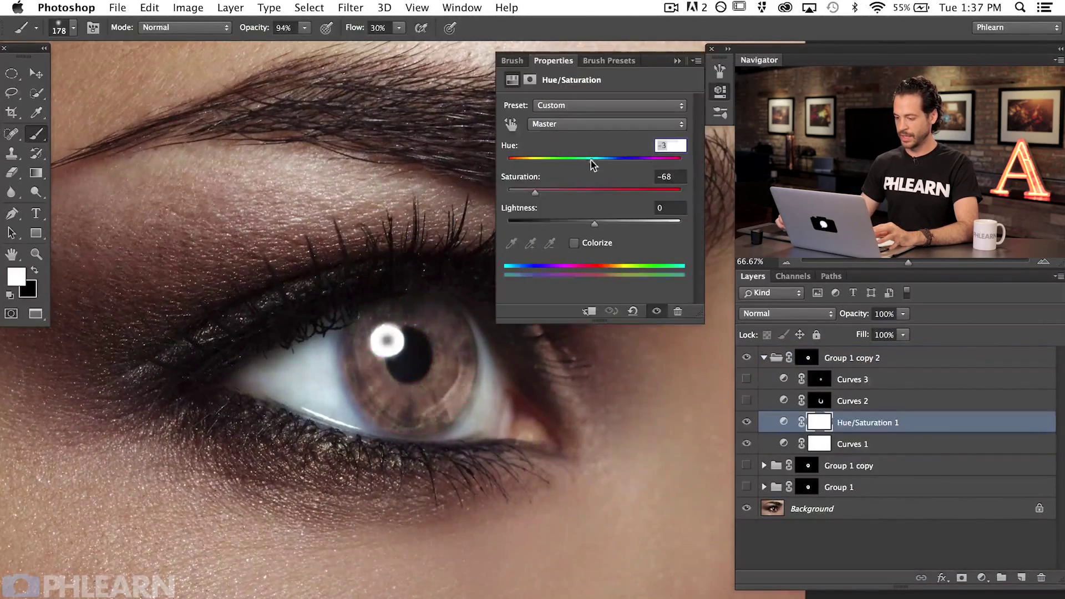
{"action": "left_click", "coordinate": [598, 190]}
{"action": "left_click_drag", "start_coordinate": [601, 162], "coordinate": [623, 161]}
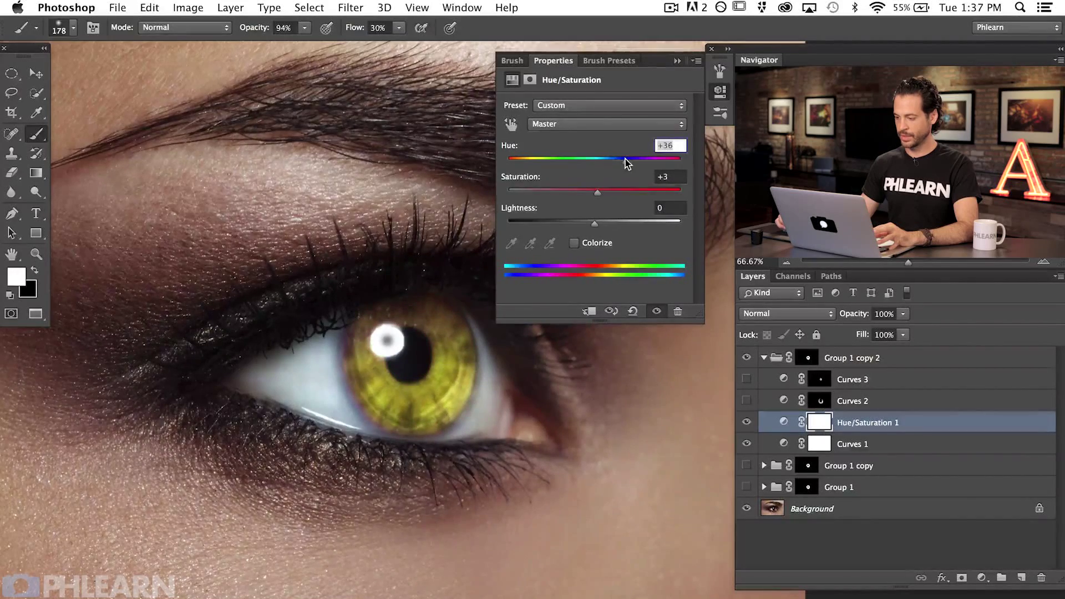
{"action": "left_click", "coordinate": [721, 91]}
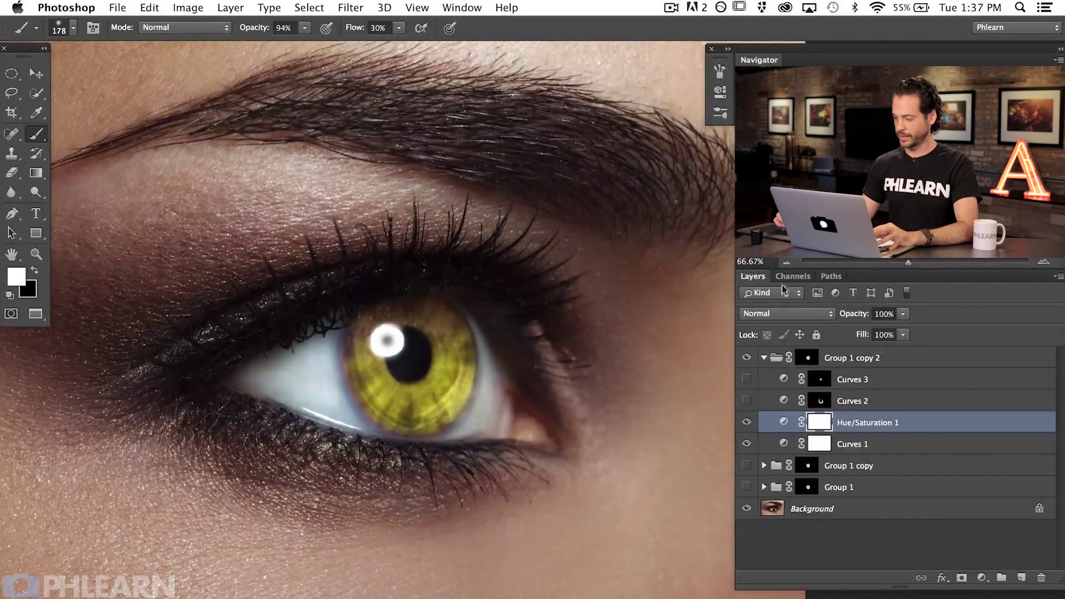
- Show Curves 2 and Curves 3 in Group 1 copy 2
{"action": "left_click", "coordinate": [746, 401]}
{"action": "left_click", "coordinate": [746, 379]}
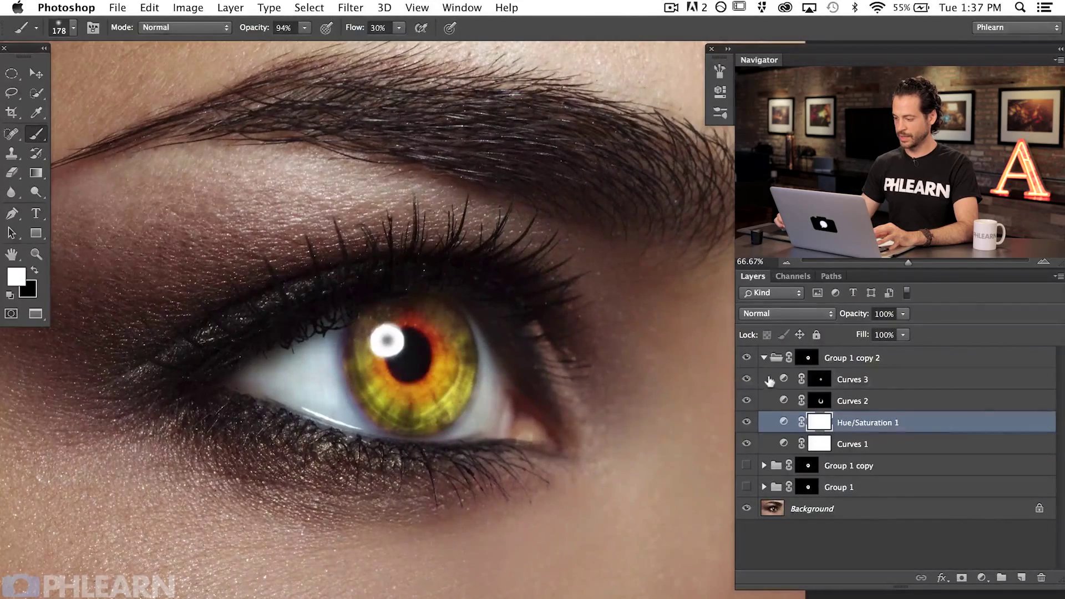
{"action": "left_click_drag", "start_coordinate": [609, 433], "coordinate": [578, 421]}
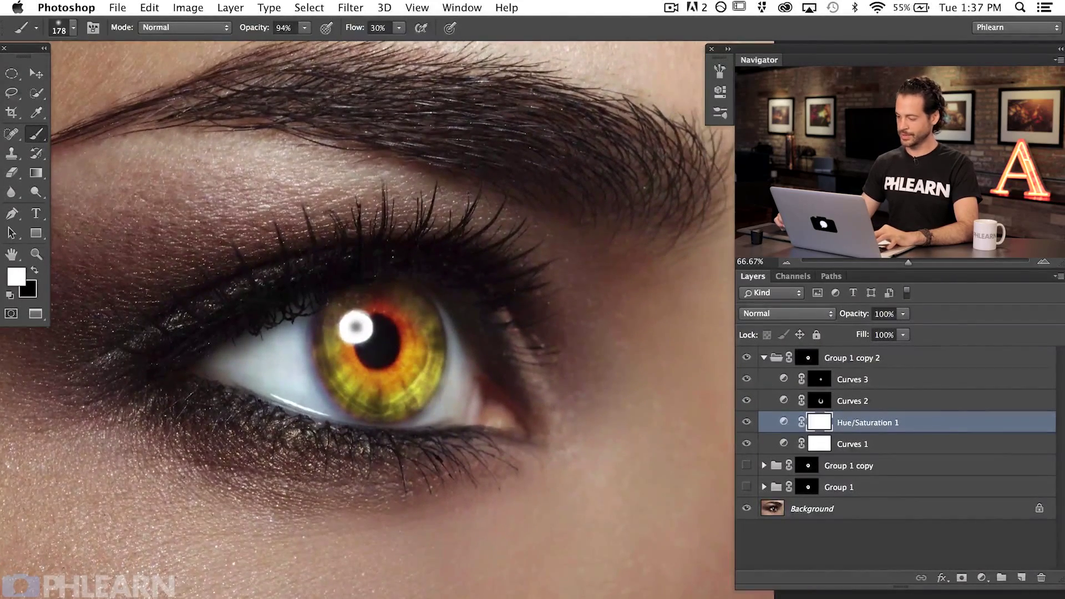
- In Curves 3 of Group 1 copy 2, raise the red curve's midtone point slightly
{"action": "left_click", "coordinate": [785, 379]}
{"action": "double_click", "coordinate": [784, 379]}
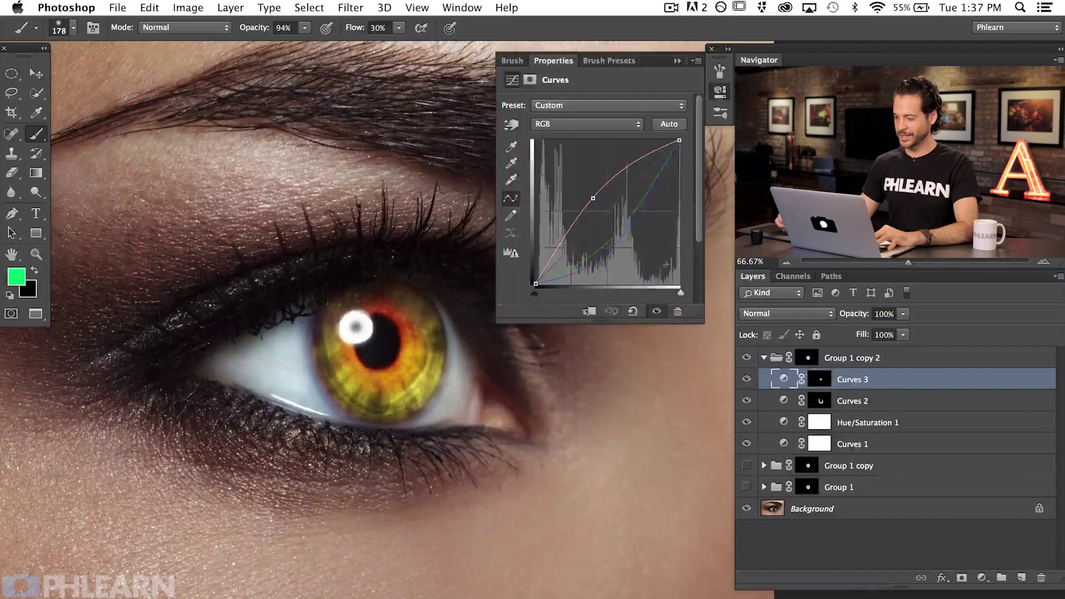
{"action": "left_click", "coordinate": [577, 129]}
{"action": "left_click", "coordinate": [571, 136]}
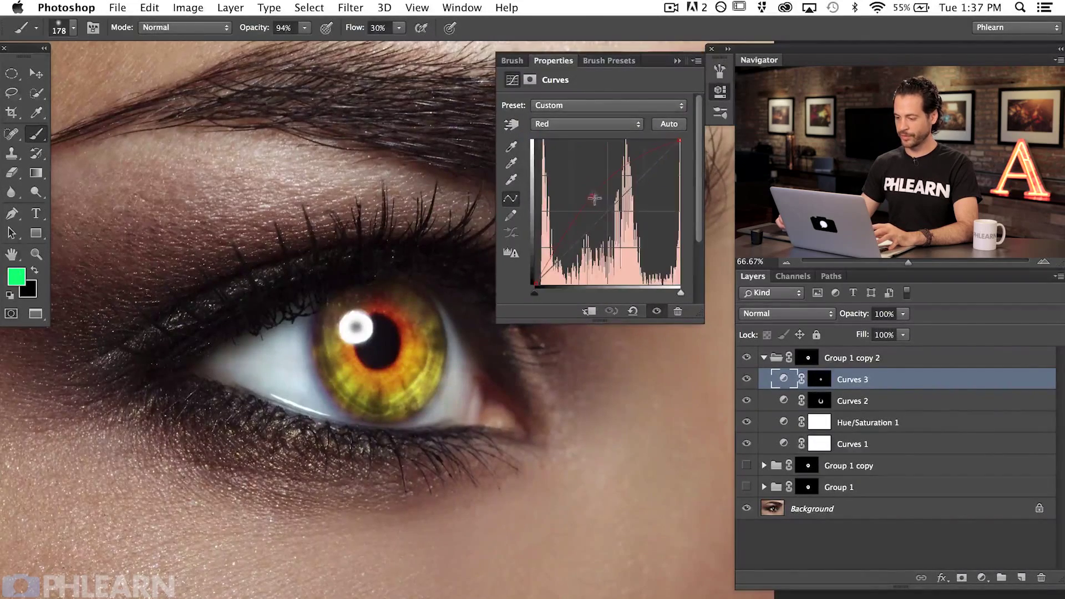
{"action": "mouse_move", "coordinate": [588, 190]}
{"action": "left_mouse_down"}
{"action": "mouse_move", "coordinate": [602, 213]}
{"action": "mouse_move", "coordinate": [593, 185]}
{"action": "left_mouse_up"}
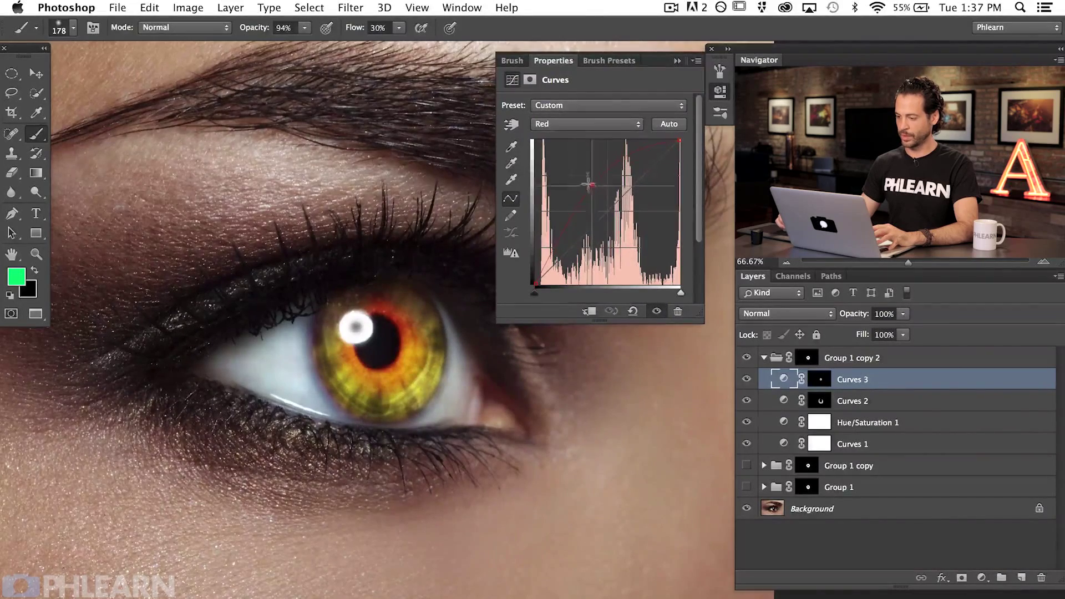
- In Curves 3 of Group 1 copy 2, lower the green curve's midtones and readjust the blue curve's midtone point
{"action": "left_click", "coordinate": [563, 124]}
{"action": "left_click", "coordinate": [557, 135]}
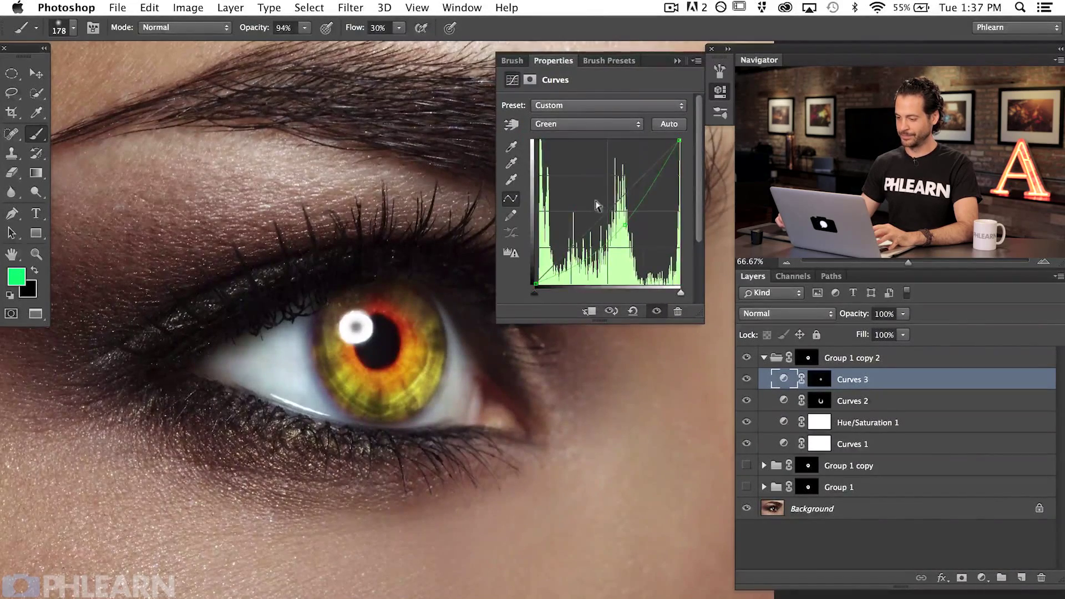
{"action": "mouse_move", "coordinate": [624, 225]}
{"action": "left_mouse_down"}
{"action": "mouse_move", "coordinate": [585, 187]}
{"action": "mouse_move", "coordinate": [631, 232]}
{"action": "left_mouse_up"}
{"action": "left_click", "coordinate": [588, 124]}
{"action": "left_click", "coordinate": [611, 126]}
{"action": "left_click", "coordinate": [597, 123]}
{"action": "left_click", "coordinate": [588, 136]}
{"action": "mouse_move", "coordinate": [628, 250]}
{"action": "left_mouse_down"}
{"action": "mouse_move", "coordinate": [626, 189]}
{"action": "mouse_move", "coordinate": [624, 251]}
{"action": "left_mouse_up"}
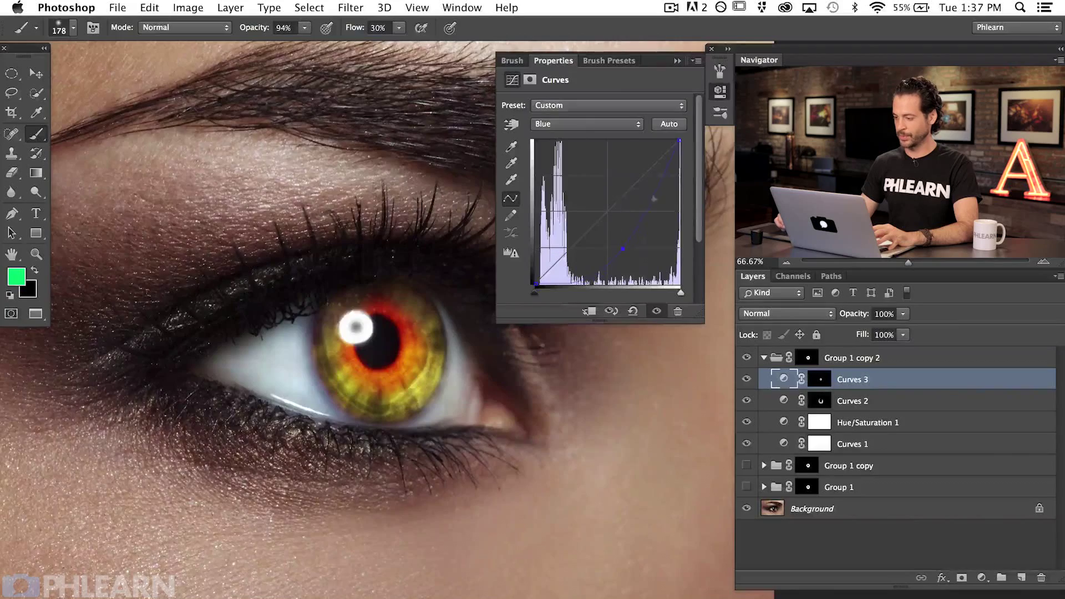
{"action": "left_click", "coordinate": [720, 92]}
- Compare the iris with Curves 3 hidden and shown
{"action": "left_click", "coordinate": [748, 379]}
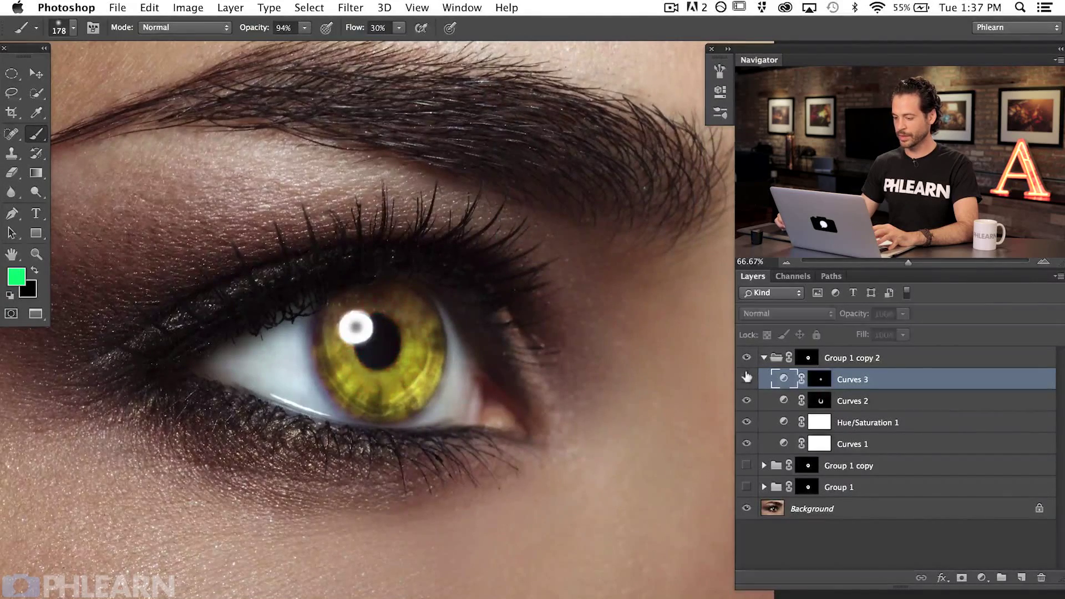
{"action": "left_click", "coordinate": [747, 378]}
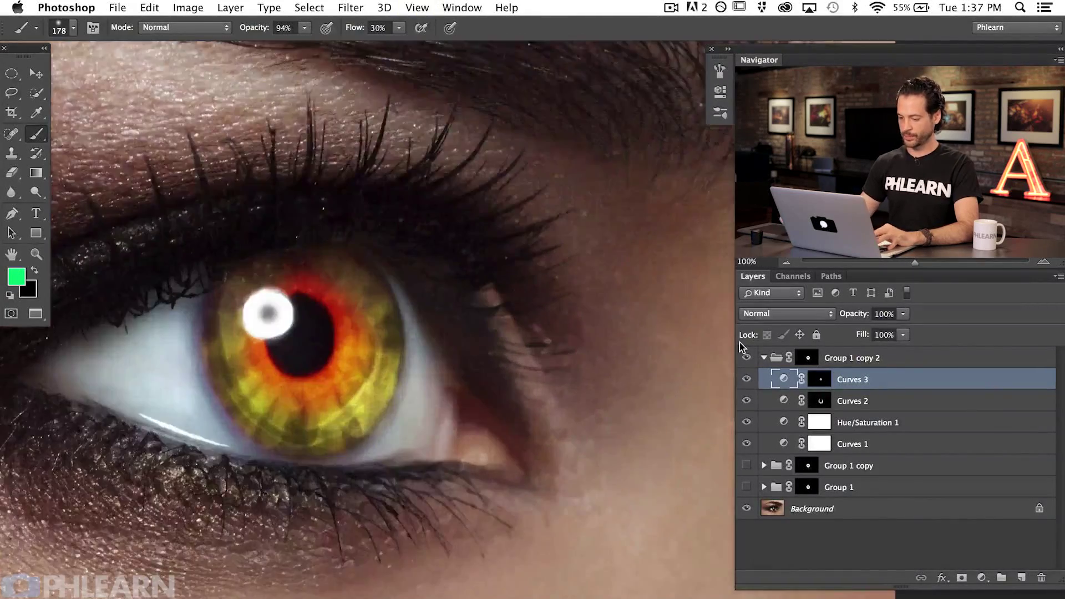
- Add a Curves adjustment layer above Curves 3 in Group 1 copy 2 and raise its RGB midtones
{"action": "key", "text": "super+1"}
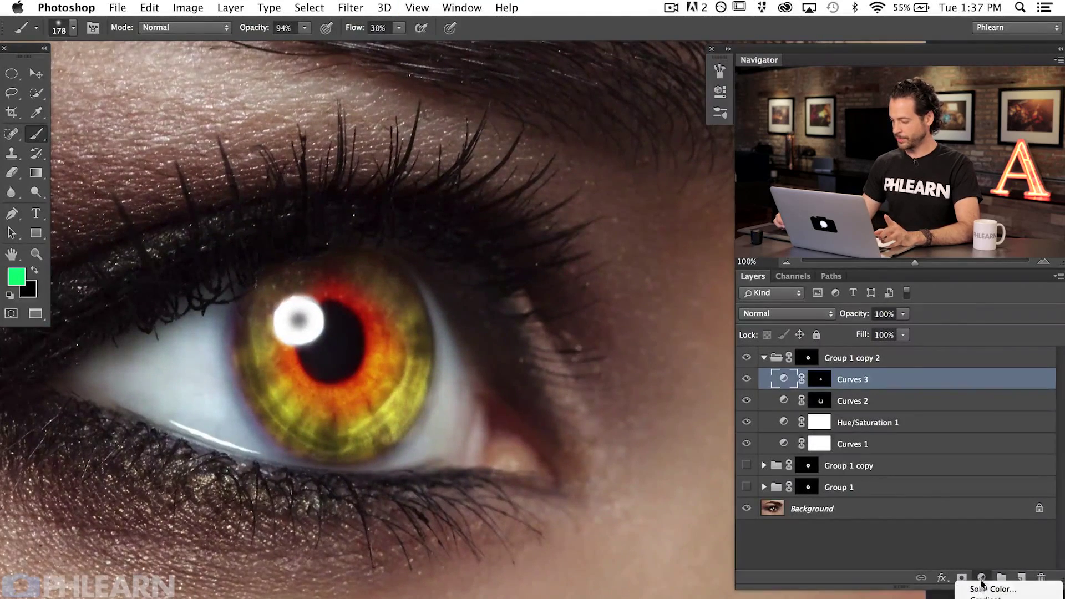
{"action": "left_click", "coordinate": [981, 578]}
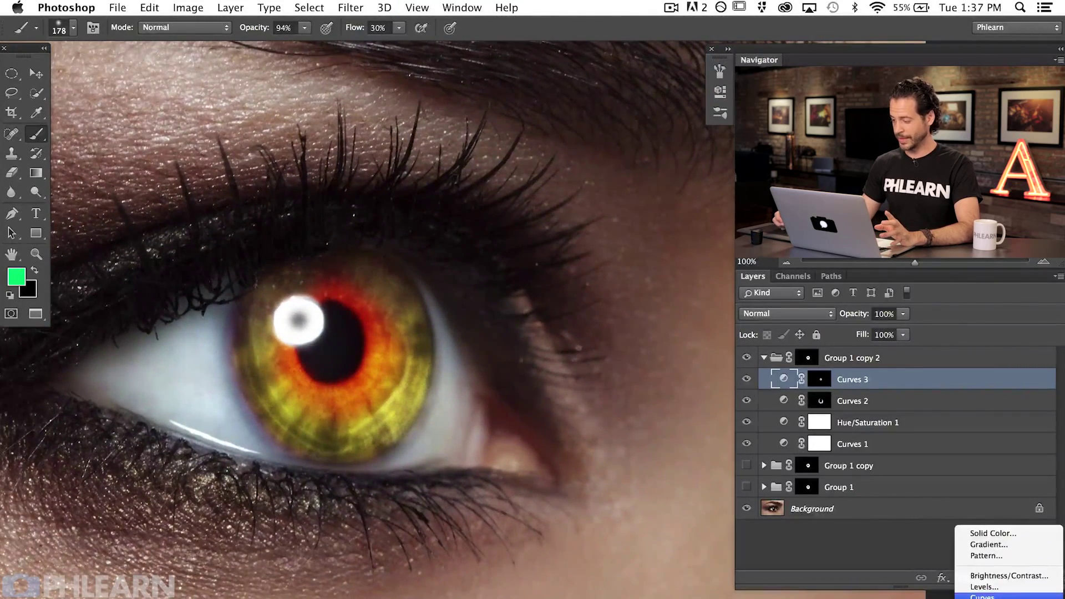
{"action": "left_click", "coordinate": [982, 597]}
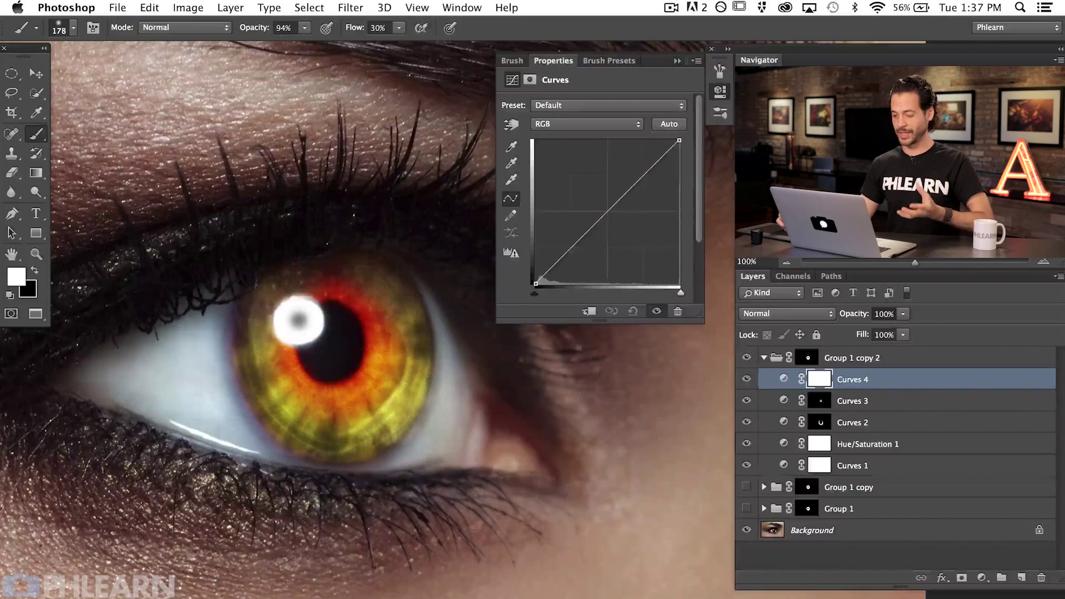
{"action": "left_click_drag", "start_coordinate": [602, 216], "coordinate": [593, 195]}
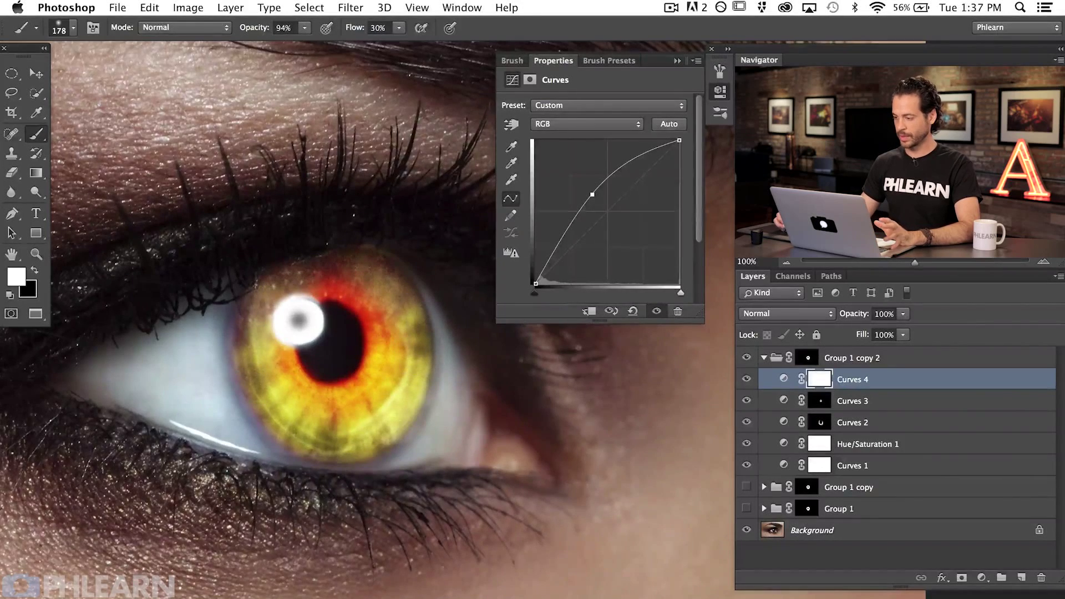
{"action": "left_click", "coordinate": [714, 93]}
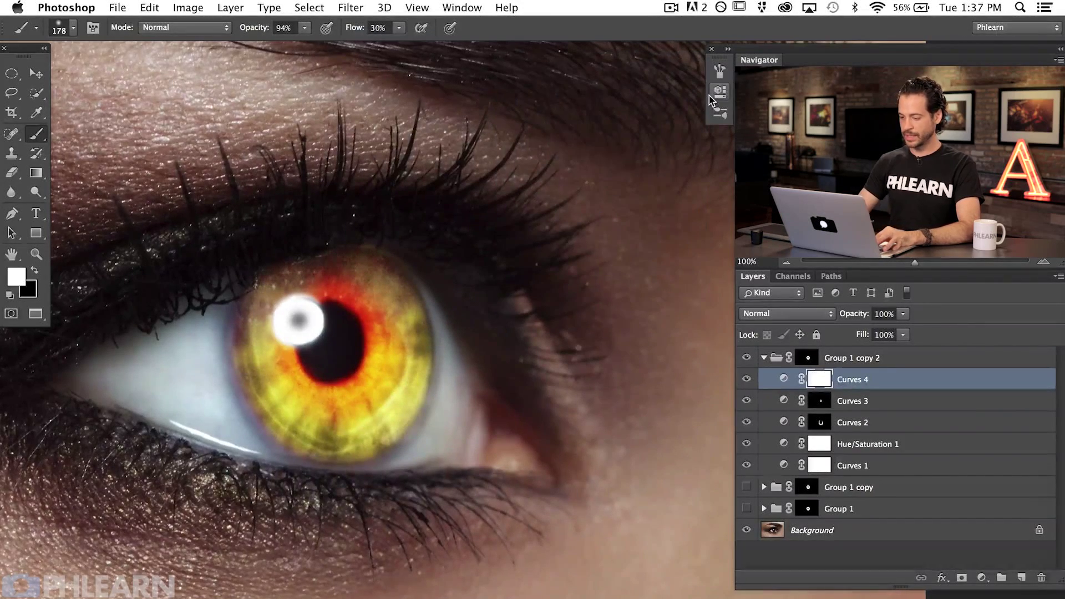
- Invert the Curves 4 mask and paint thin white streaks around the iris with a 21-pixel brush, raising its opacity to 100%
{"action": "key", "text": "super+i"}
{"action": "mouse_move", "coordinate": [335, 399]}
{"action": "left_mouse_down"}
{"action": "mouse_move", "coordinate": [317, 399]}
{"action": "mouse_move", "coordinate": [318, 377]}
{"action": "mouse_move", "coordinate": [302, 375]}
{"action": "left_mouse_up"}
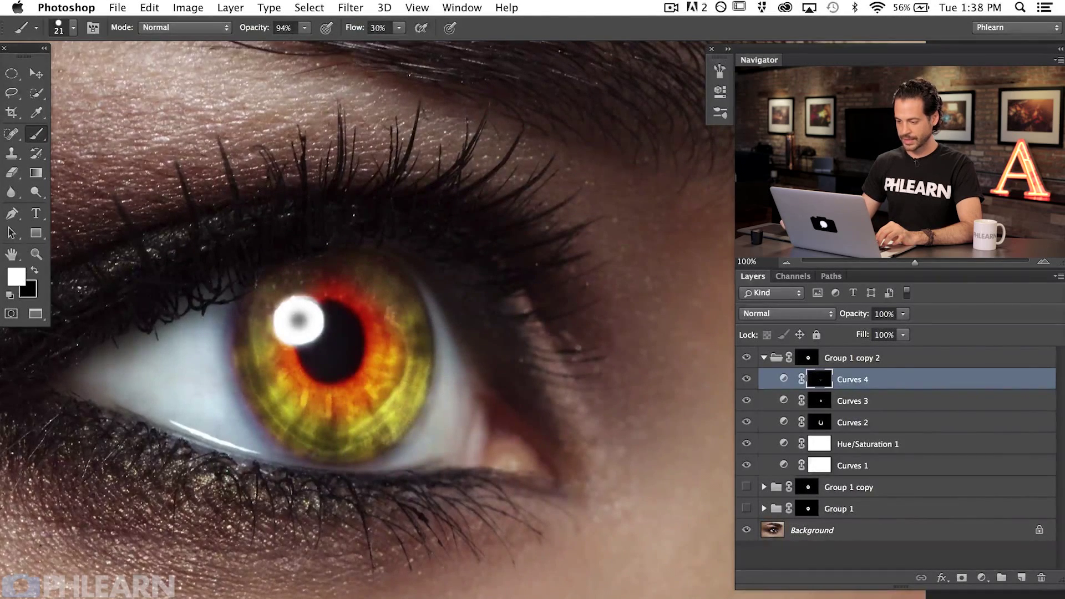
{"action": "left_click_drag", "start_coordinate": [310, 286], "coordinate": [363, 294]}
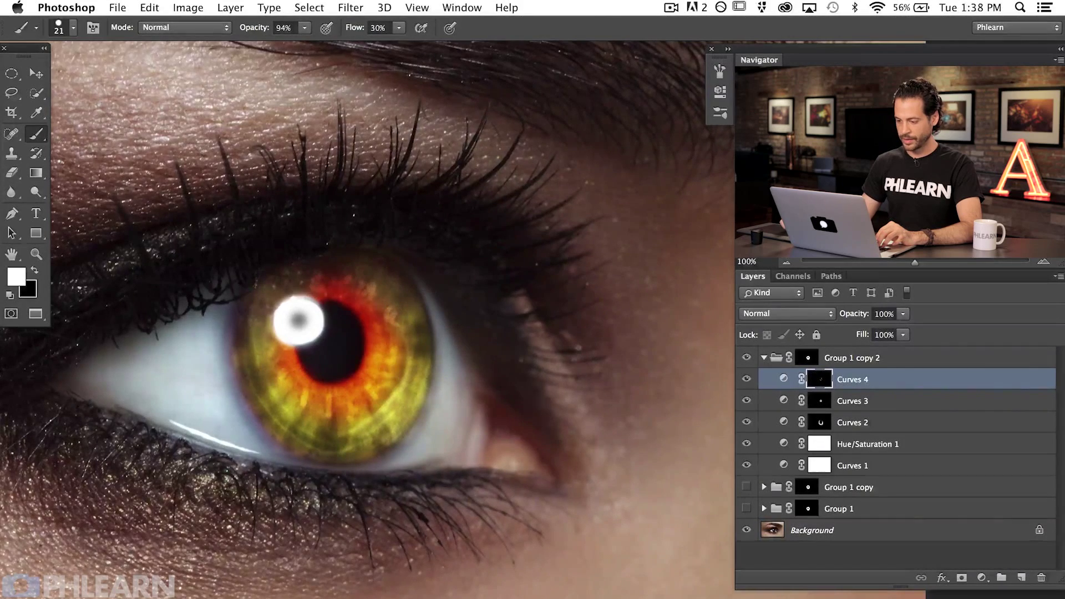
{"action": "left_click_drag", "start_coordinate": [355, 427], "coordinate": [303, 422]}
{"action": "key", "text": "0"}
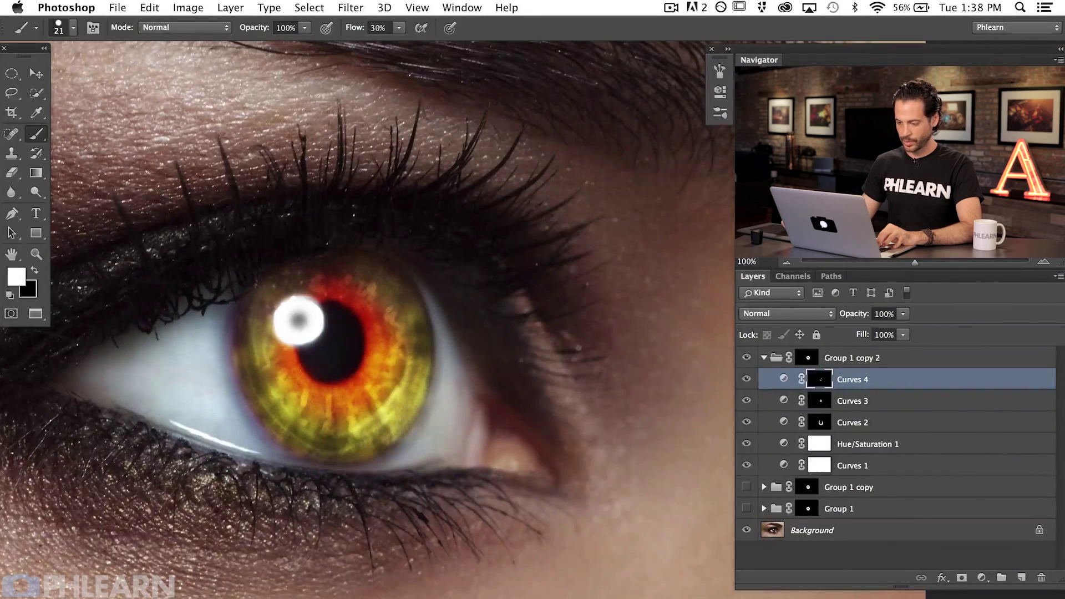
{"action": "mouse_move", "coordinate": [351, 400]}
{"action": "left_mouse_down"}
{"action": "mouse_move", "coordinate": [372, 333]}
{"action": "mouse_move", "coordinate": [352, 305]}
{"action": "left_mouse_up"}
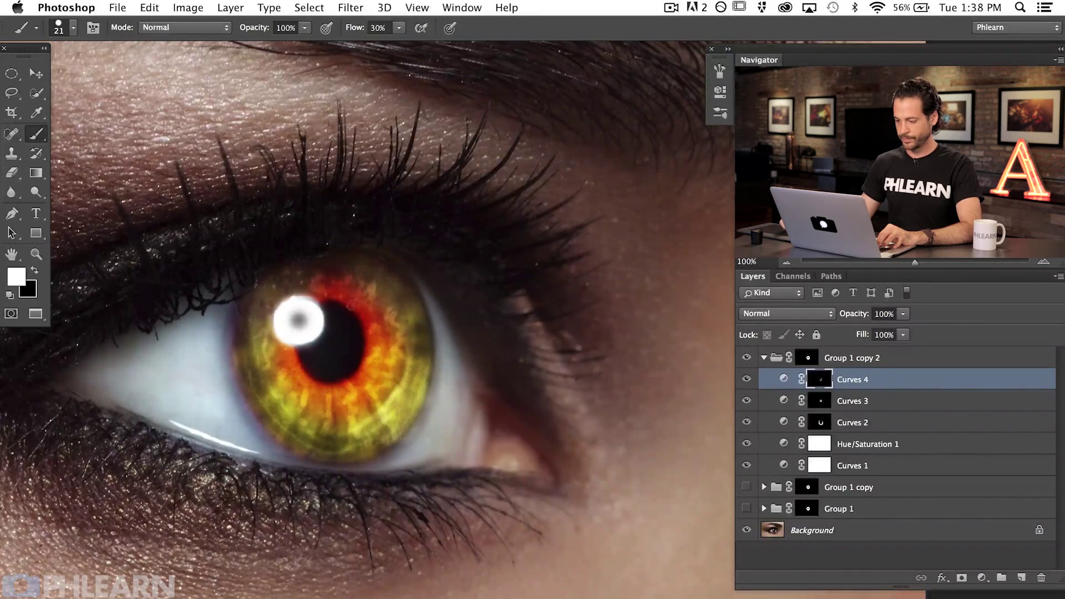
- Compare the painted iris streaks with Curves 4 hidden and shown
{"action": "left_click", "coordinate": [746, 379]}
{"action": "left_click", "coordinate": [747, 379]}
{"action": "left_click", "coordinate": [746, 379]}
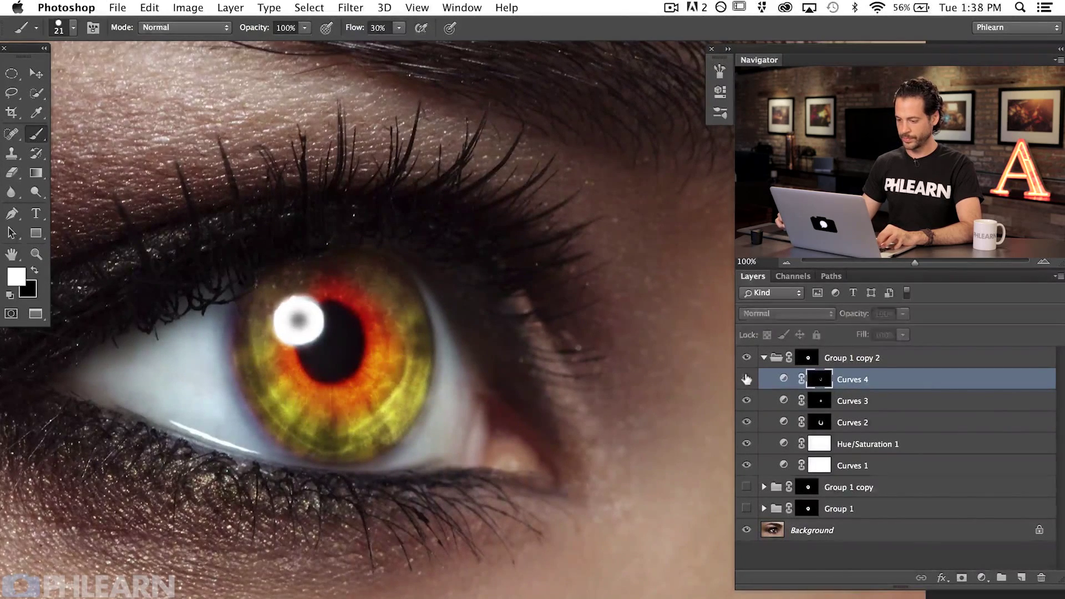
{"action": "left_click", "coordinate": [747, 379]}
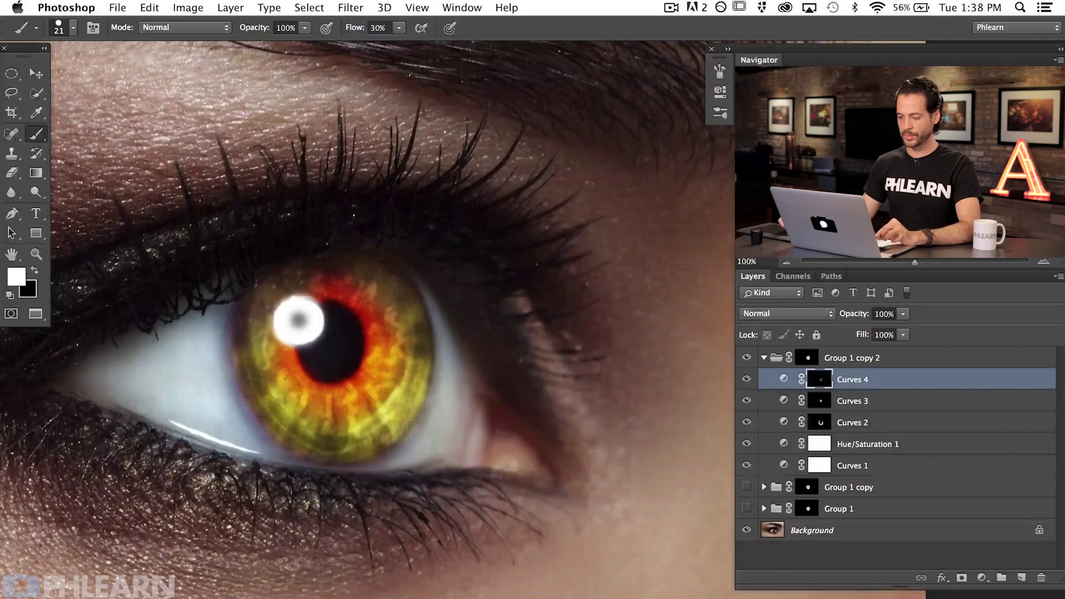
- Soften the Curves 4 mask with a Gaussian Blur of 5.0 pixels radius
{"action": "left_click", "coordinate": [354, 9]}
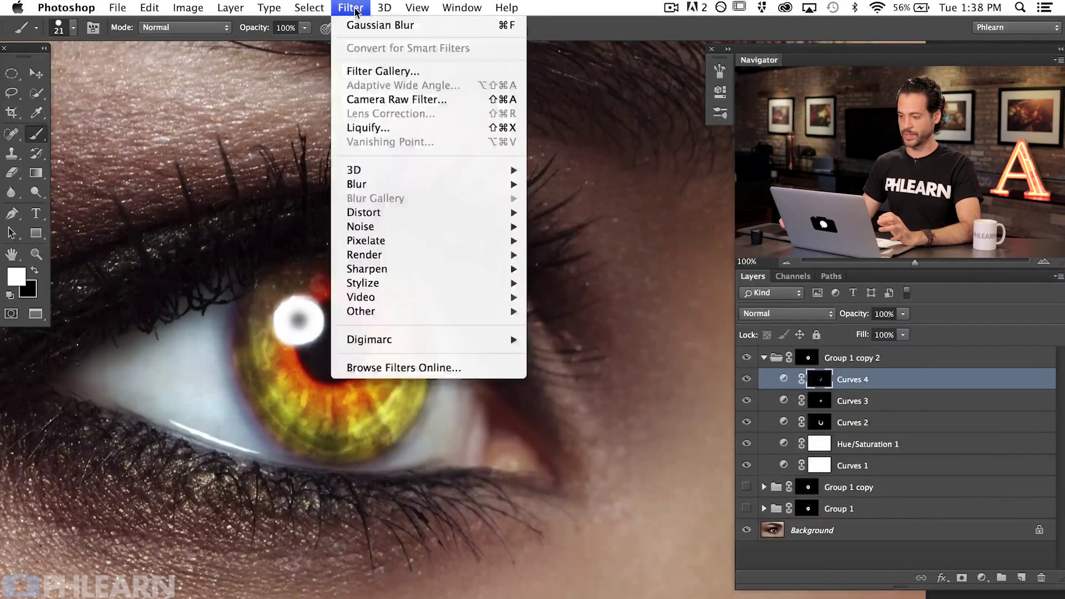
{"action": "mouse_move", "coordinate": [409, 183]}
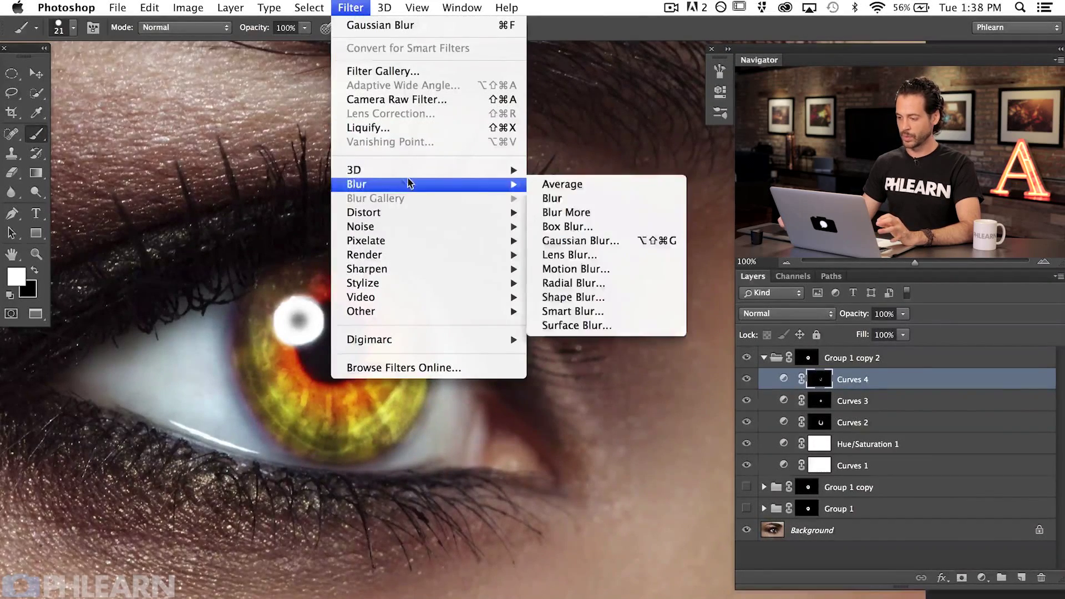
{"action": "left_click", "coordinate": [591, 244]}
{"action": "mouse_move", "coordinate": [508, 315]}
{"action": "left_mouse_down"}
{"action": "mouse_move", "coordinate": [490, 316]}
{"action": "mouse_move", "coordinate": [501, 321]}
{"action": "left_mouse_up"}
{"action": "left_click", "coordinate": [645, 116]}
{"action": "key", "text": "b"}
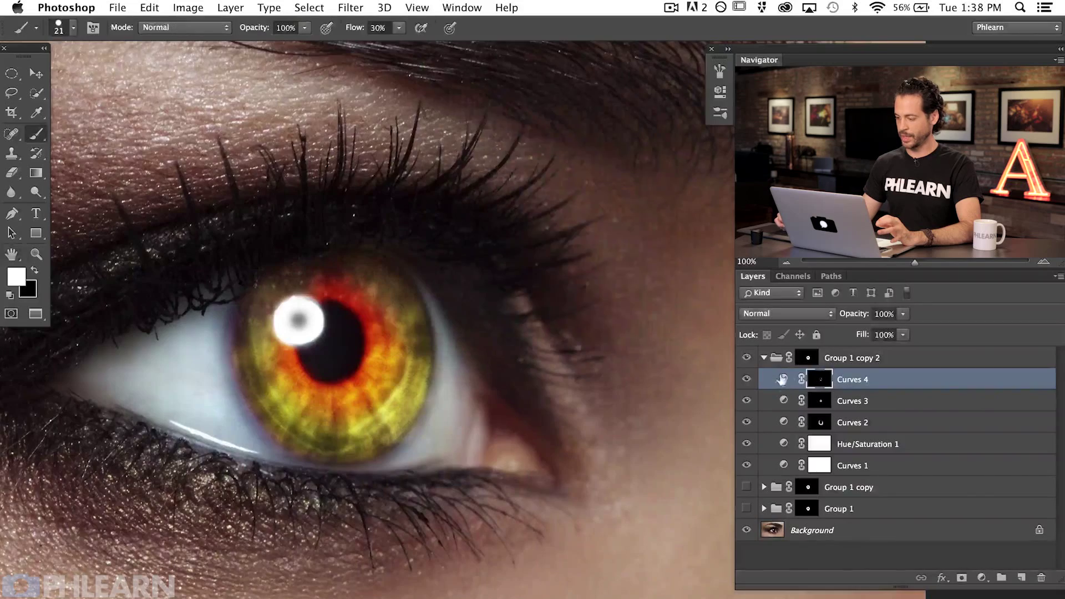
- Try a stronger RGB midtone lift in Curves 4 and ease it back
{"action": "left_click", "coordinate": [784, 379]}
{"action": "mouse_move", "coordinate": [592, 194]}
{"action": "left_mouse_down"}
{"action": "mouse_move", "coordinate": [577, 179]}
{"action": "mouse_move", "coordinate": [579, 188]}
{"action": "left_mouse_up"}
{"action": "key", "text": "super+minus"}
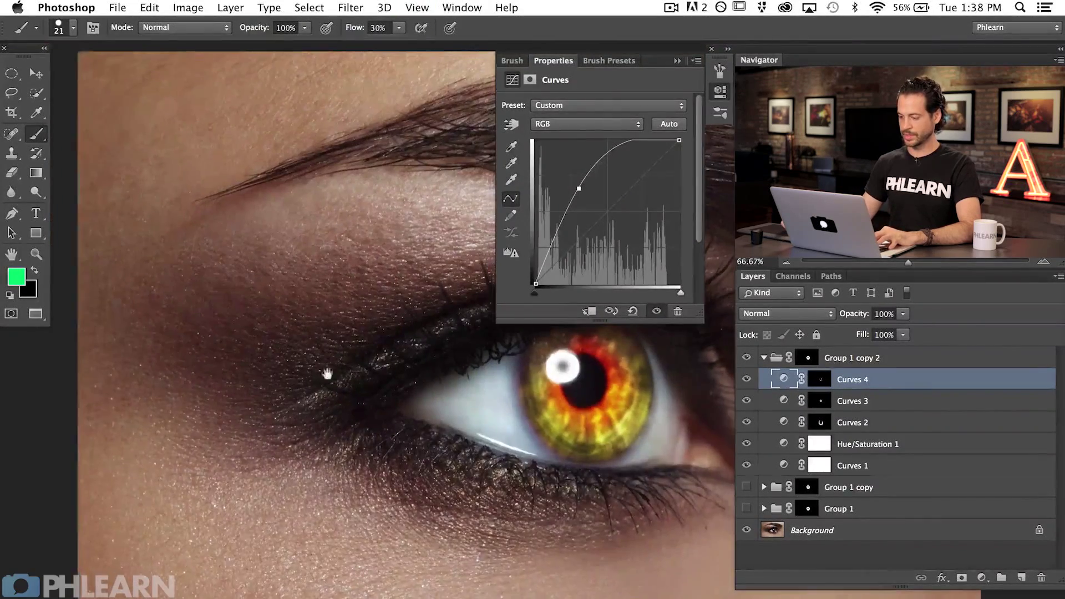
{"action": "scroll", "coordinate": [321, 373], "scroll_direction": "right", "scroll_amount": 5}
{"action": "left_click_drag", "start_coordinate": [579, 189], "coordinate": [589, 203]}
- Add a midtone point to the red curve of Curves 4 and settle it close to the diagonal
{"action": "left_click", "coordinate": [589, 124]}
{"action": "left_click", "coordinate": [590, 136]}
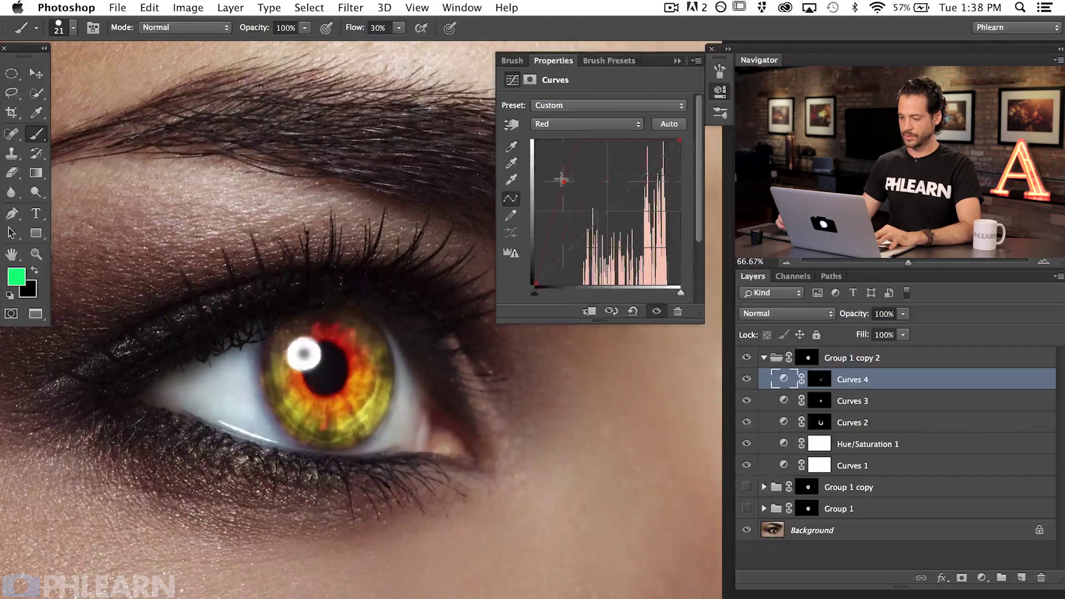
{"action": "left_click", "coordinate": [591, 197]}
{"action": "left_click_drag", "start_coordinate": [591, 198], "coordinate": [603, 225]}
- Lower the midtones of the green and blue curves in Curves 4
{"action": "left_click", "coordinate": [566, 124]}
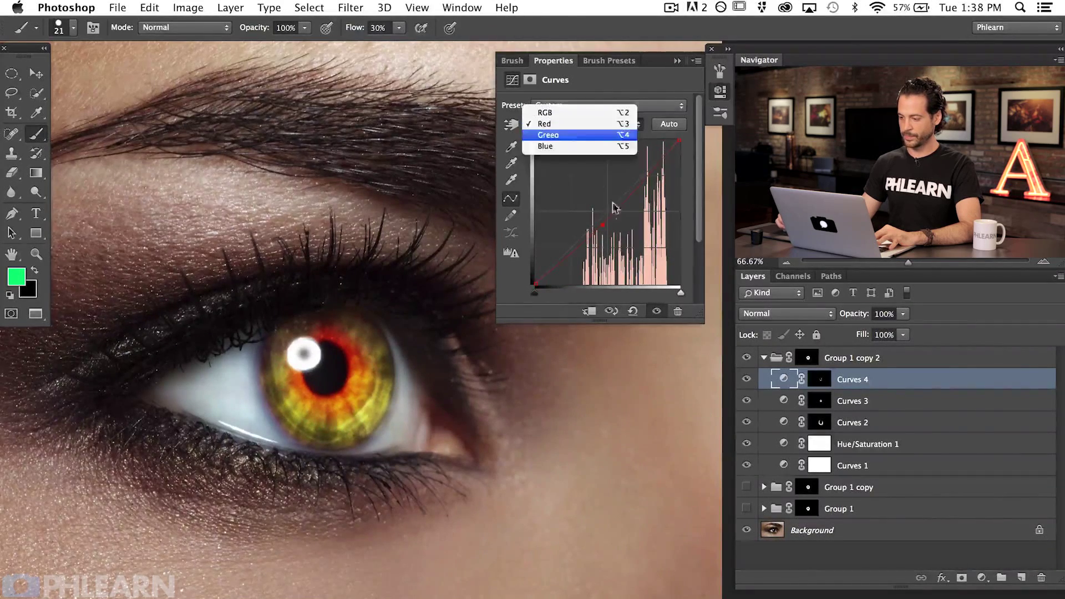
{"action": "left_click", "coordinate": [566, 136]}
{"action": "left_click", "coordinate": [587, 200]}
{"action": "left_click_drag", "start_coordinate": [587, 200], "coordinate": [630, 236]}
{"action": "left_click", "coordinate": [575, 126]}
{"action": "left_click", "coordinate": [577, 136]}
- Pull the RGB midtones of Curves 4 well below the diagonal to darken the painted streaks
{"action": "left_click", "coordinate": [574, 131]}
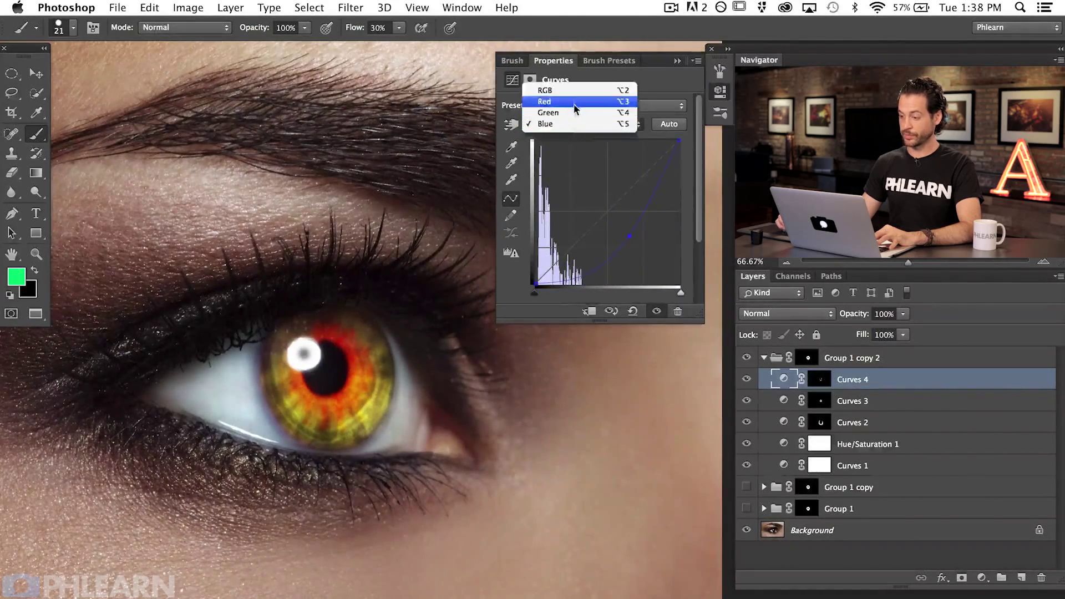
{"action": "left_click", "coordinate": [574, 91]}
{"action": "left_click_drag", "start_coordinate": [602, 206], "coordinate": [626, 236]}
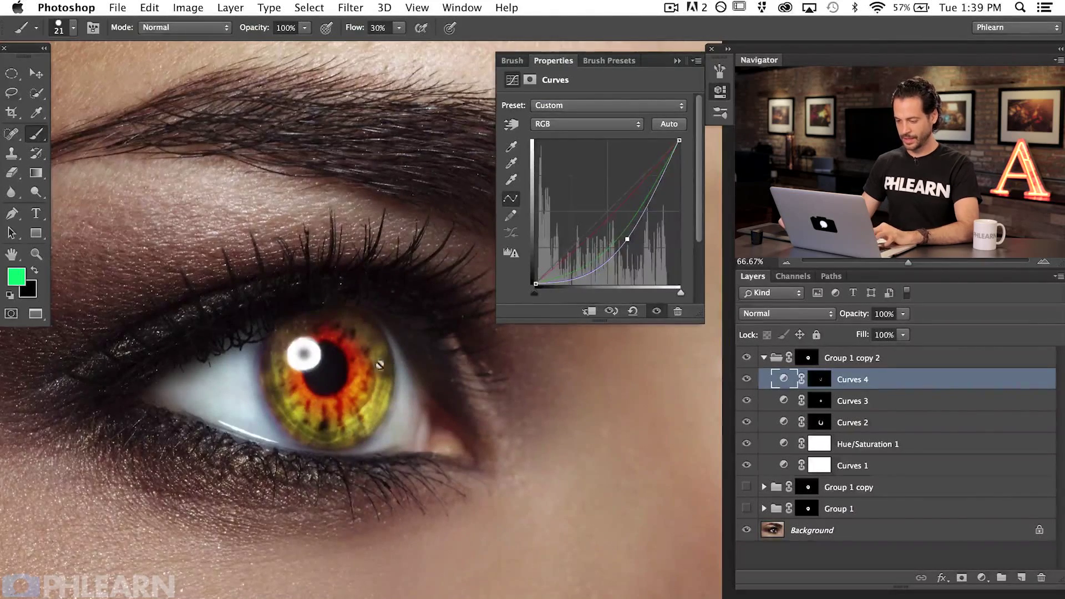
- Enlarge the brush to 46 pixels and paint more white strokes on the Curves 4 mask around the lower iris
{"action": "left_click", "coordinate": [817, 379]}
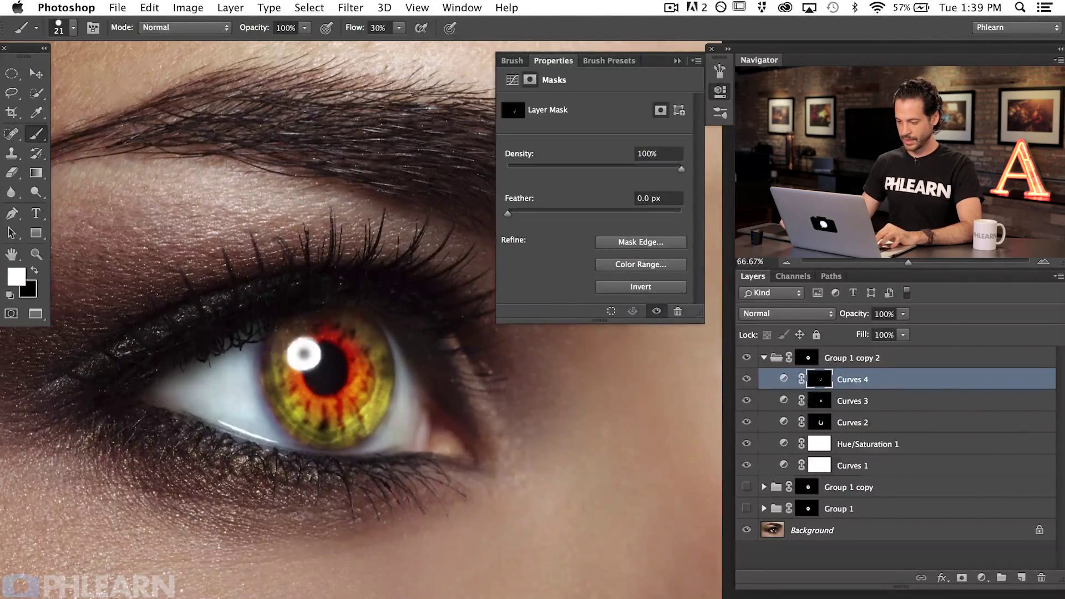
{"action": "key", "text": "bracketright"}
{"action": "key", "text": "bracketright"}
{"action": "key", "text": "bracketright"}
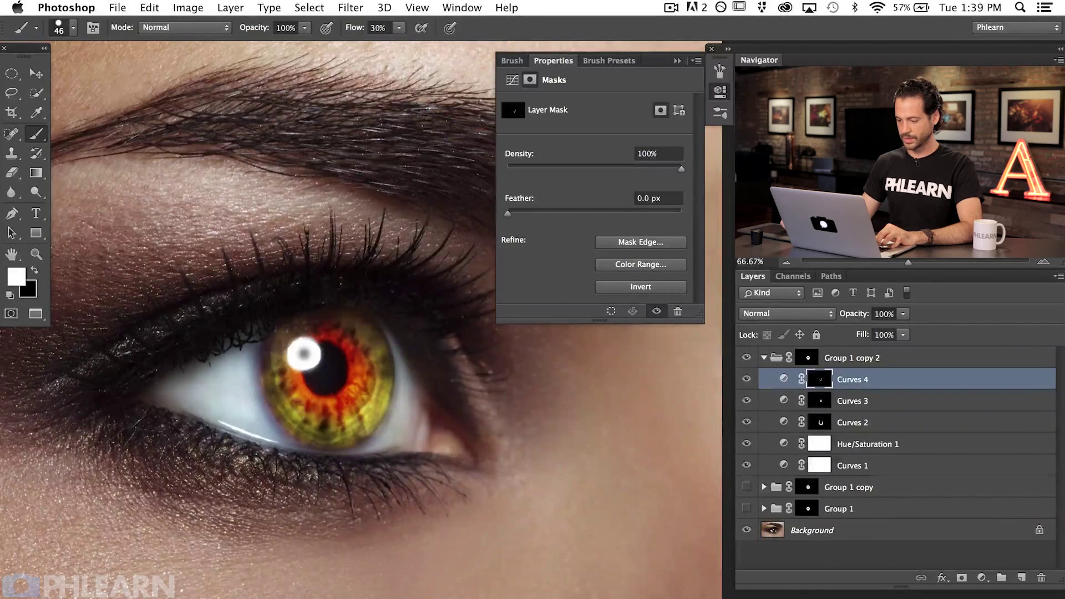
{"action": "mouse_move", "coordinate": [308, 419]}
{"action": "left_mouse_down"}
{"action": "mouse_move", "coordinate": [349, 422]}
{"action": "mouse_move", "coordinate": [280, 416]}
{"action": "mouse_move", "coordinate": [267, 375]}
{"action": "left_mouse_up"}
{"action": "left_click", "coordinate": [288, 415]}
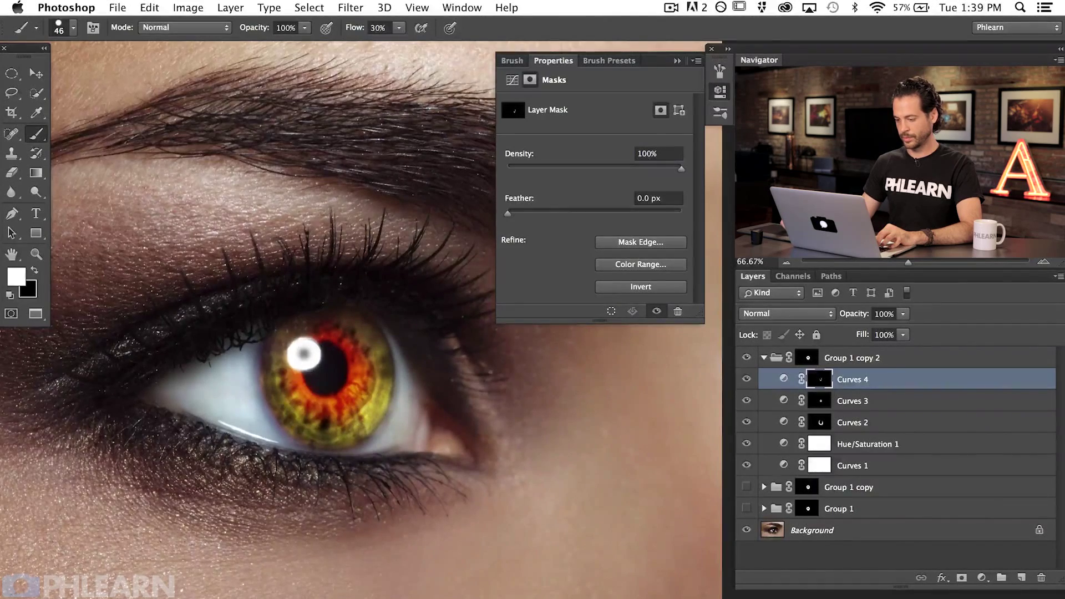
- Soften the painted streaks by applying a 7.0-pixel Gaussian Blur to the Curves 4 mask
{"action": "key", "text": "ctrl+alt+f"}
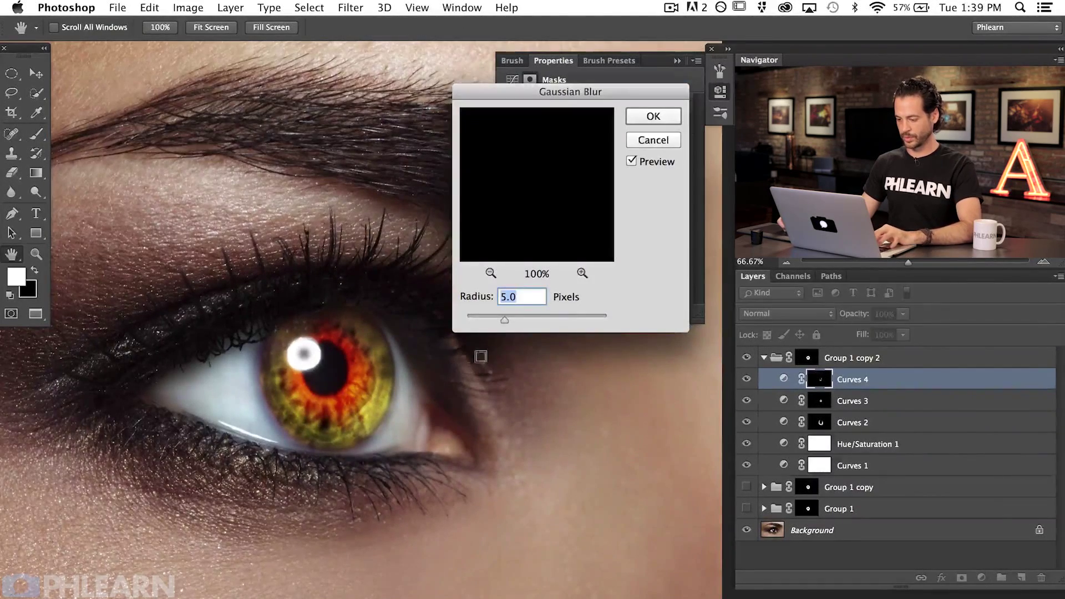
{"action": "left_click_drag", "start_coordinate": [511, 320], "coordinate": [514, 316]}
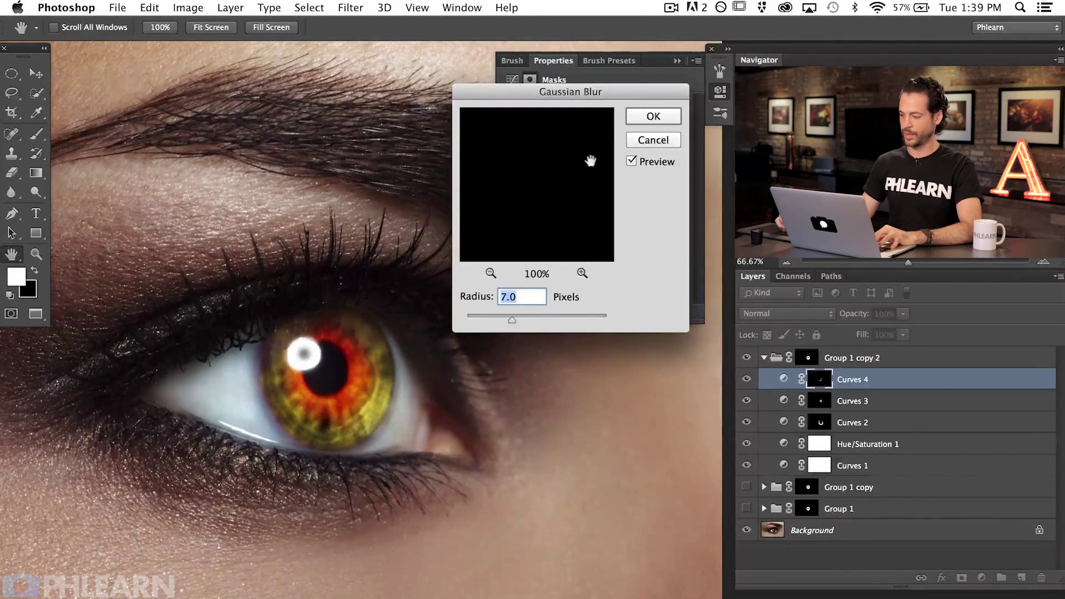
{"action": "key", "text": "Return"}
- Toggle the visibility of Curves 4 to compare the iris with and without the darkened streaks
{"action": "left_click", "coordinate": [747, 379]}
{"action": "left_click", "coordinate": [746, 378]}
{"action": "left_click", "coordinate": [747, 379]}
{"action": "left_click", "coordinate": [747, 379]}
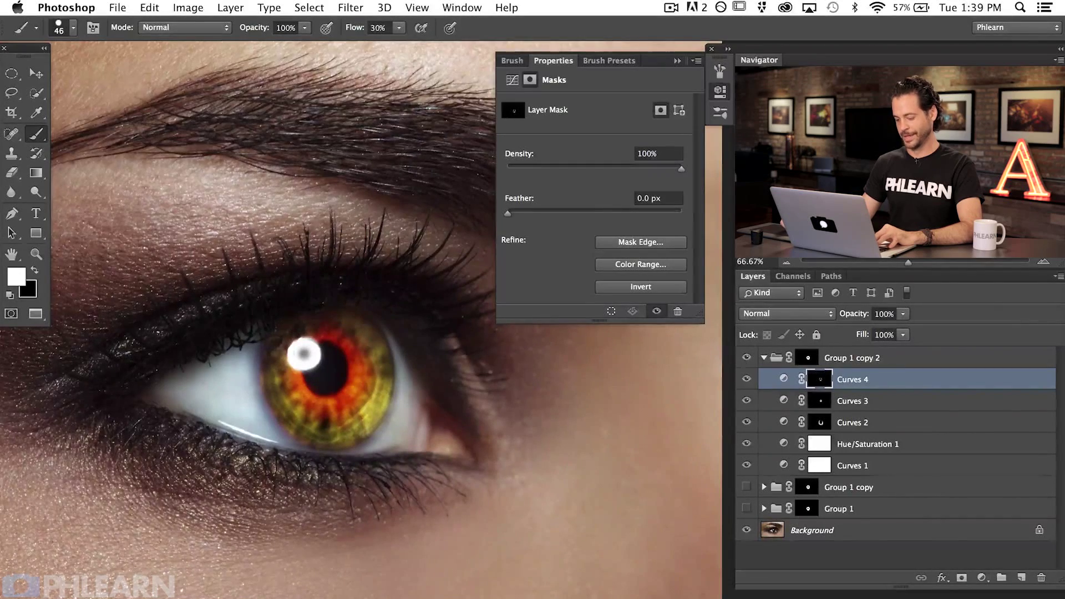
- Put away the mask properties and collapse Group 1 copy 2 in the layer stack
{"action": "key", "text": "x"}
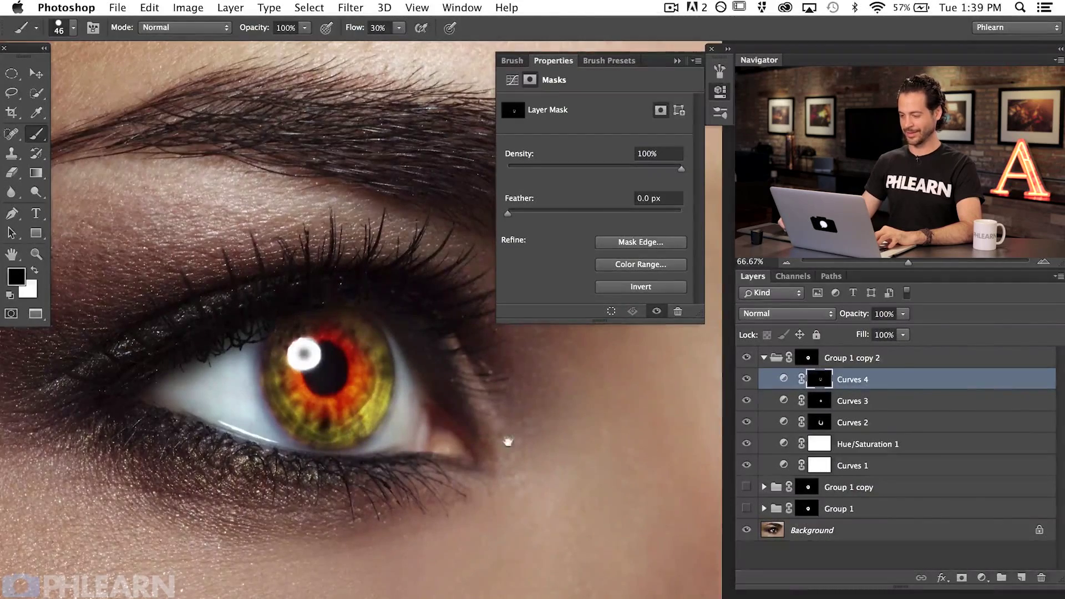
{"action": "scroll", "coordinate": [507, 442], "scroll_direction": "up", "scroll_amount": 2}
{"action": "left_click", "coordinate": [720, 91]}
{"action": "left_click_drag", "start_coordinate": [446, 456], "coordinate": [507, 455]}
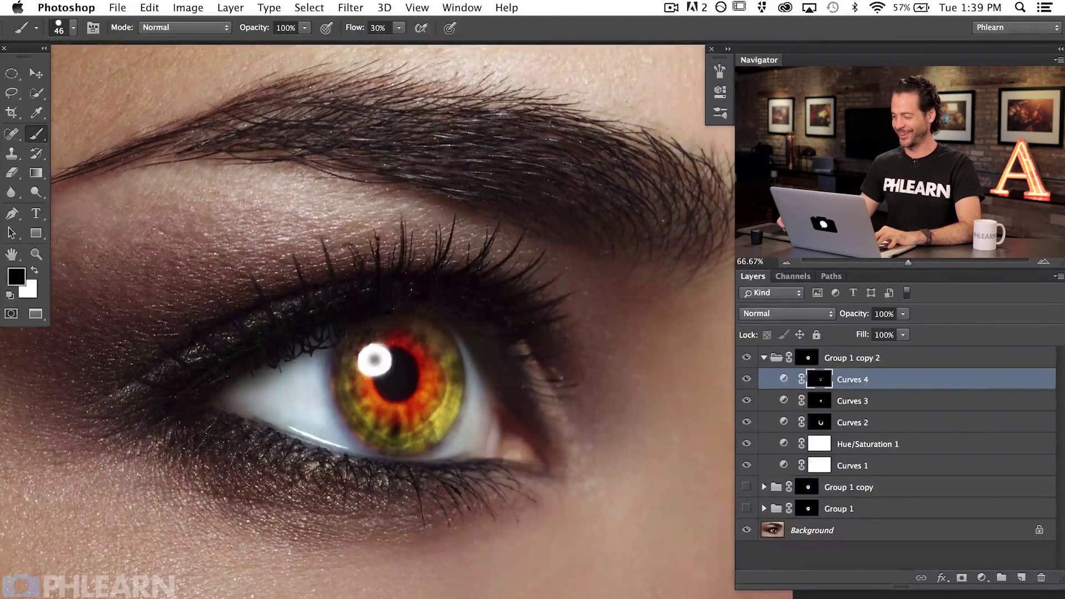
{"action": "left_click_drag", "start_coordinate": [579, 429], "coordinate": [595, 404]}
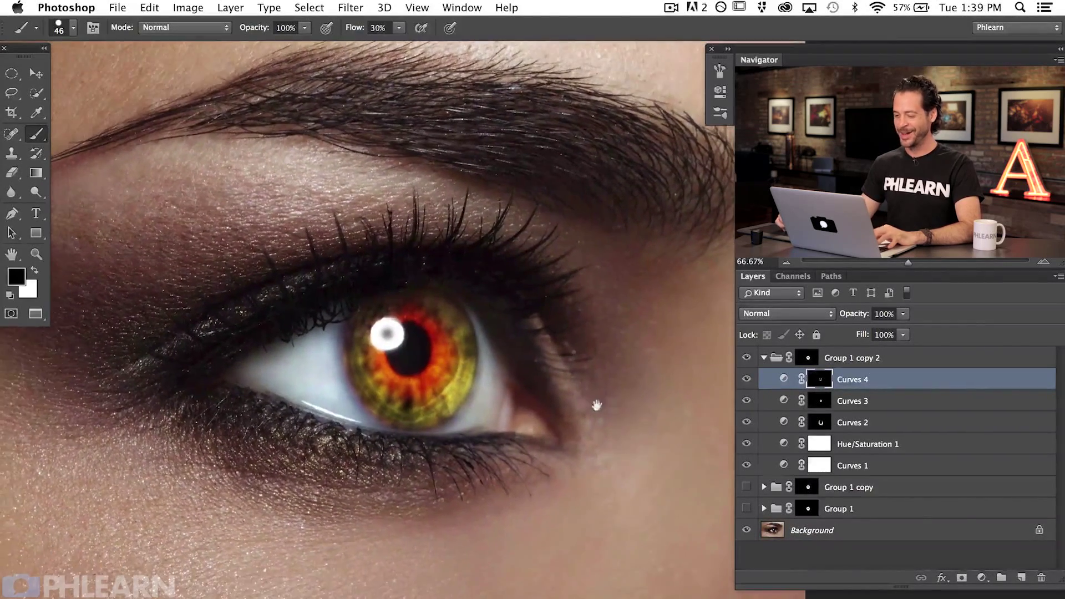
{"action": "left_click", "coordinate": [764, 357]}
{"action": "key", "text": "super+minus"}
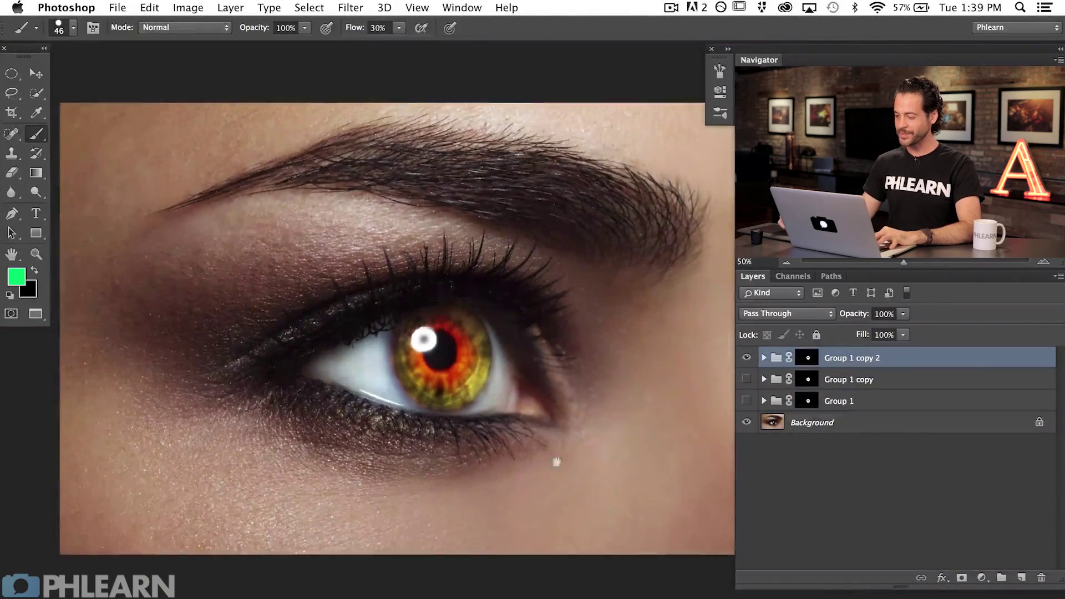
- Compare the original eye with Group 1, Group 1 copy and Group 1 copy 2 by showing each version alone, ending on Group 1 copy 2
{"action": "left_click", "coordinate": [746, 359]}
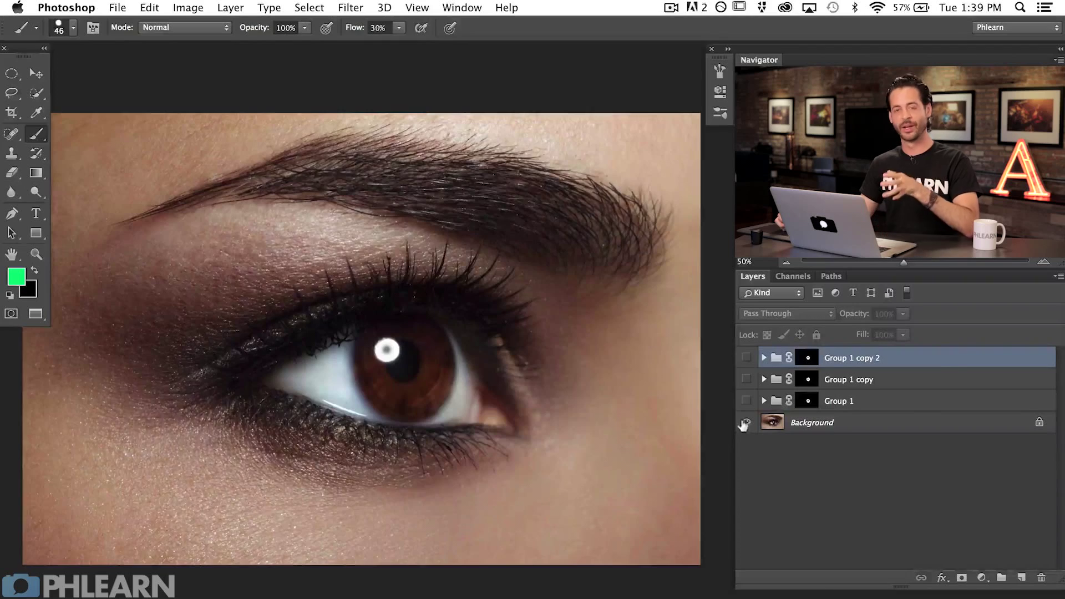
{"action": "left_click", "coordinate": [746, 400]}
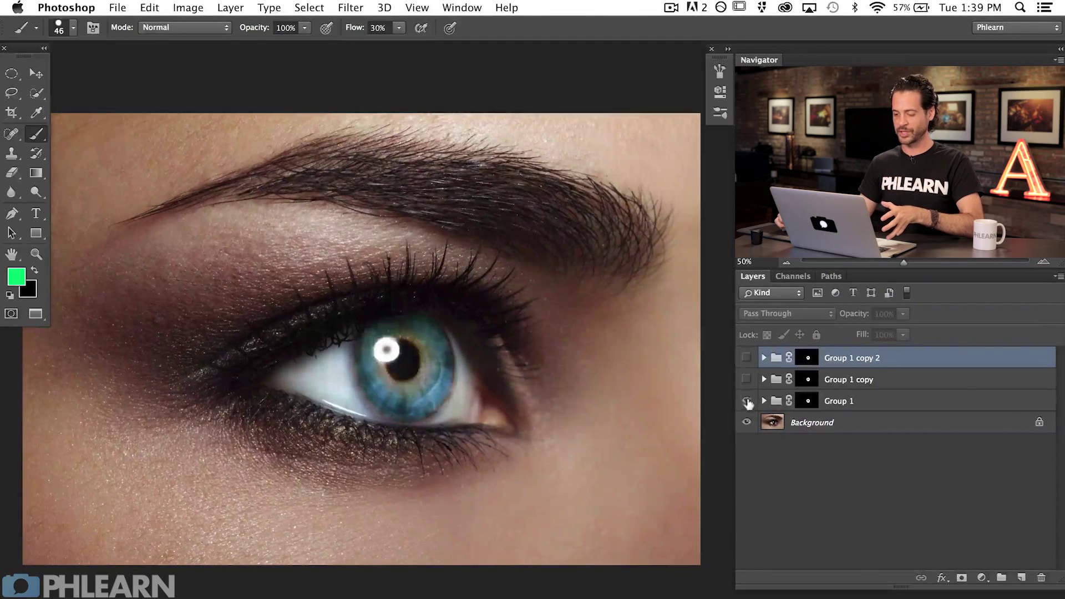
{"action": "left_click", "coordinate": [747, 401]}
{"action": "left_click", "coordinate": [746, 380]}
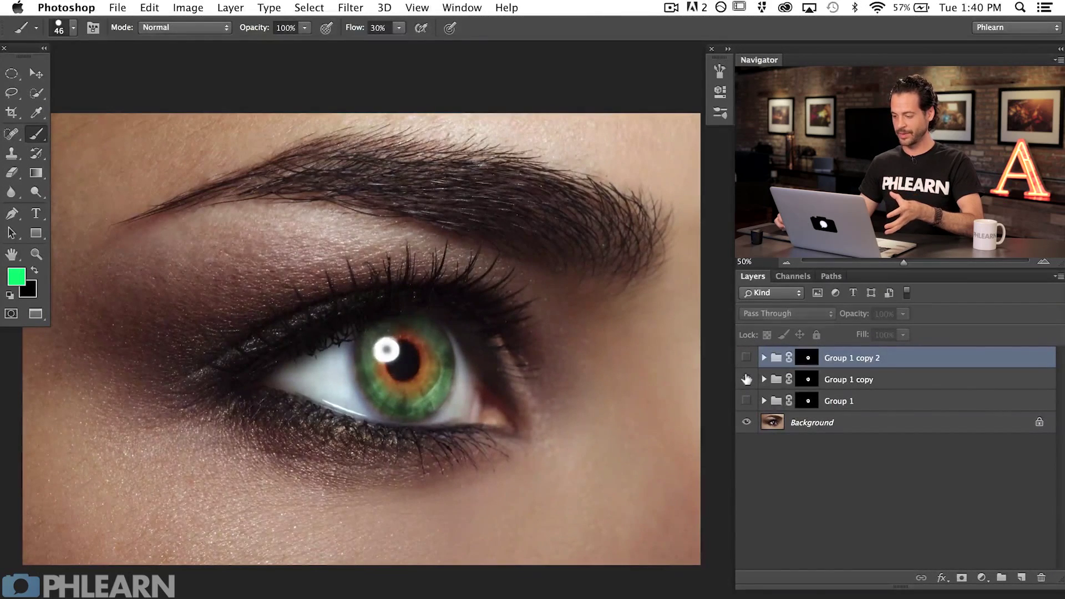
{"action": "left_click", "coordinate": [746, 379]}
{"action": "left_click", "coordinate": [746, 358]}
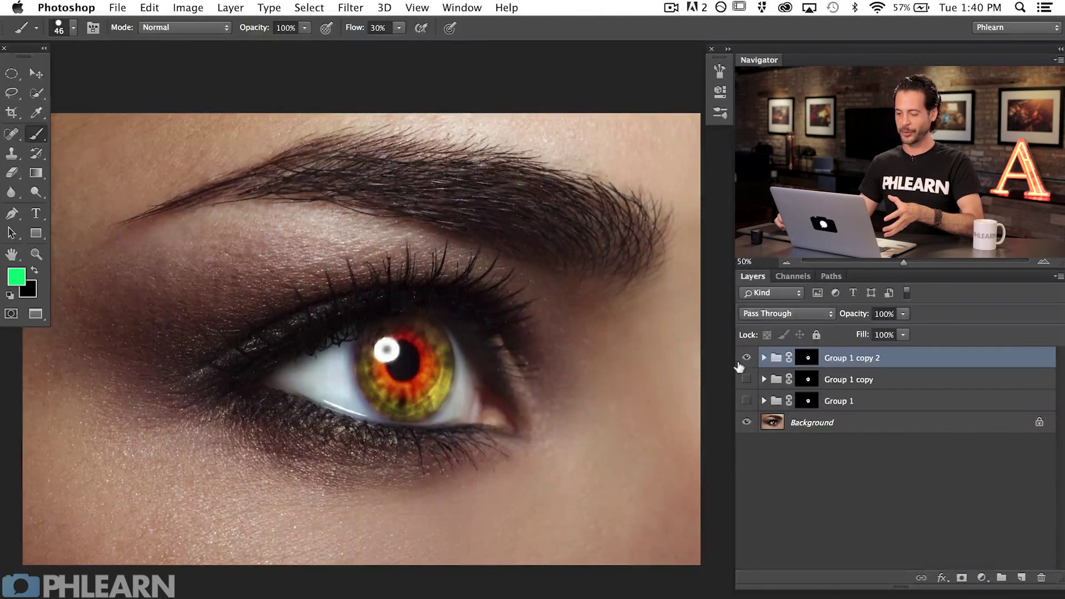